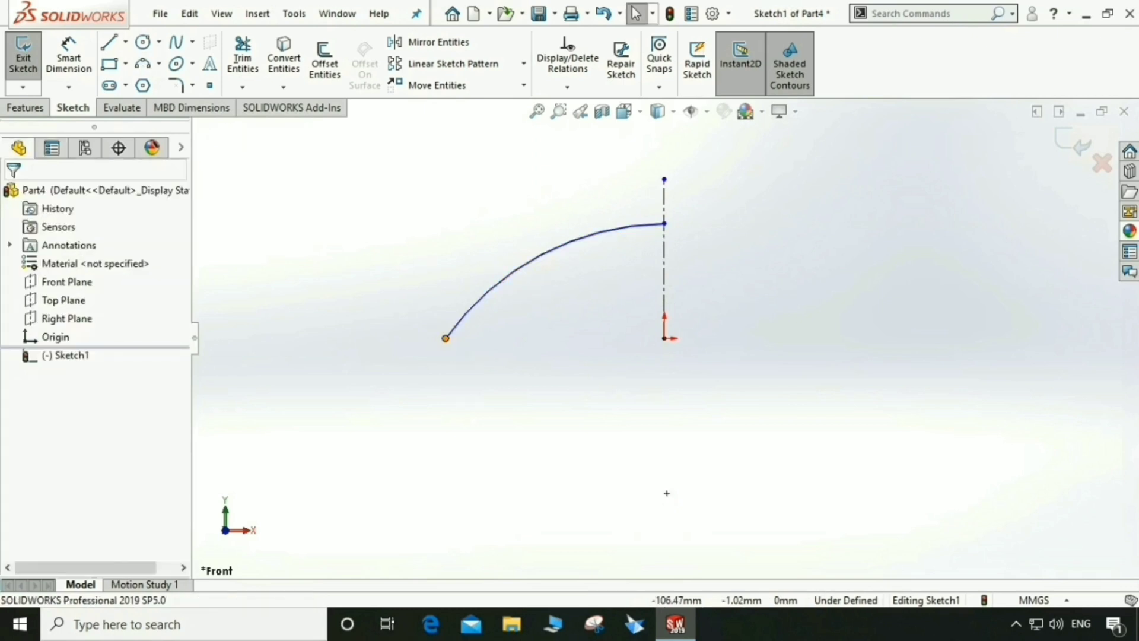
# Add a horizontal relation between the arc's lower endpoint and the origin.
pyautogui.click(445, 338)
pyautogui.keyDown('ctrl'); pyautogui.click(665, 339); pyautogui.keyUp('ctrl')
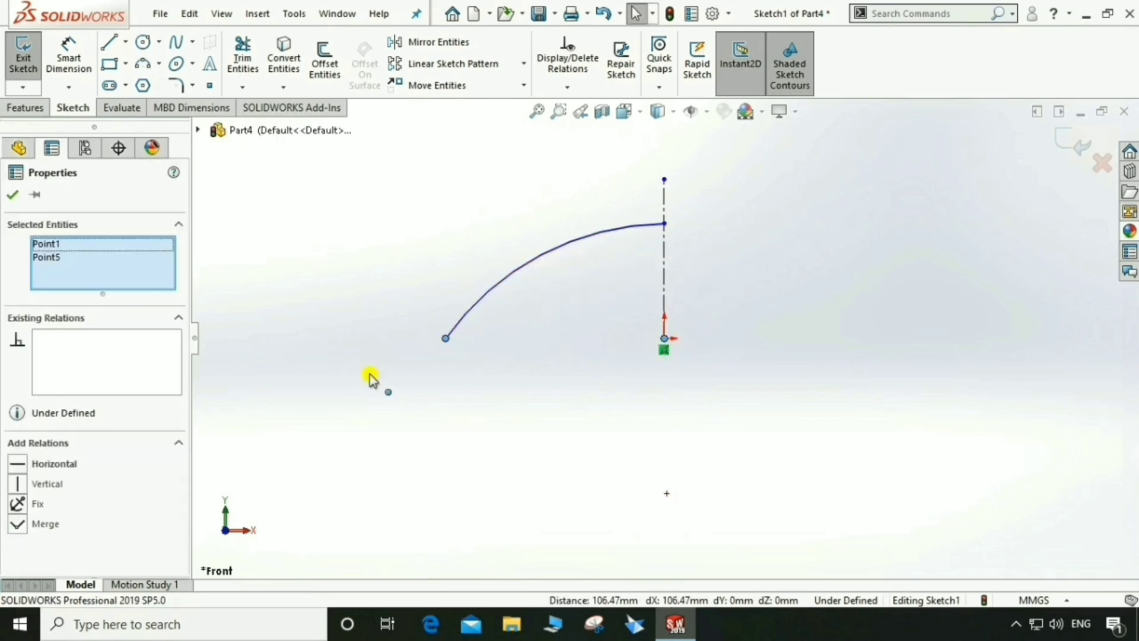
pyautogui.click(16, 466)
pyautogui.click(608, 443)
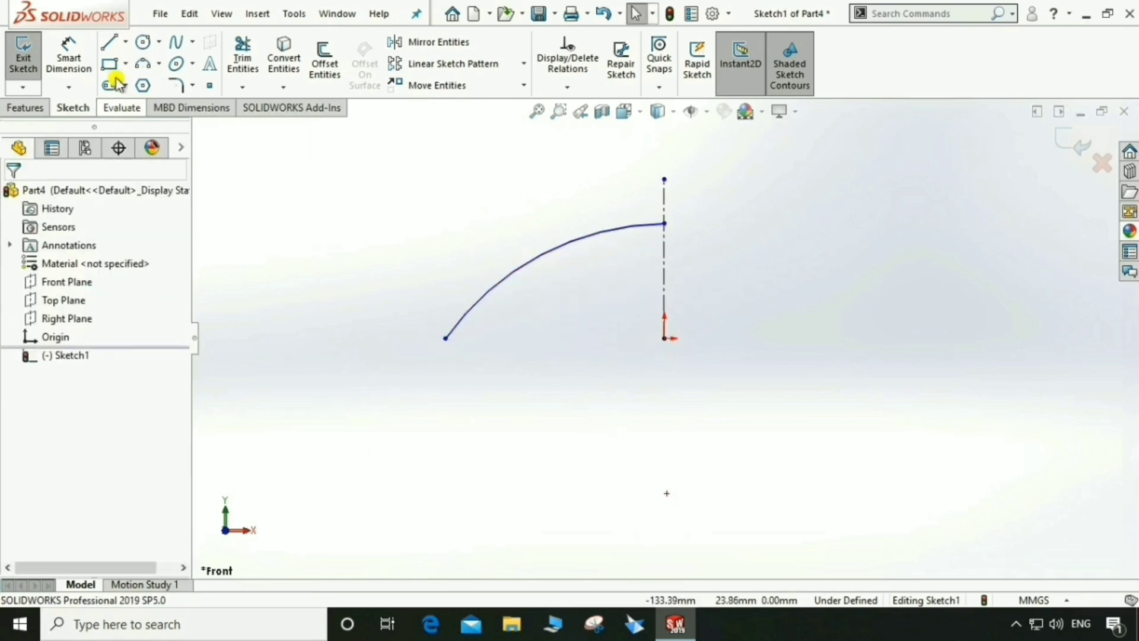
# Dimension the horizontal distance from the arc's lower endpoint to the origin as 400 mm.
pyautogui.click(81, 55)
pyautogui.click(445, 338)
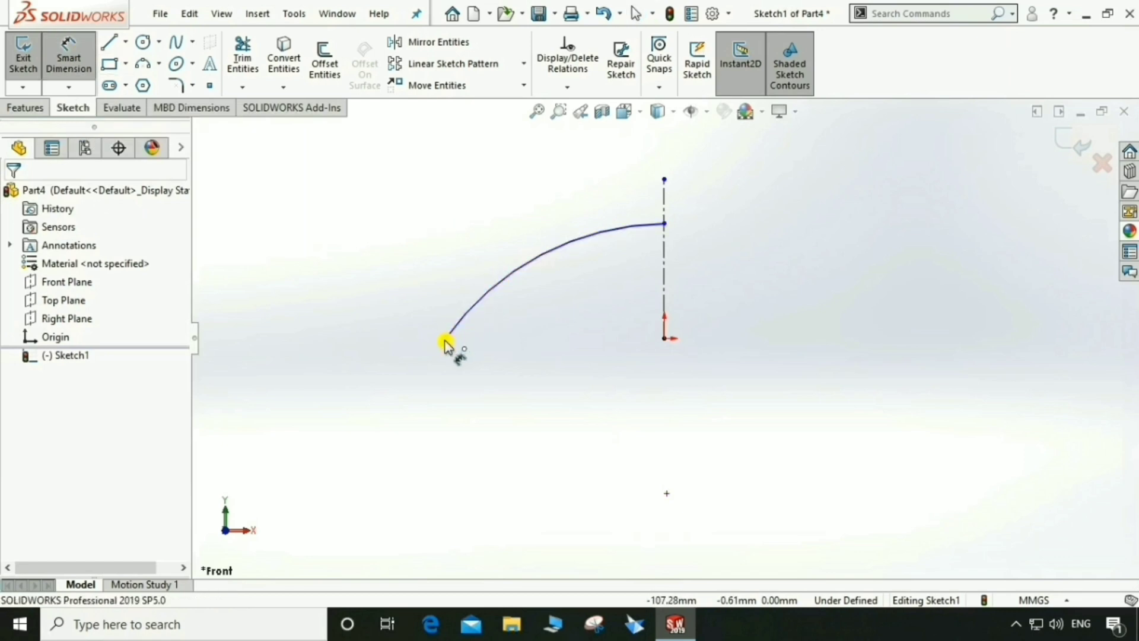
pyautogui.click(665, 340)
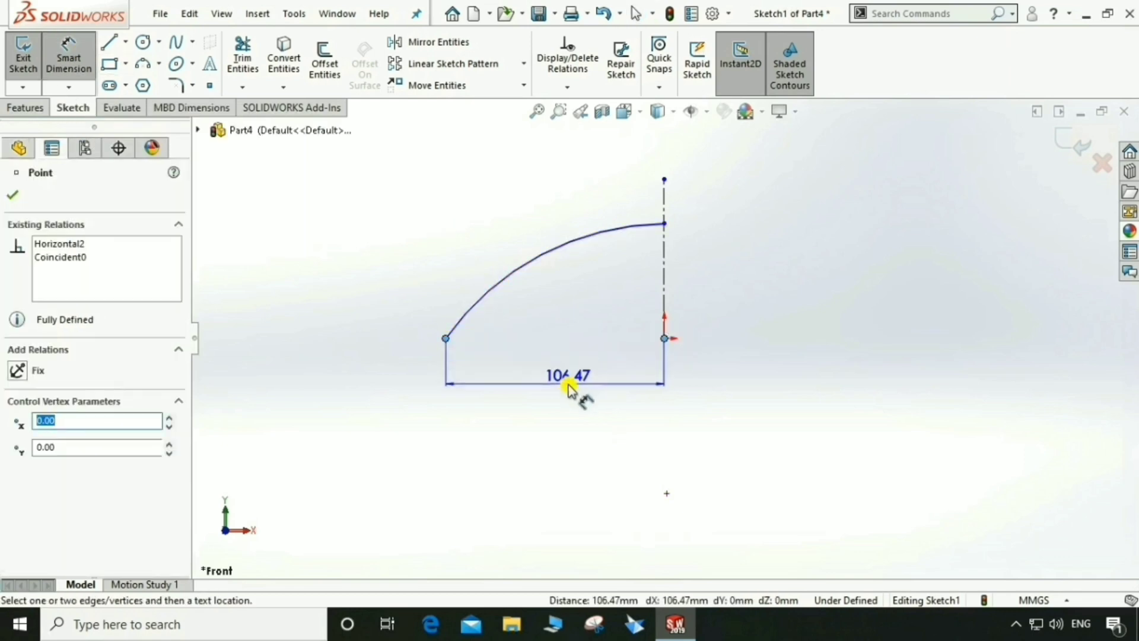
pyautogui.click(572, 387)
pyautogui.write('400')
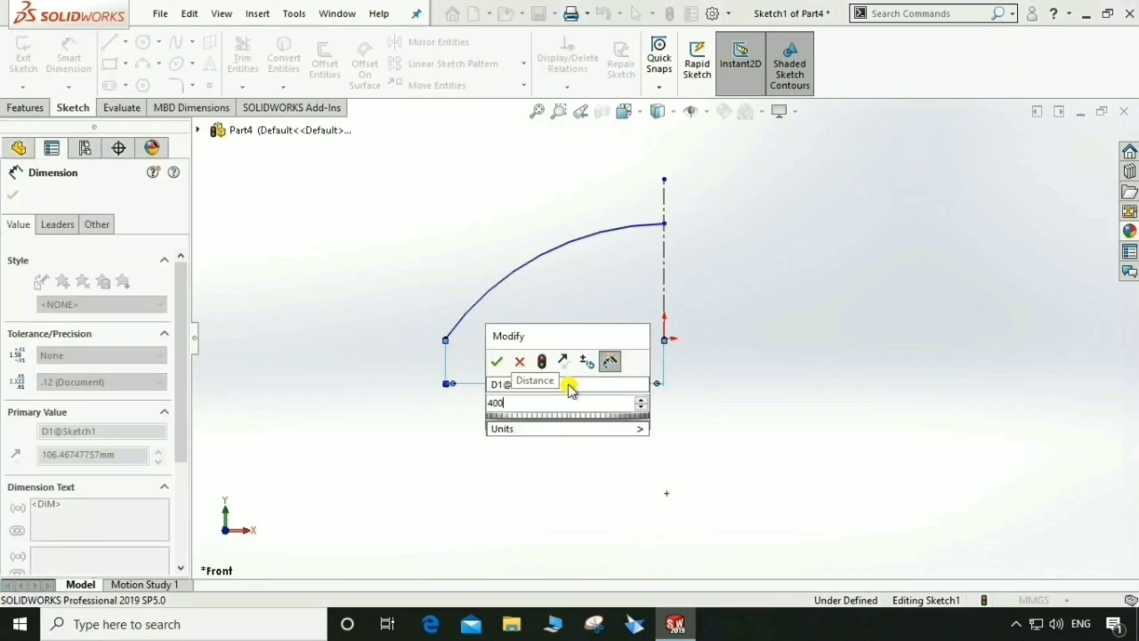
pyautogui.press('Return')
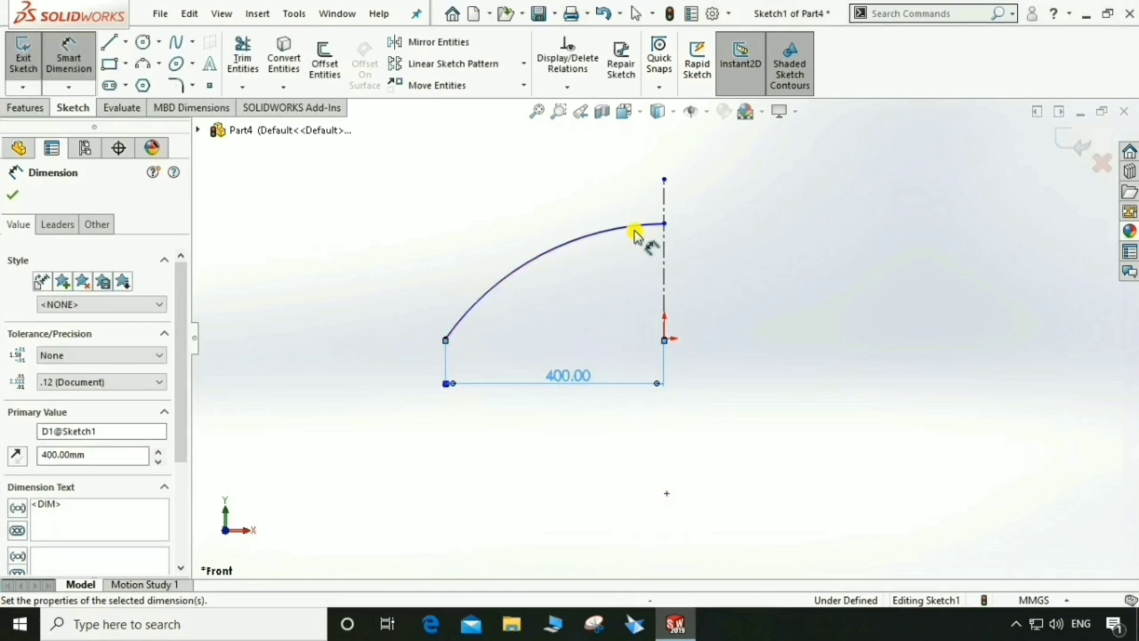
# Dimension the height of the arc's endpoint on the centerline above the origin as 100 mm.
pyautogui.click(664, 223)
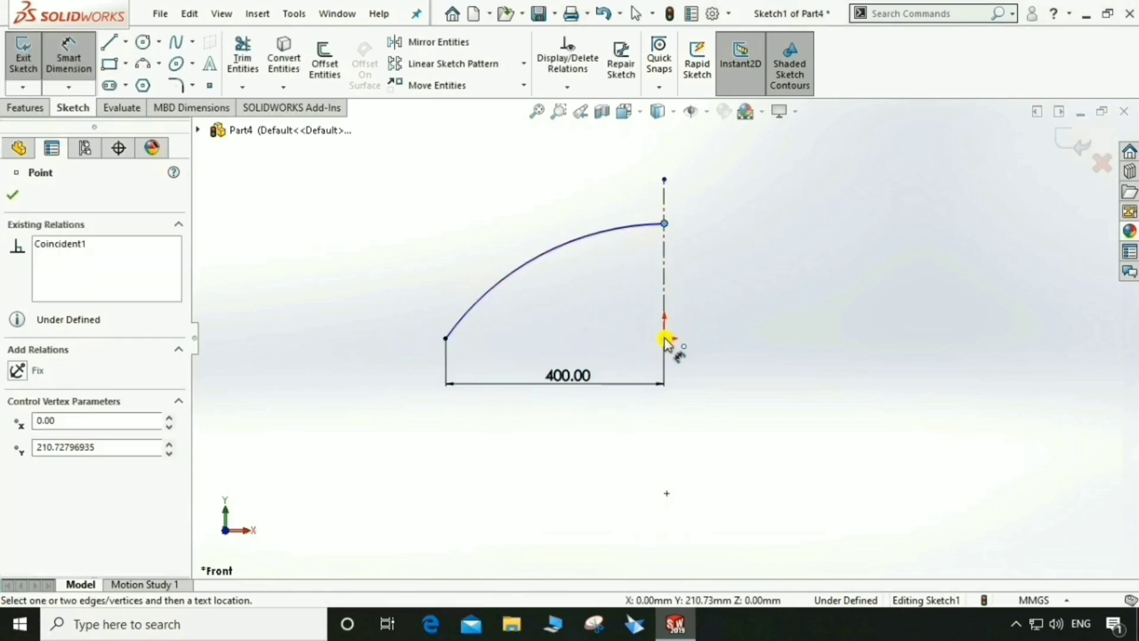
pyautogui.click(665, 341)
pyautogui.click(721, 275)
pyautogui.write('1')
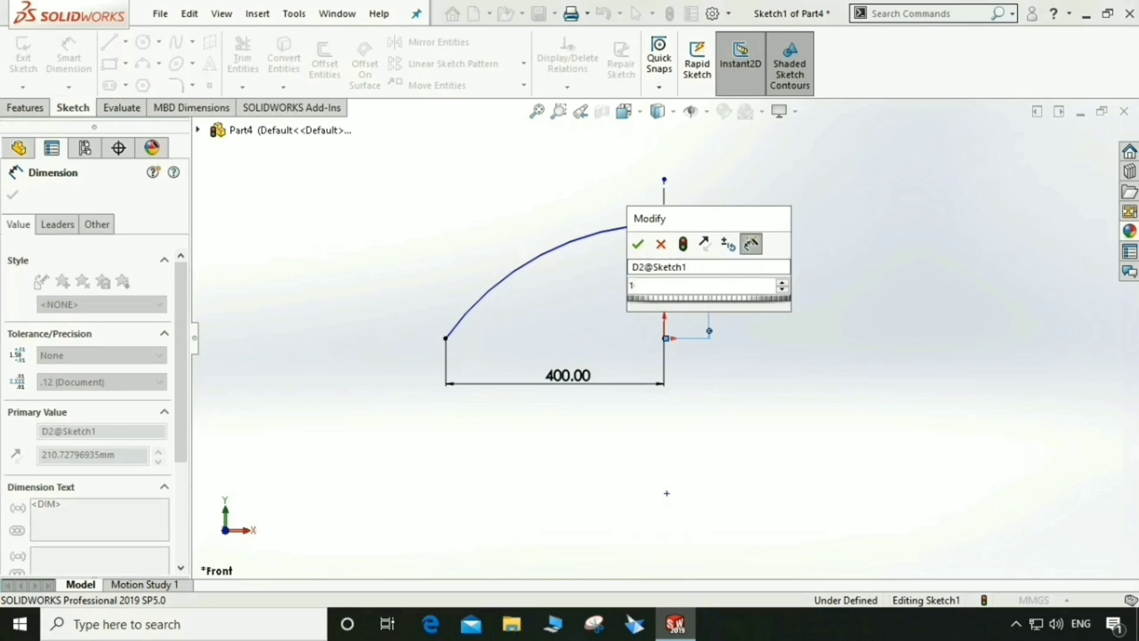
pyautogui.write('00')
pyautogui.press('Return')
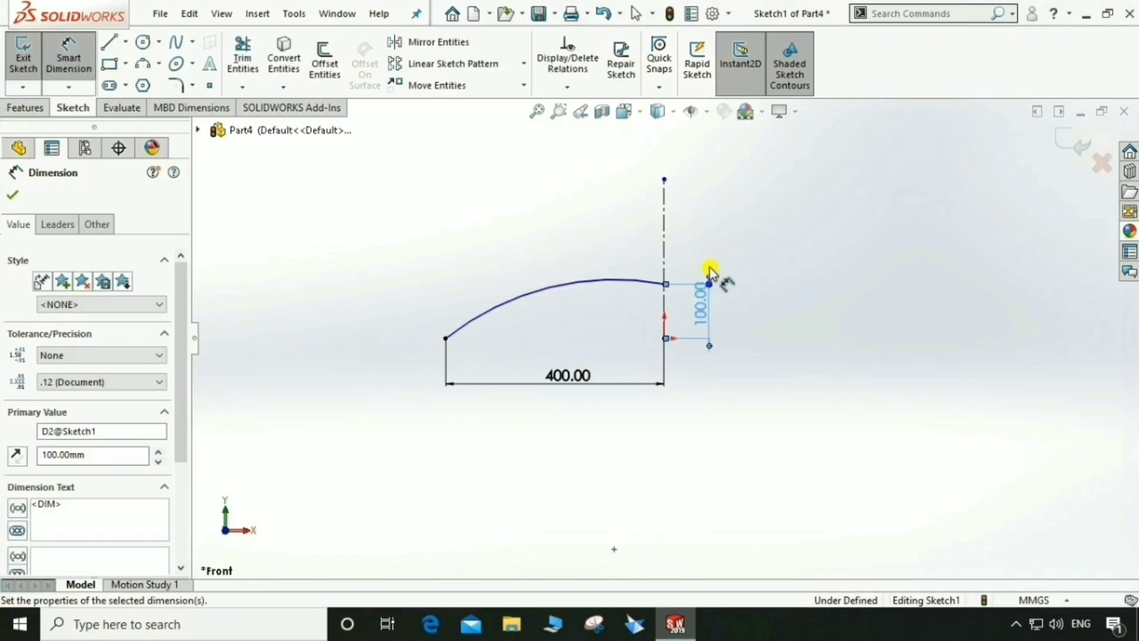
# Dimension the arc's radius as 1300 mm and leave the dimension tool.
pyautogui.click(590, 283)
pyautogui.click(520, 243)
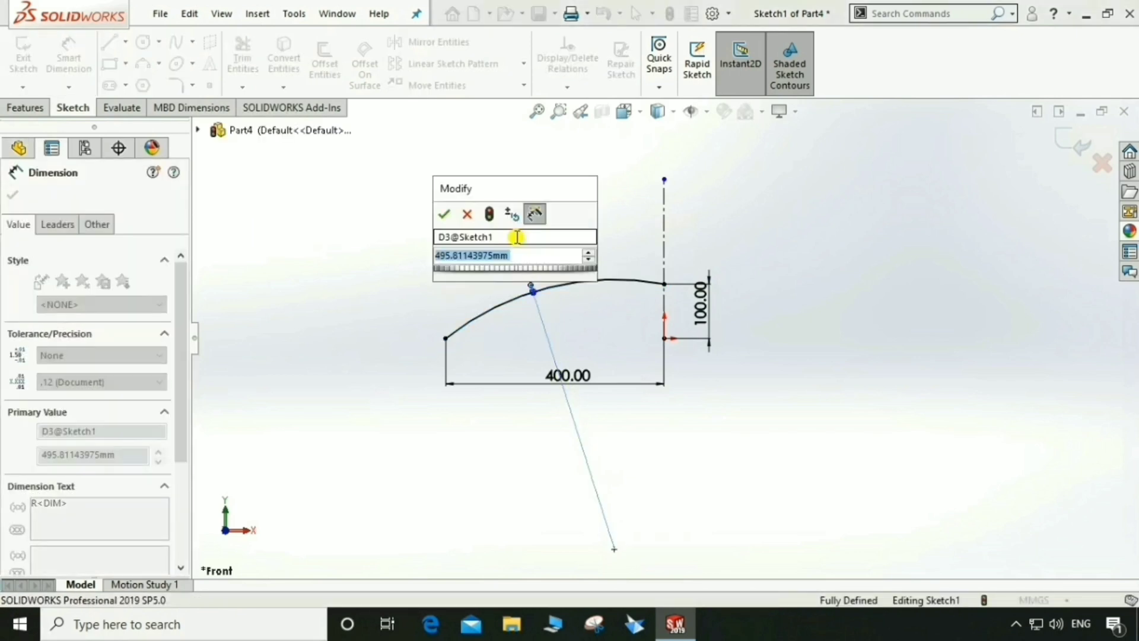
pyautogui.write('1300')
pyautogui.press('Return')
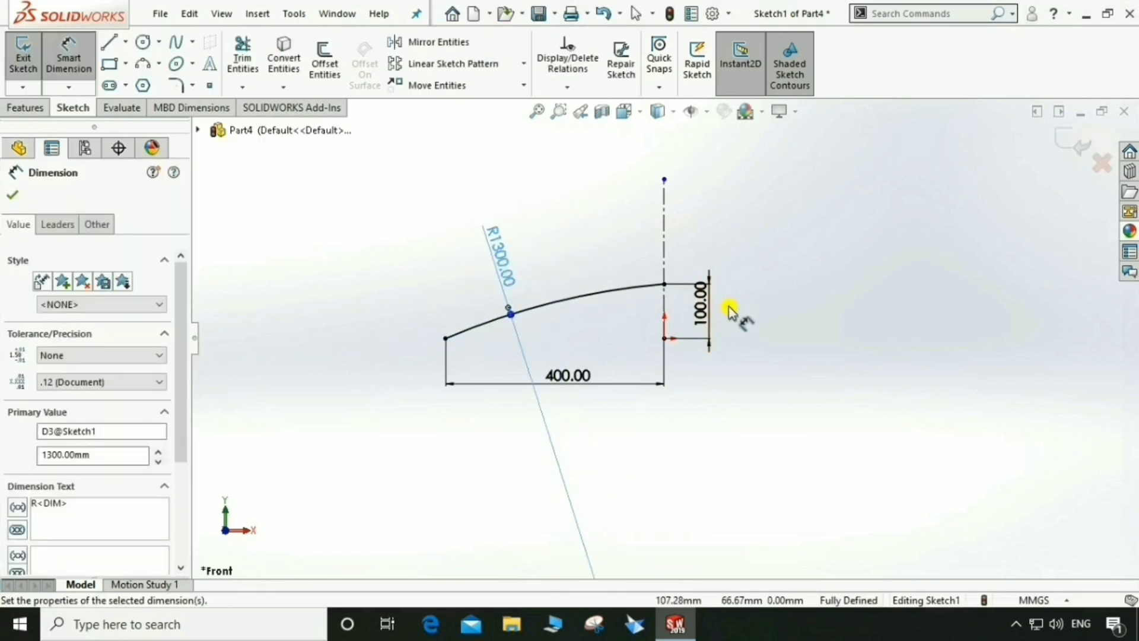
pyautogui.scroll(-4, 659, 349)
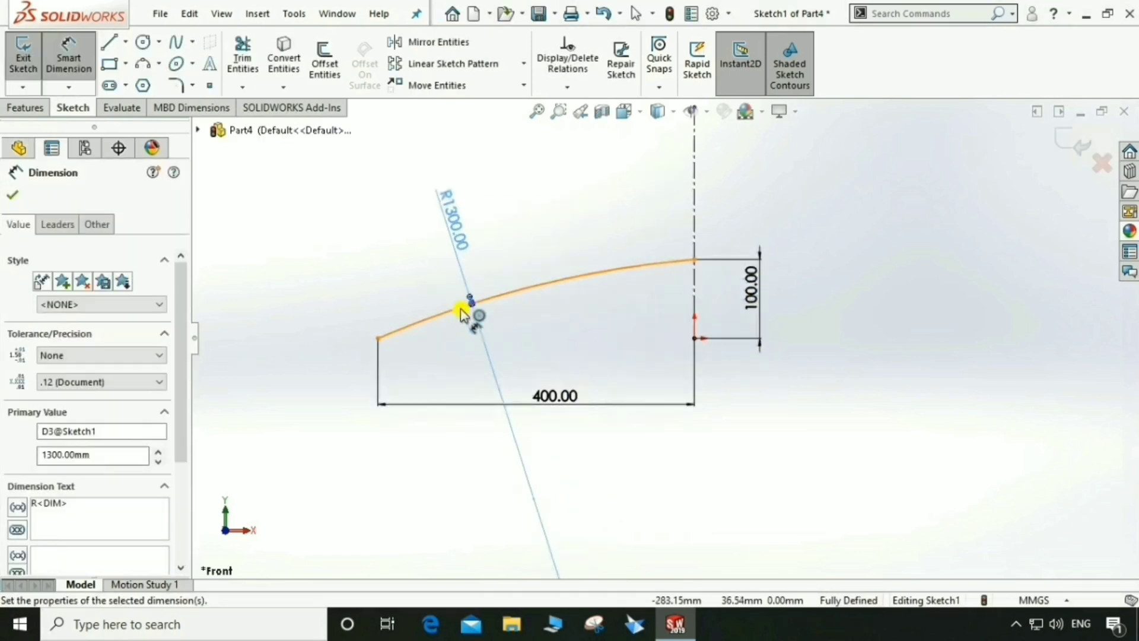
pyautogui.press('Escape')
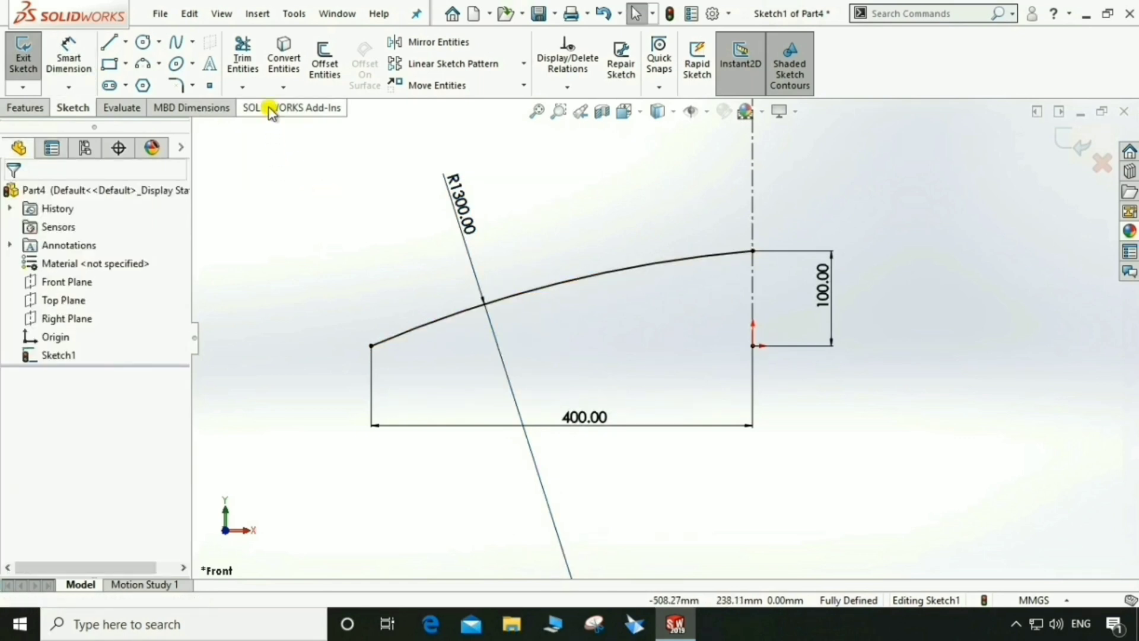
# Offset the arc 10 mm to its inner side using the reversed direction, with dimensions added.
pyautogui.click(323, 59)
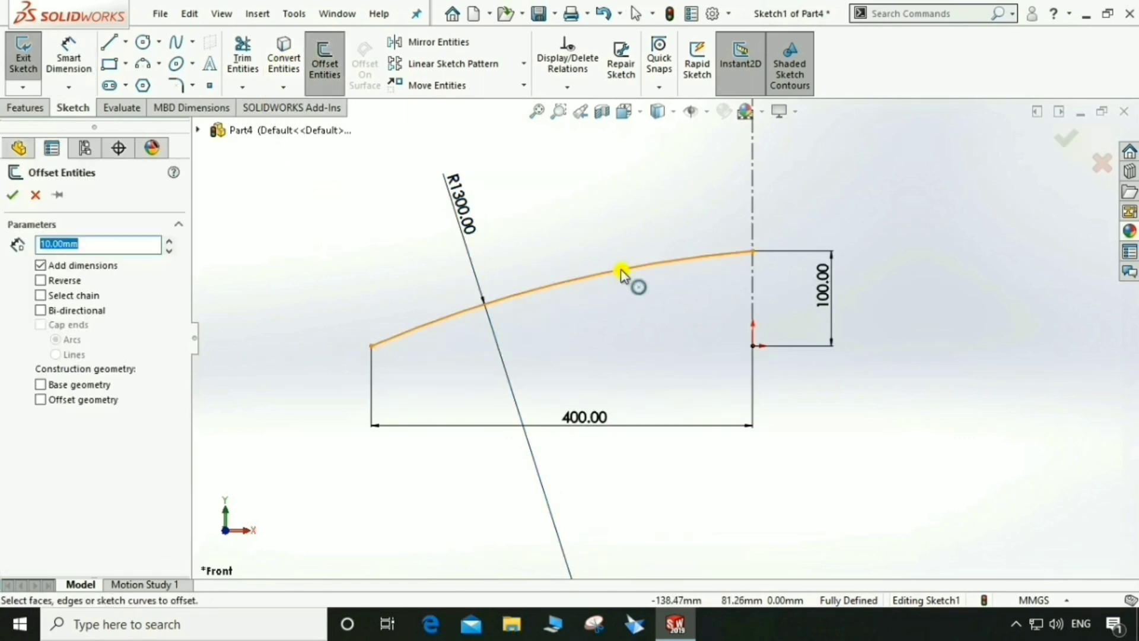
pyautogui.click(624, 271)
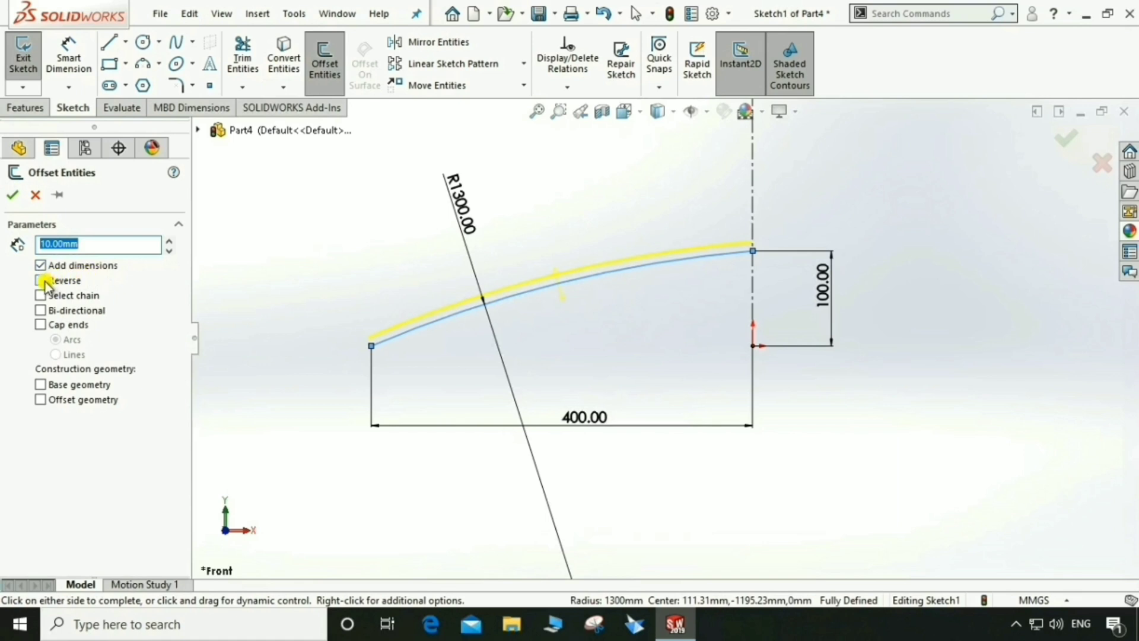
pyautogui.click(12, 196)
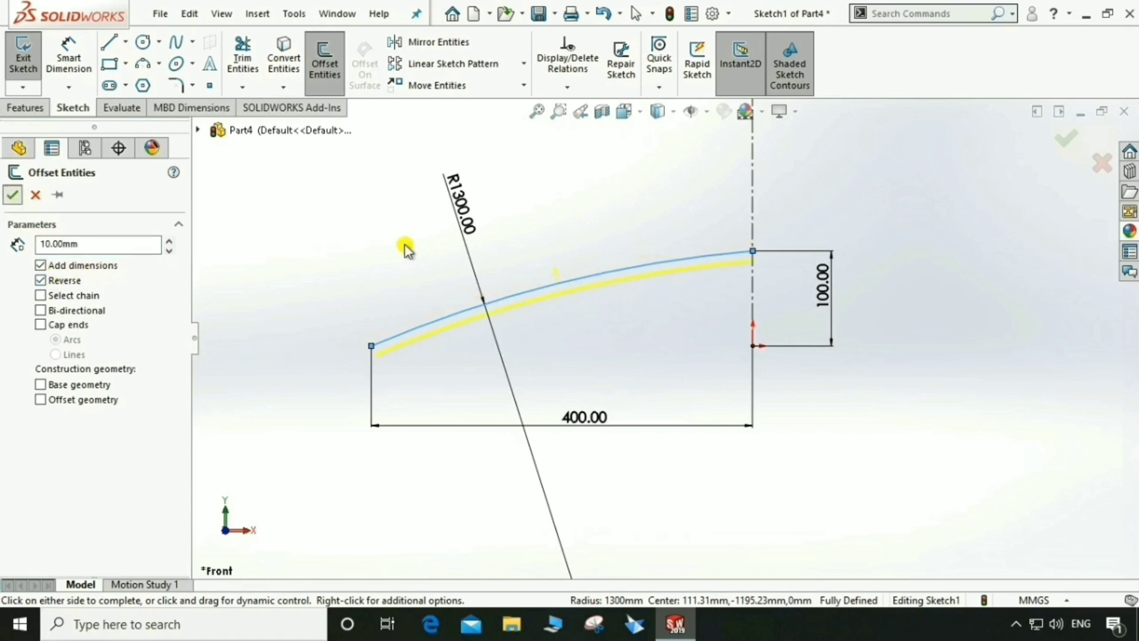
# Close the profile's outer end with a line joining the lower endpoints of the two arcs.
pyautogui.click(108, 41)
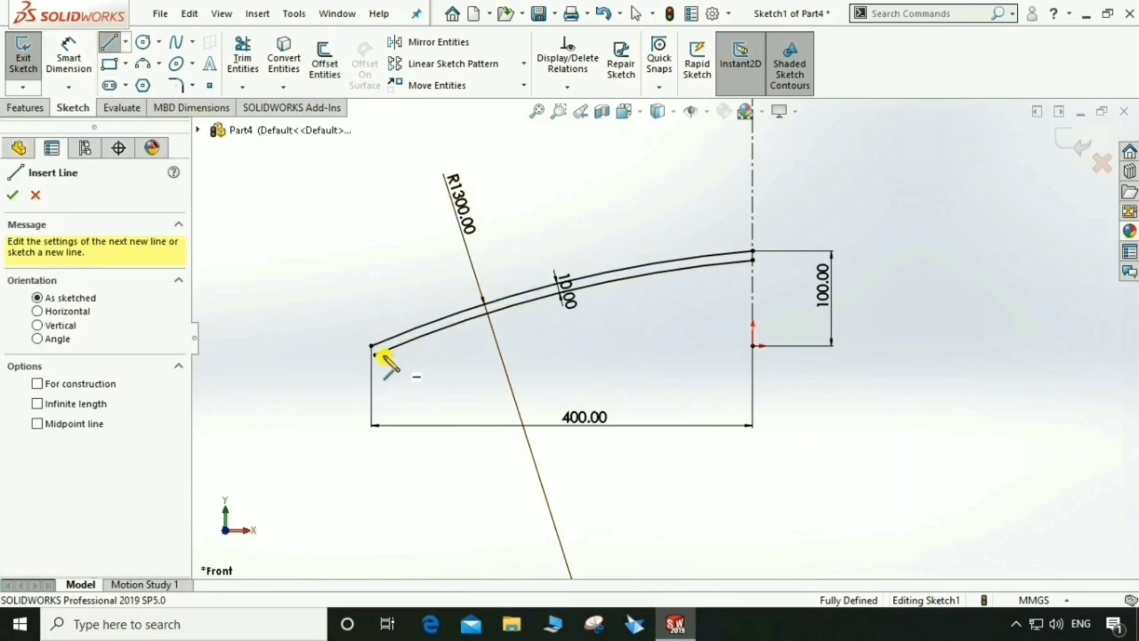
pyautogui.scroll(-5, 386, 356)
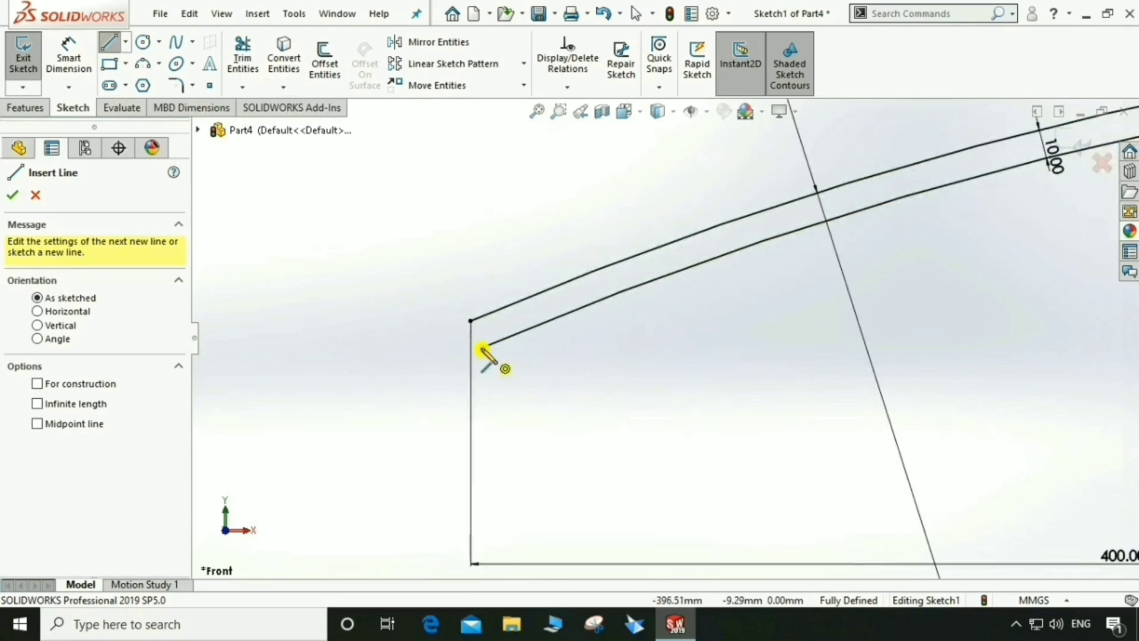
pyautogui.moveTo(482, 349); pyautogui.dragTo(472, 321)
pyautogui.rightClick(473, 323)
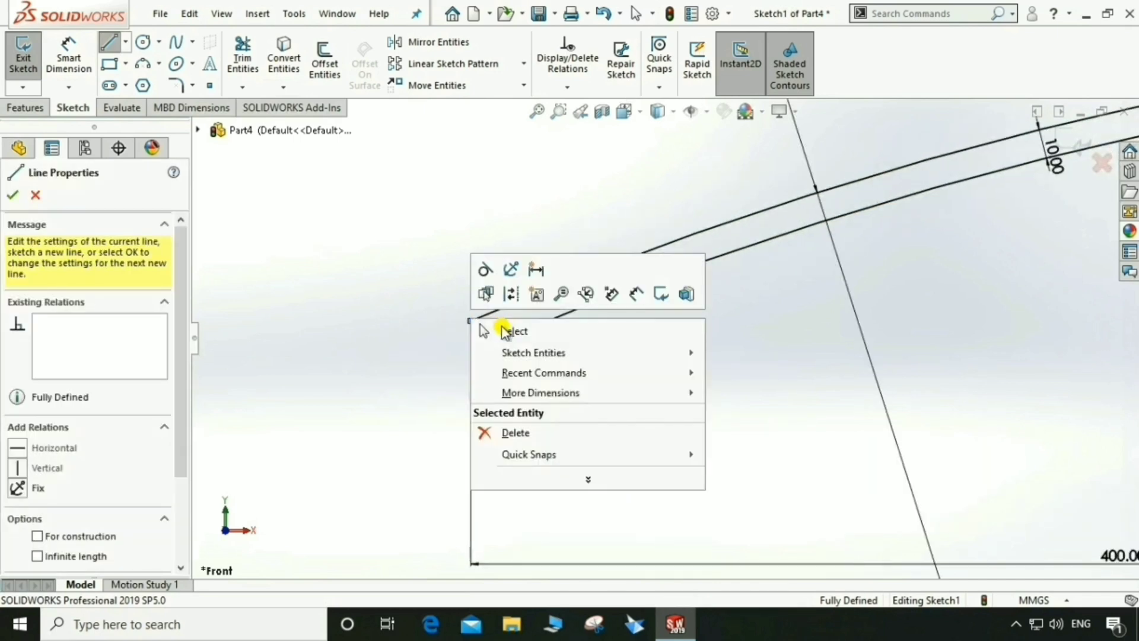
pyautogui.click(502, 327)
pyautogui.scroll(5, 321, 356)
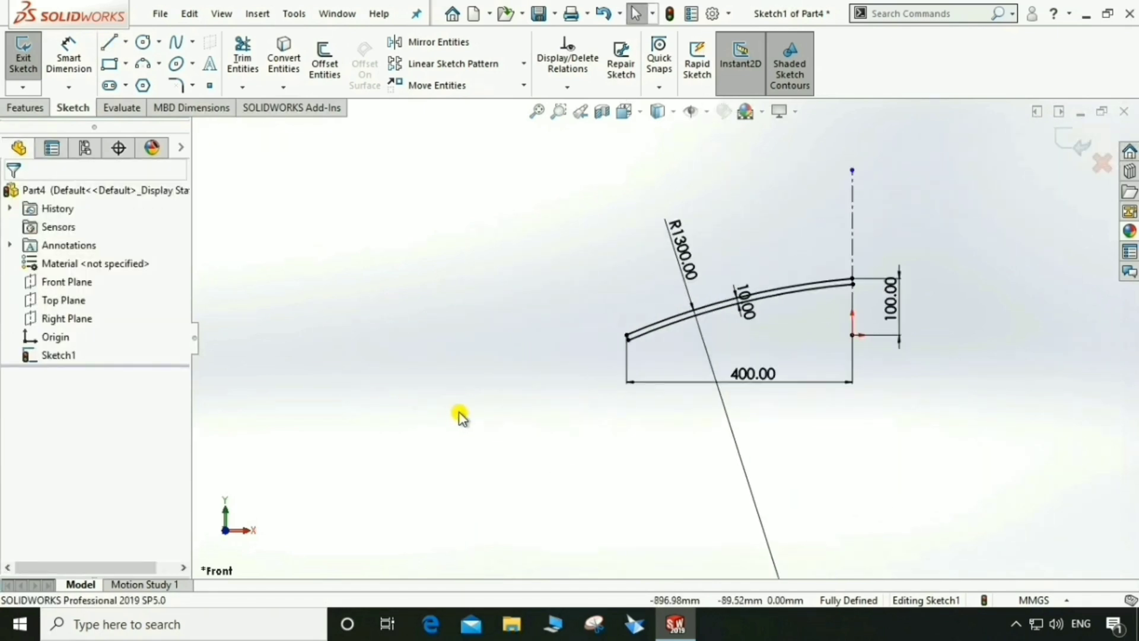
# Draw a vertical line along the centerline from the upper arc's endpoint to the lower arc.
pyautogui.scroll(-6, 706, 308)
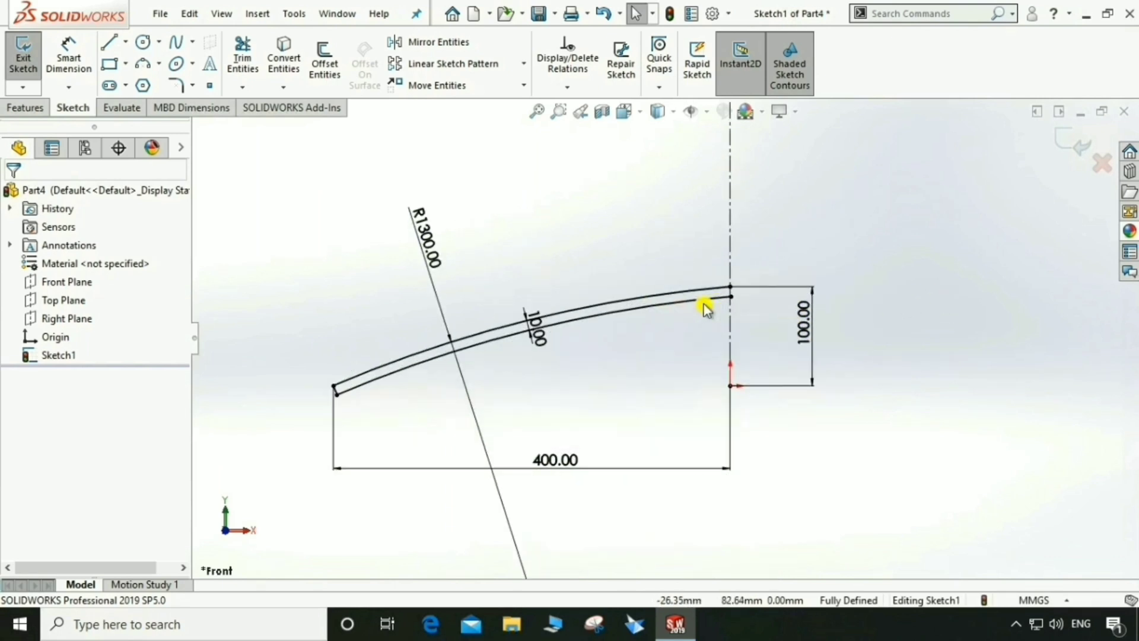
pyautogui.scroll(-3, 730, 318)
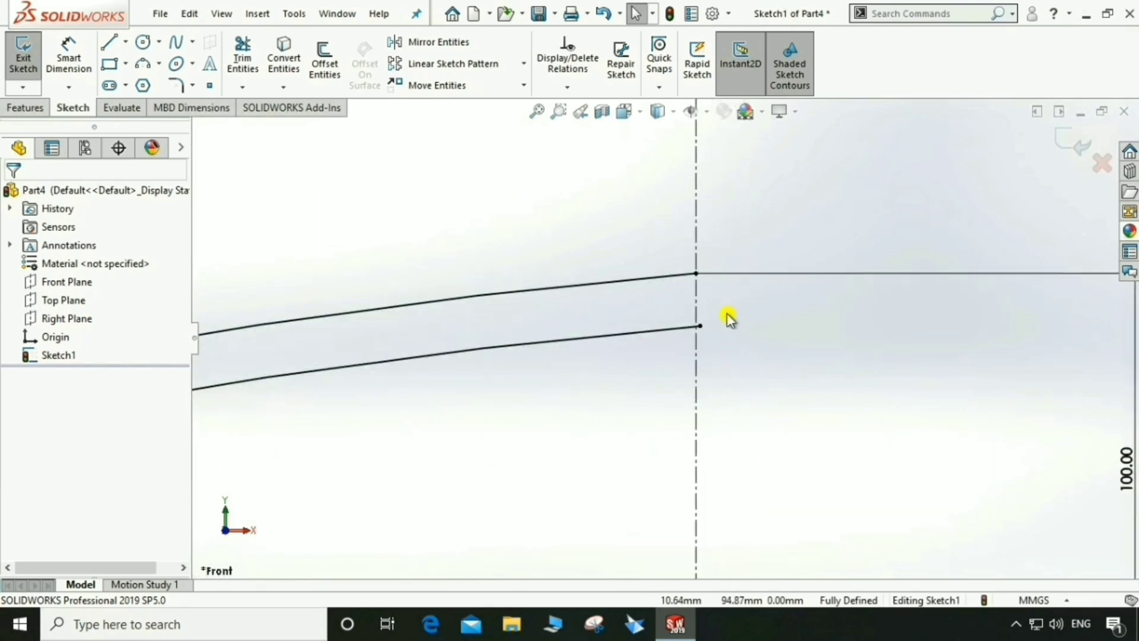
pyautogui.click(110, 43)
pyautogui.click(676, 260)
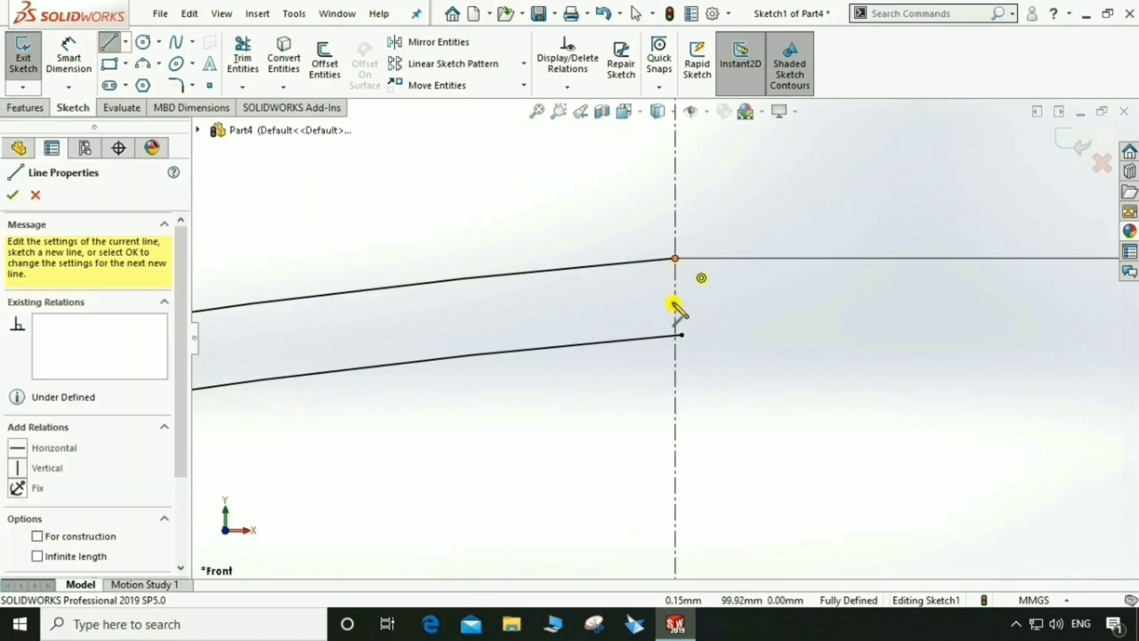
pyautogui.click(676, 335)
pyautogui.rightClick(675, 334)
pyautogui.click(704, 347)
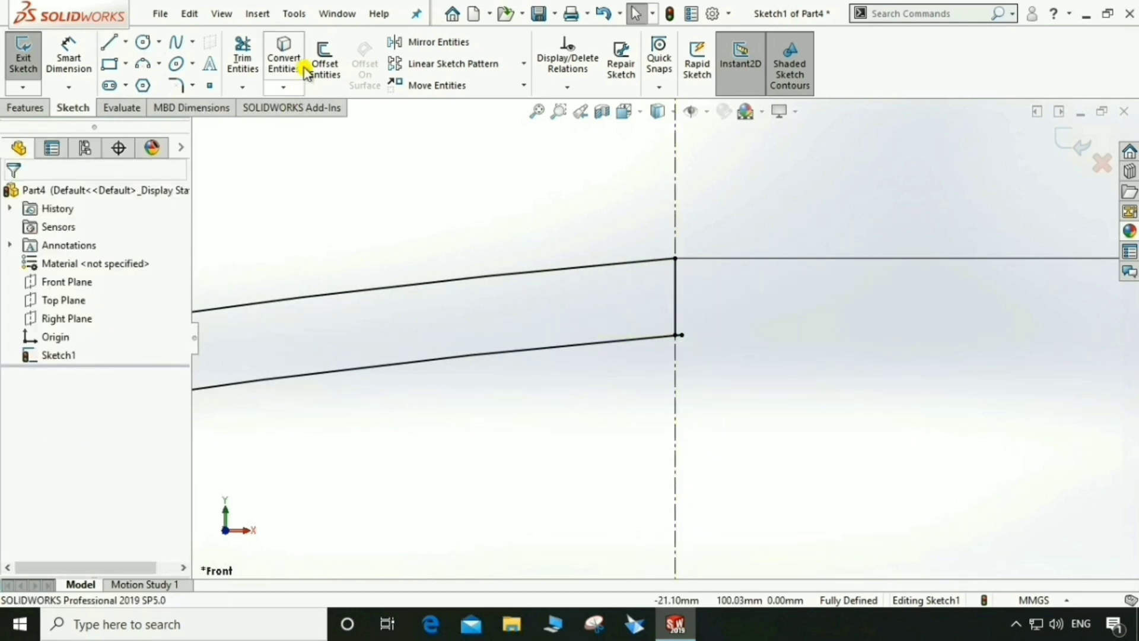
# Power trim the short piece of the lower arc that extends past the centerline.
pyautogui.click(243, 60)
pyautogui.scroll(-2, 697, 337)
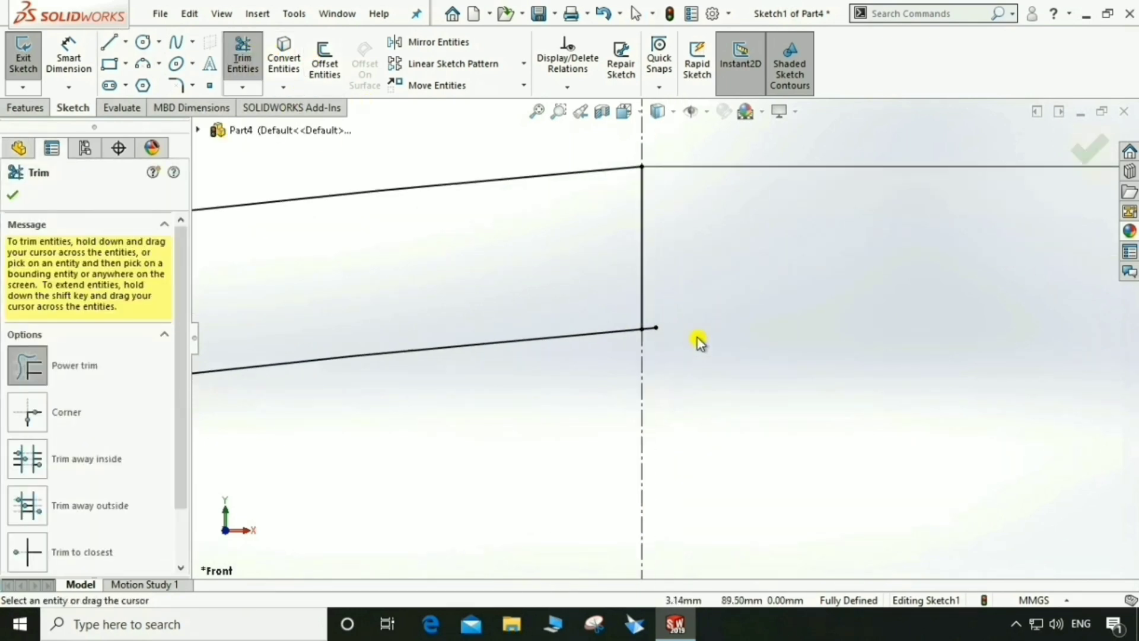
pyautogui.scroll(-3, 643, 331)
pyautogui.moveTo(656, 349); pyautogui.dragTo(661, 323)
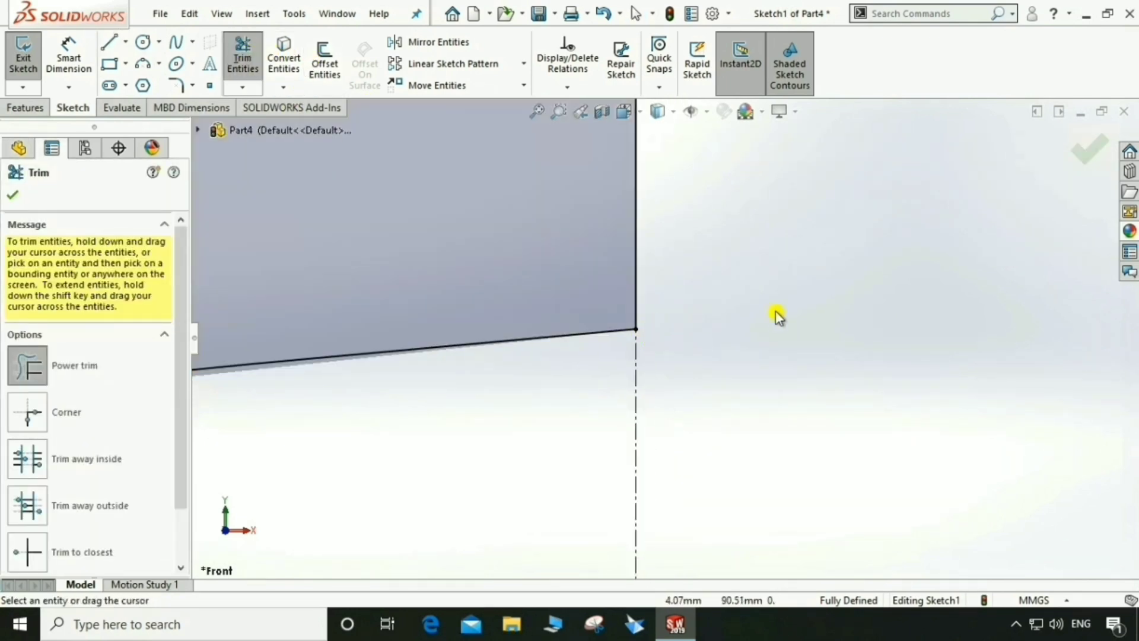
pyautogui.scroll(3, 774, 311)
pyautogui.scroll(6, 791, 298)
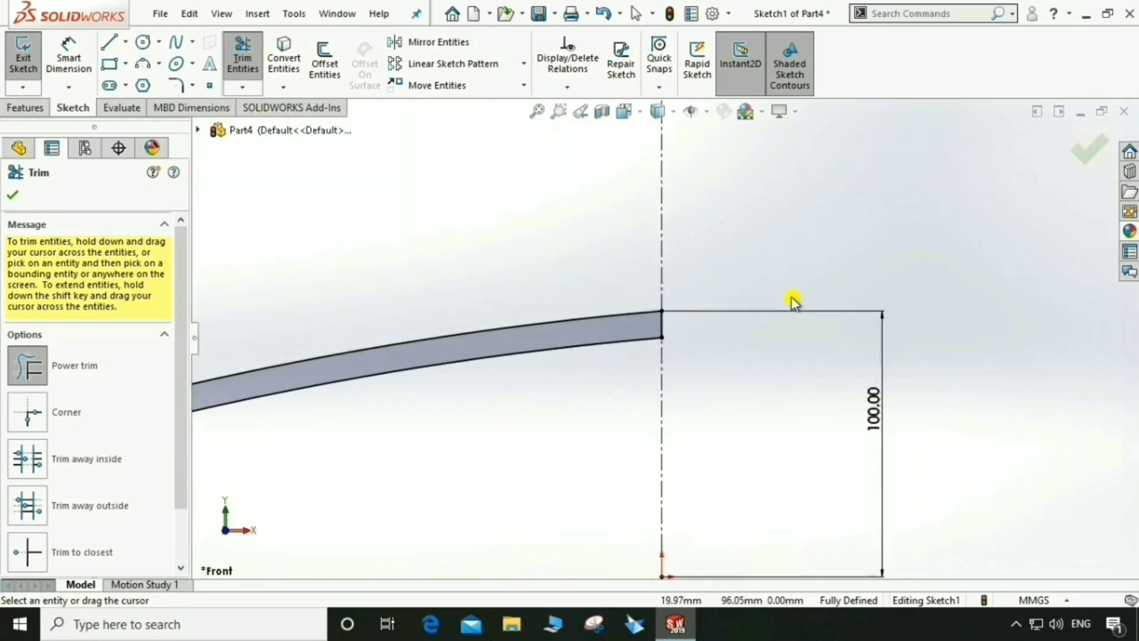
pyautogui.scroll(-2, 300, 459)
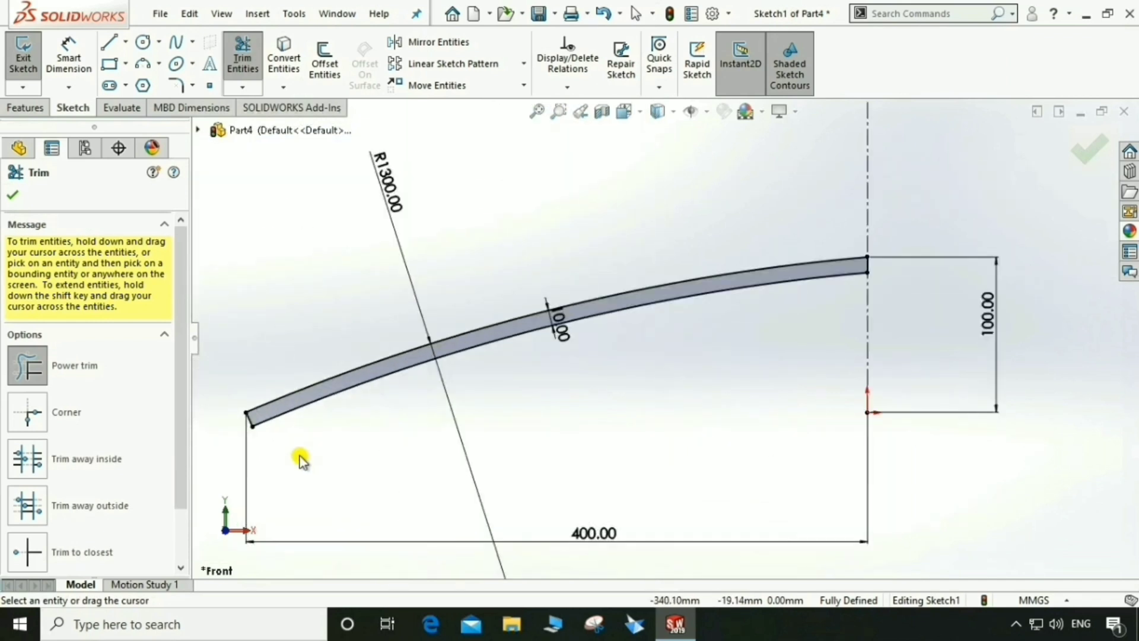
pyautogui.click(13, 195)
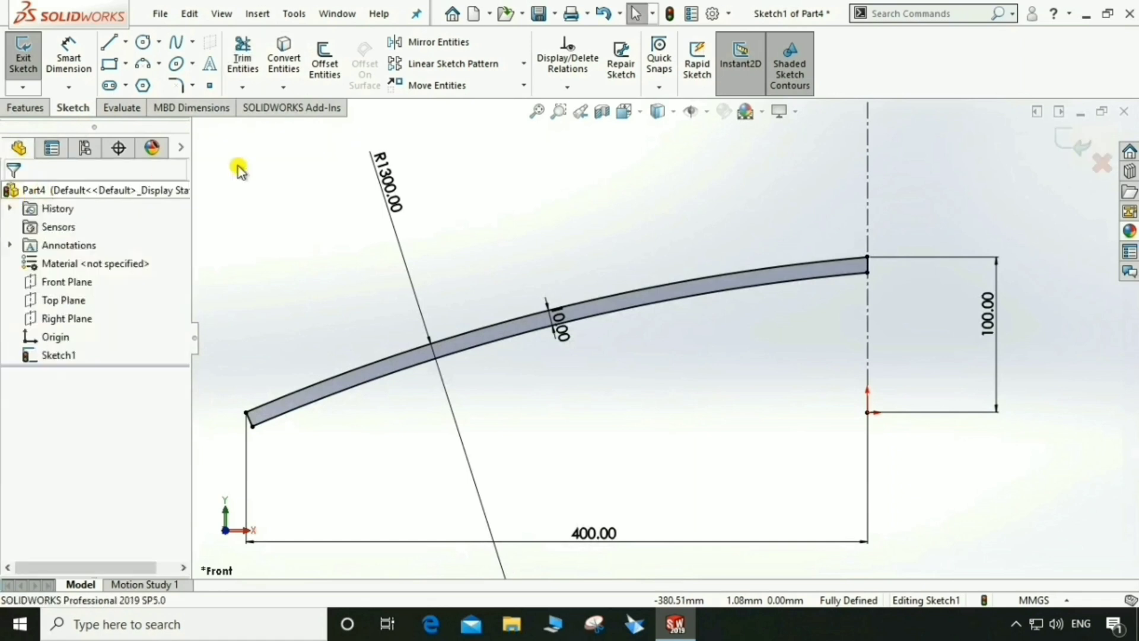
# Offset the upper arc 1 mm toward the inside of the profile, with dimensions added.
pyautogui.click(323, 57)
pyautogui.click(419, 377)
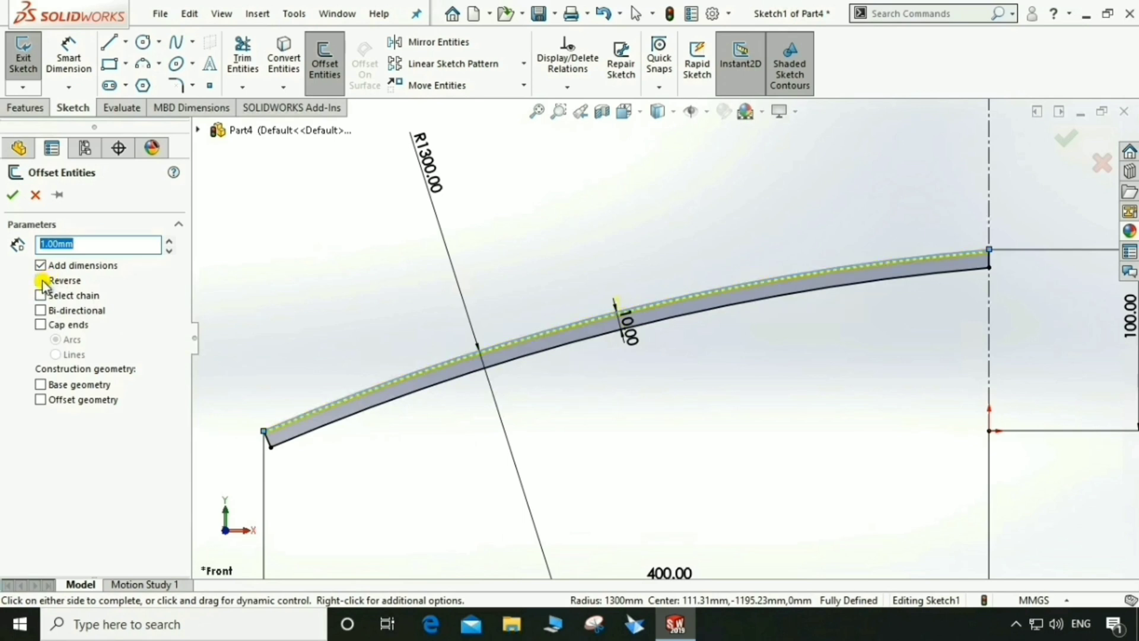
pyautogui.click(15, 194)
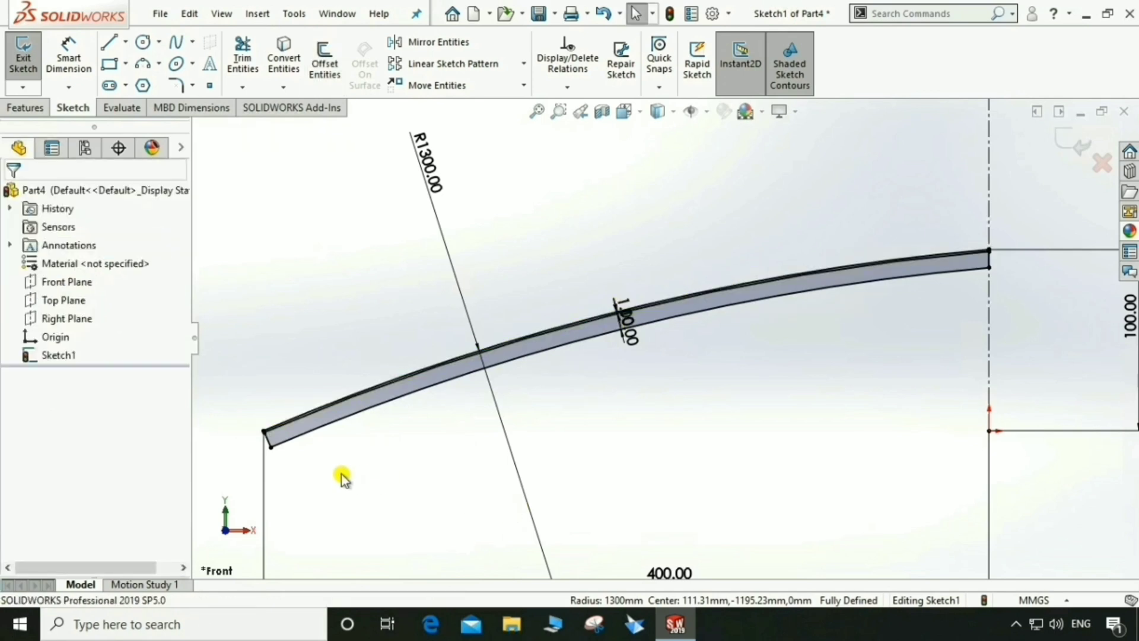
# Sketch a short line across the 1 mm gap between the upper arc and its offset, near the profile's outer end.
pyautogui.scroll(-5, 267, 439)
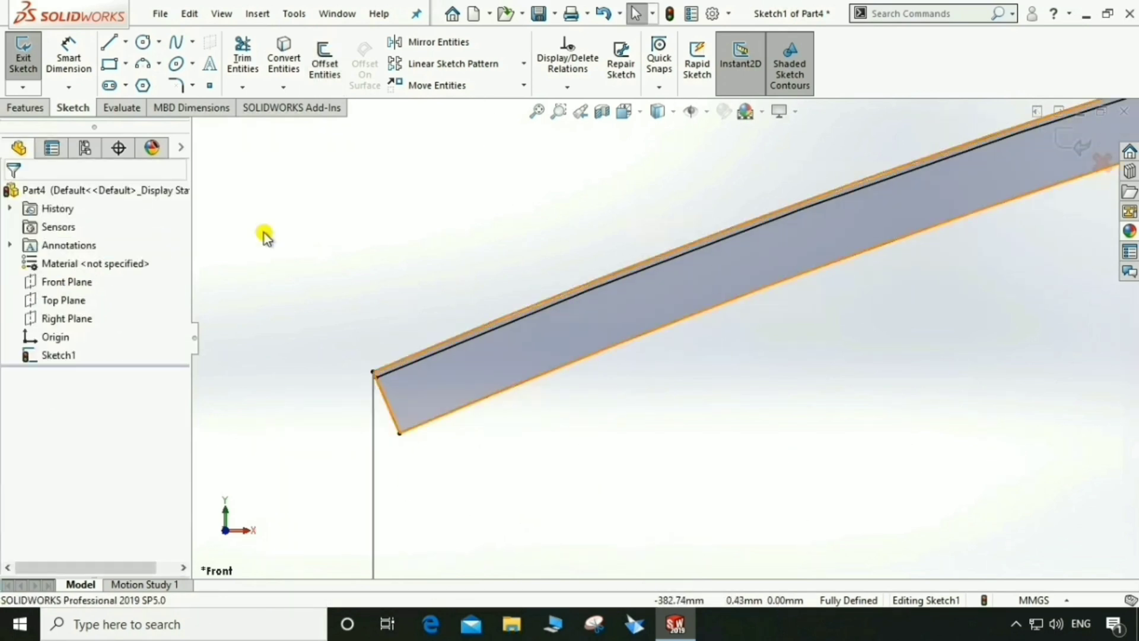
pyautogui.click(754, 224)
pyautogui.scroll(-3, 756, 226)
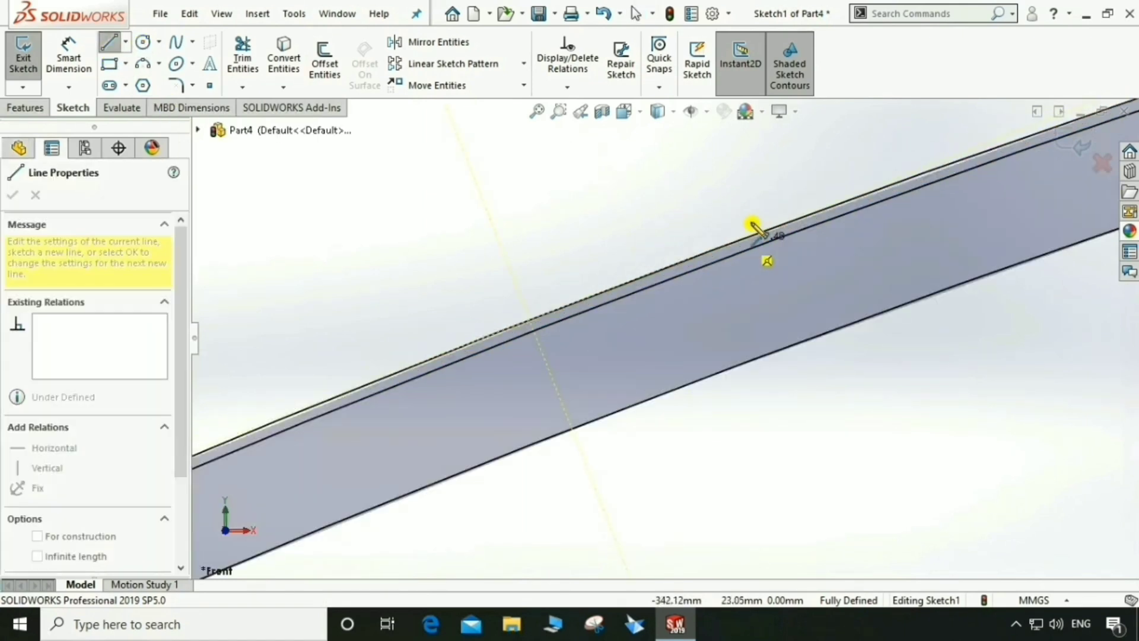
pyautogui.click(593, 309)
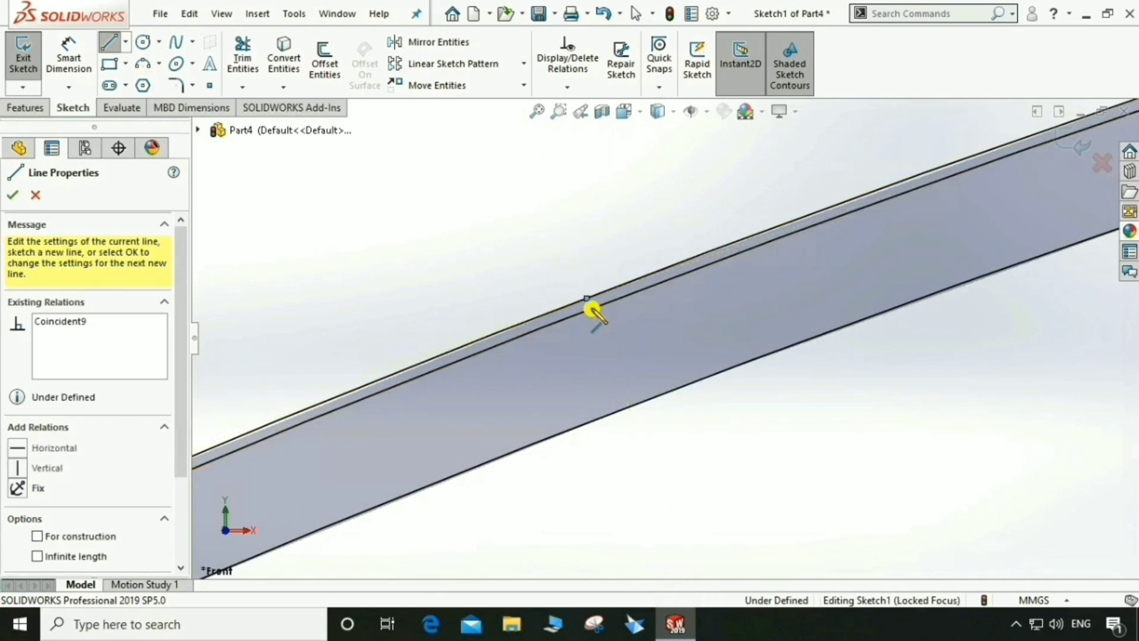
pyautogui.rightClick(596, 310)
pyautogui.click(424, 331)
pyautogui.press('Escape')
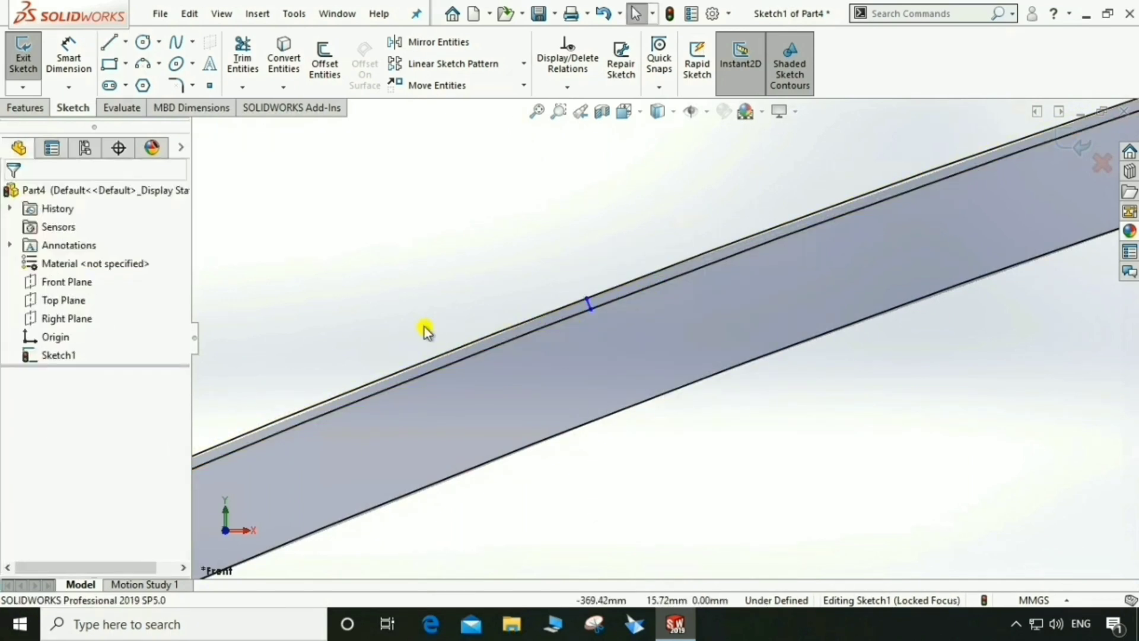
# Sketch a second short line, about 1 mm long, across the gap between the upper arc and its offset, inward of the first one.
pyautogui.scroll(5, 425, 327)
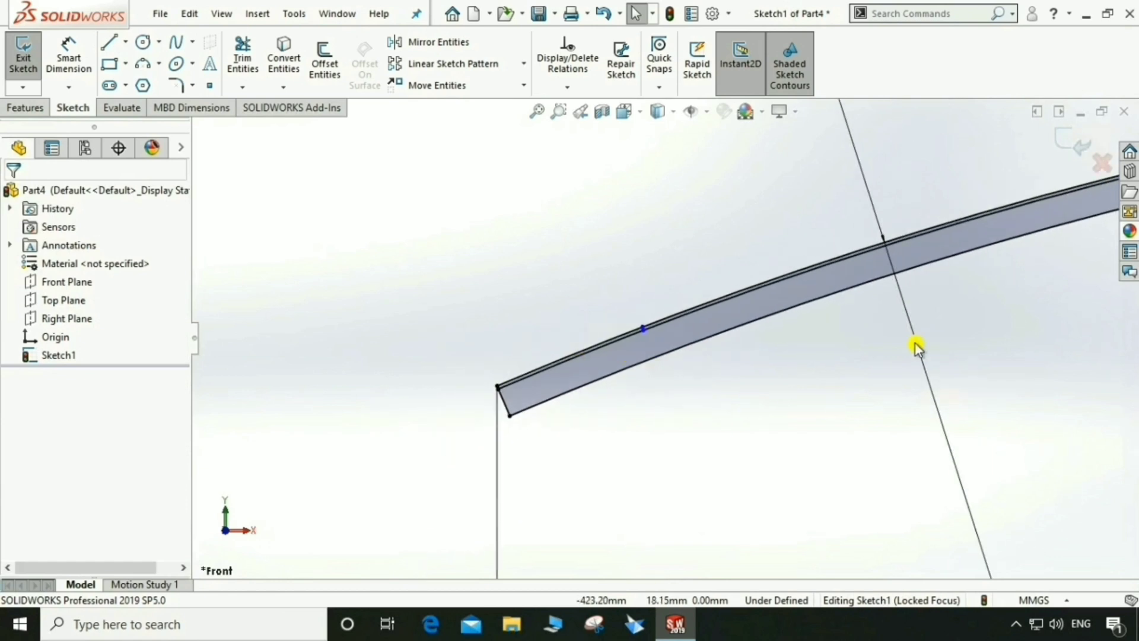
pyautogui.scroll(-3, 935, 282)
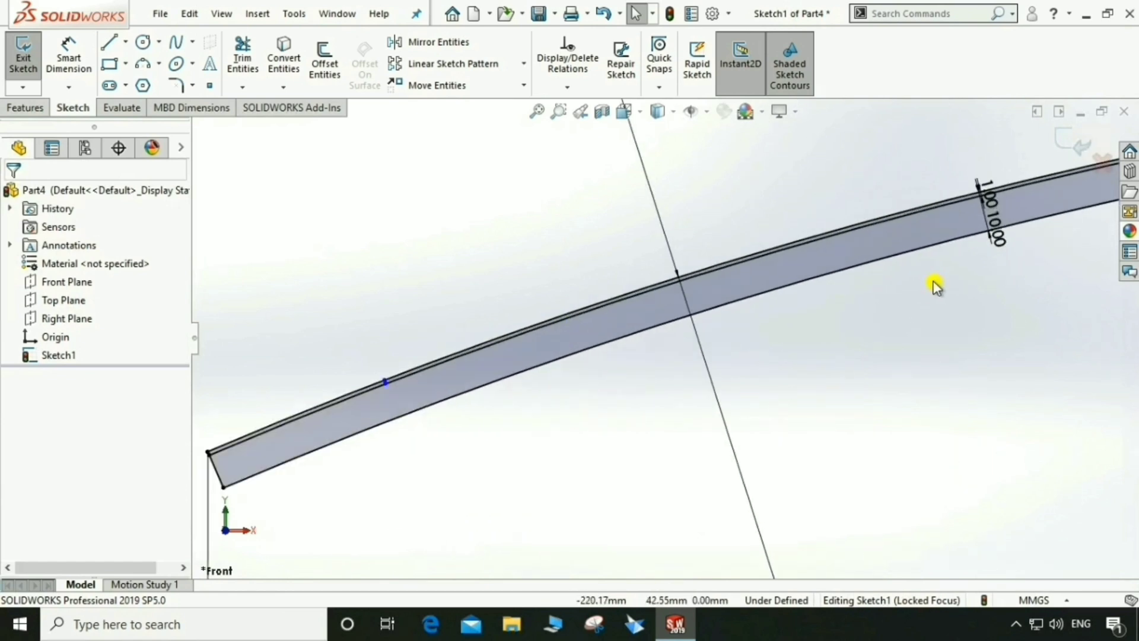
pyautogui.click(108, 43)
pyautogui.scroll(-3, 735, 267)
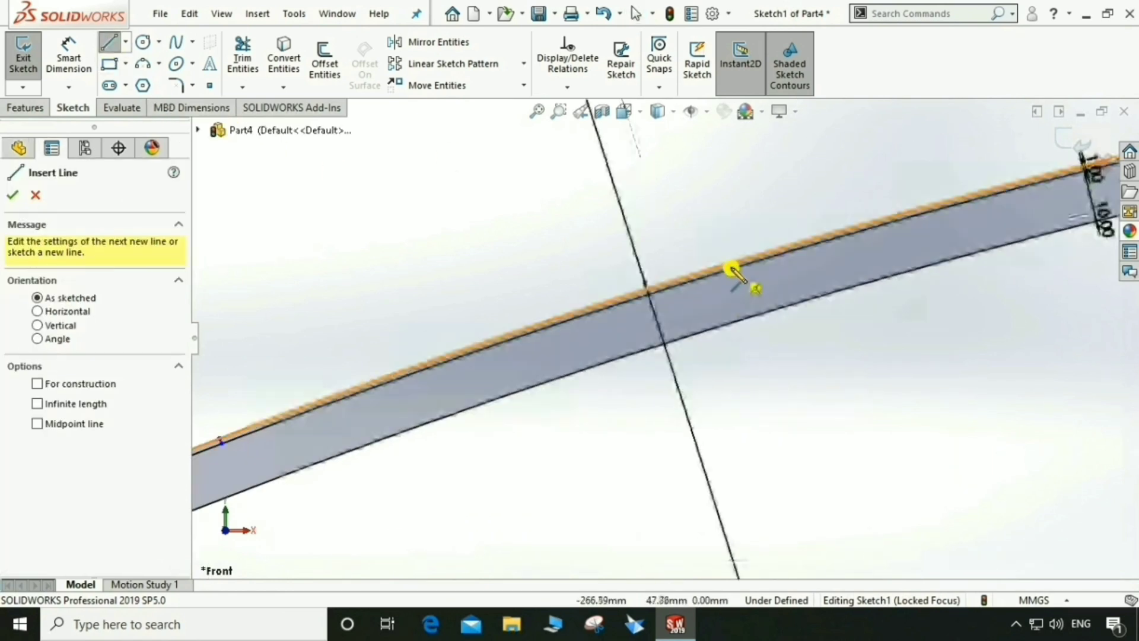
pyautogui.click(715, 271)
pyautogui.scroll(-2, 723, 274)
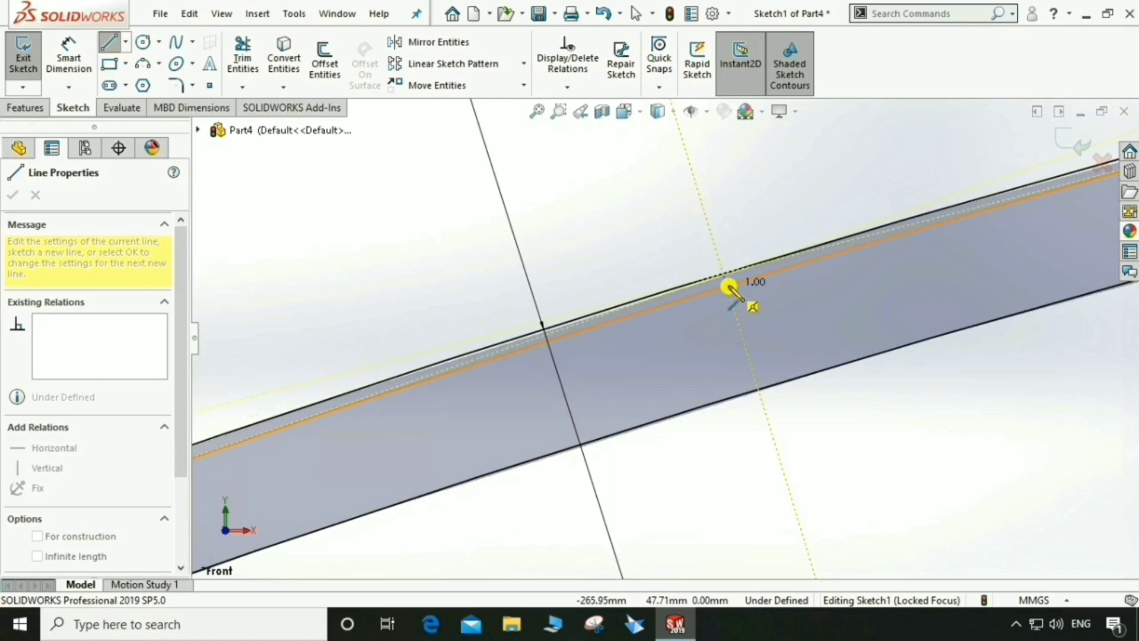
pyautogui.click(730, 289)
pyautogui.rightClick(730, 287)
pyautogui.click(766, 297)
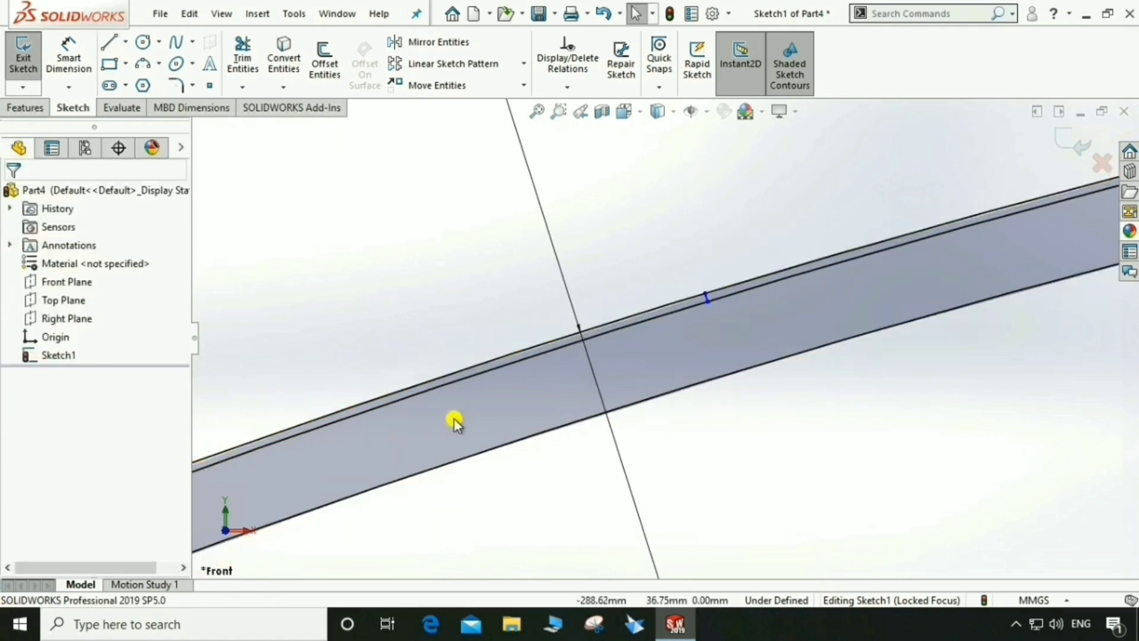
# Sketch a third short line across the gap between the upper arc and its offset, closer to the vertical centerline.
pyautogui.scroll(4, 455, 421)
pyautogui.scroll(-3, 1078, 229)
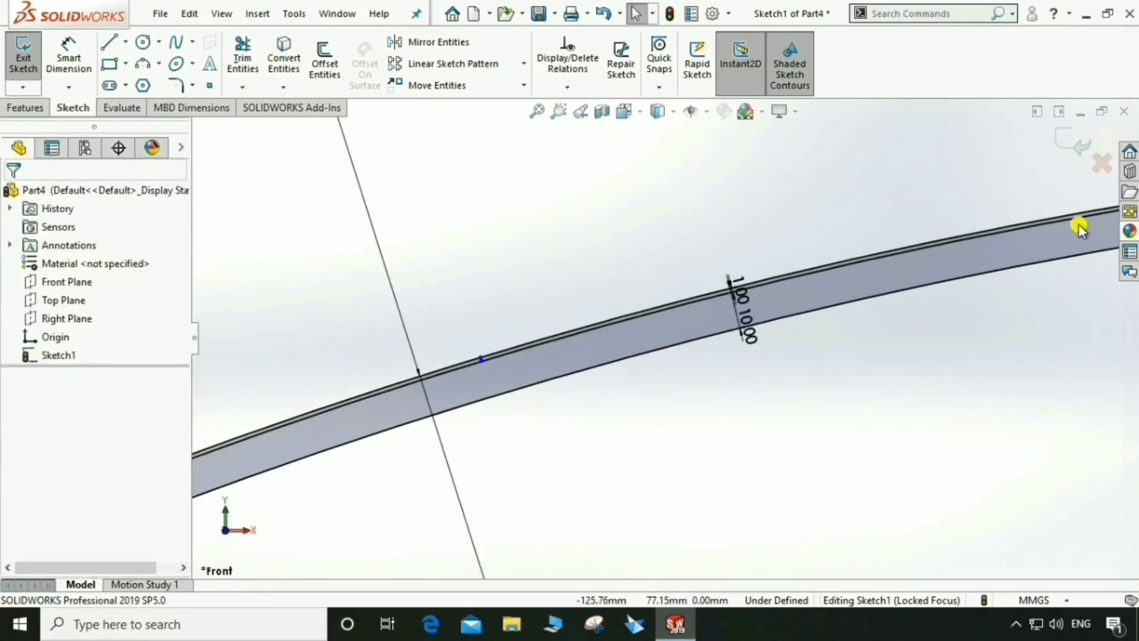
pyautogui.scroll(-2, 1079, 226)
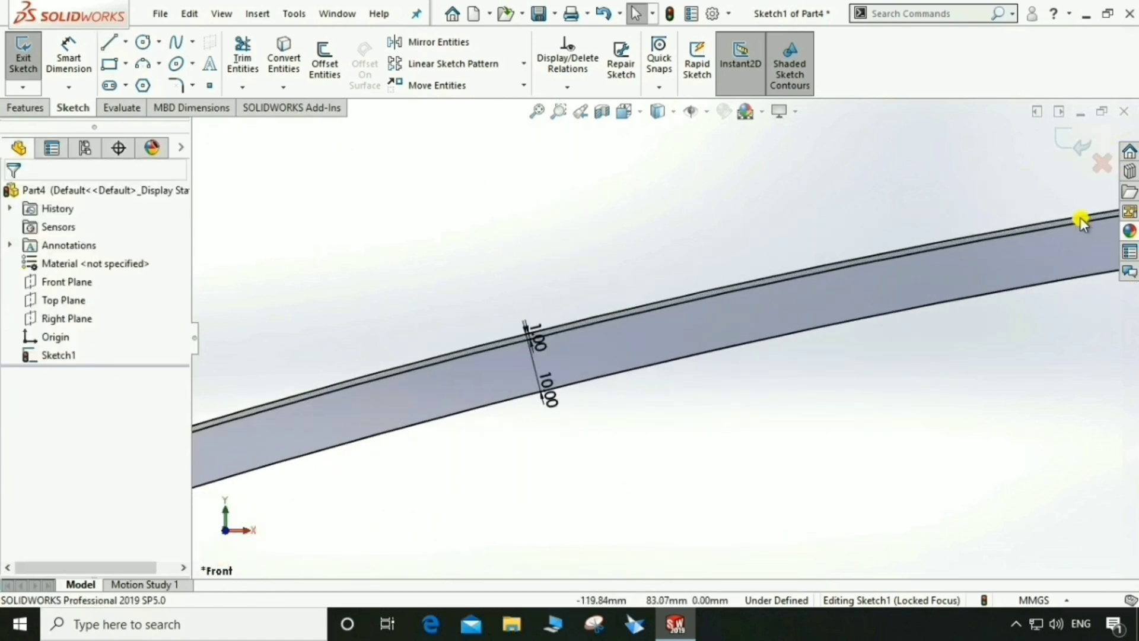
pyautogui.click(110, 45)
pyautogui.click(968, 242)
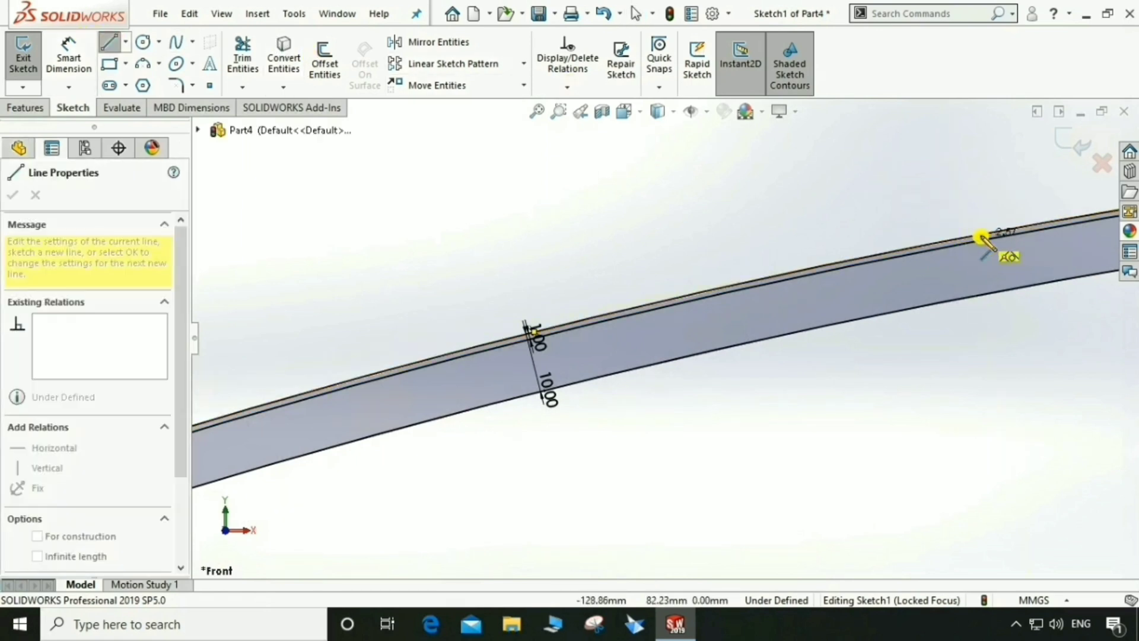
pyautogui.scroll(-2, 984, 244)
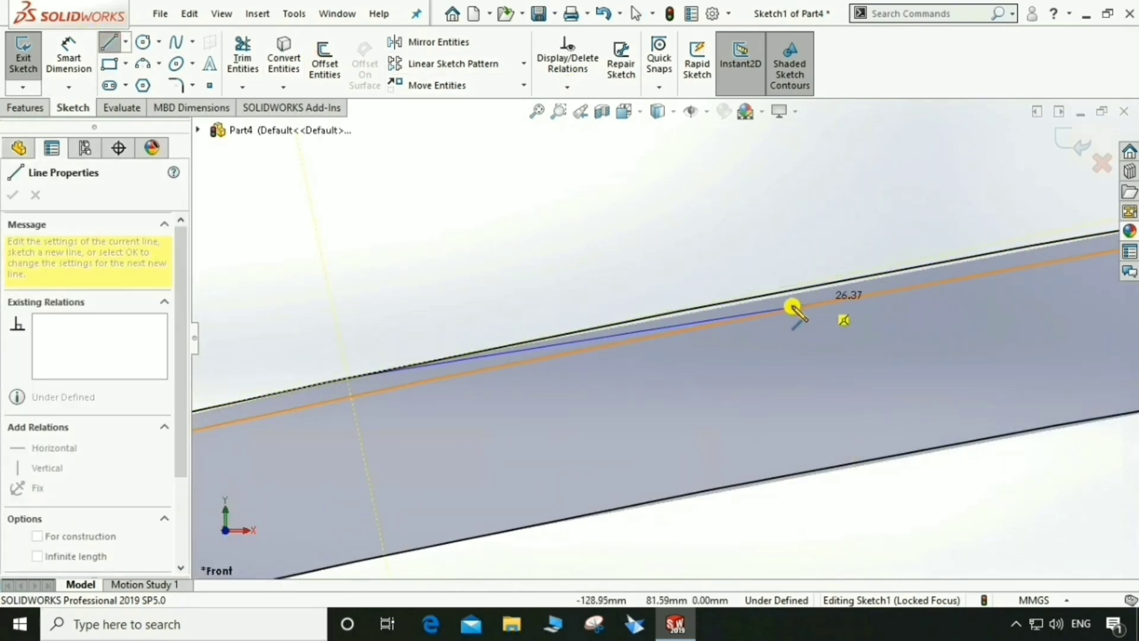
pyautogui.click(375, 382)
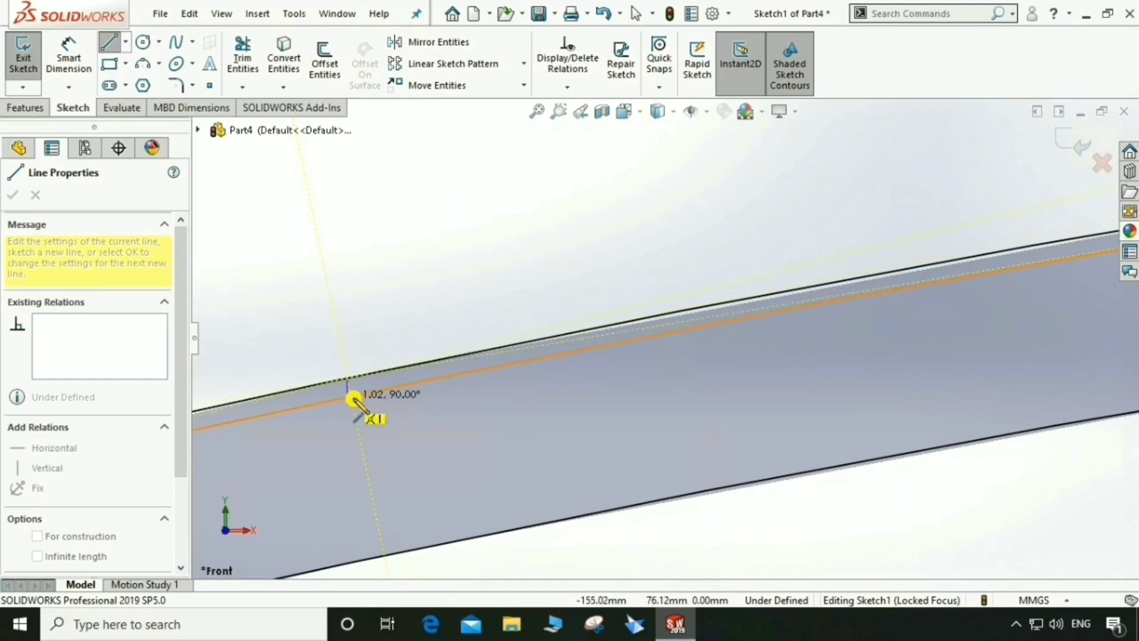
pyautogui.scroll(-3, 356, 398)
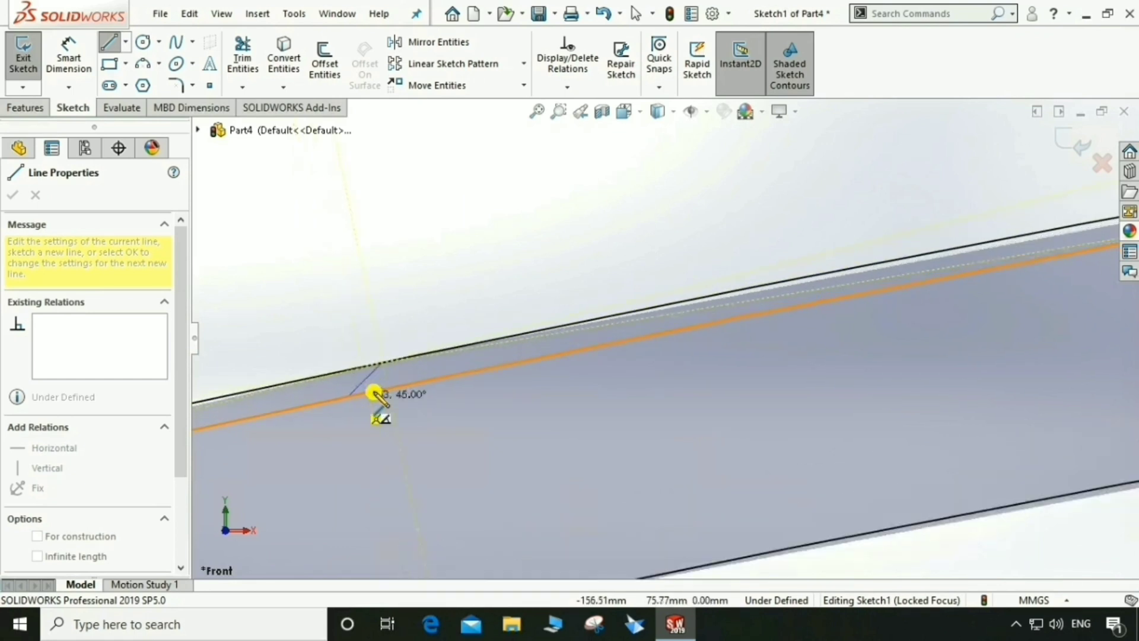
pyautogui.click(433, 378)
pyautogui.rightClick(438, 379)
pyautogui.click(465, 390)
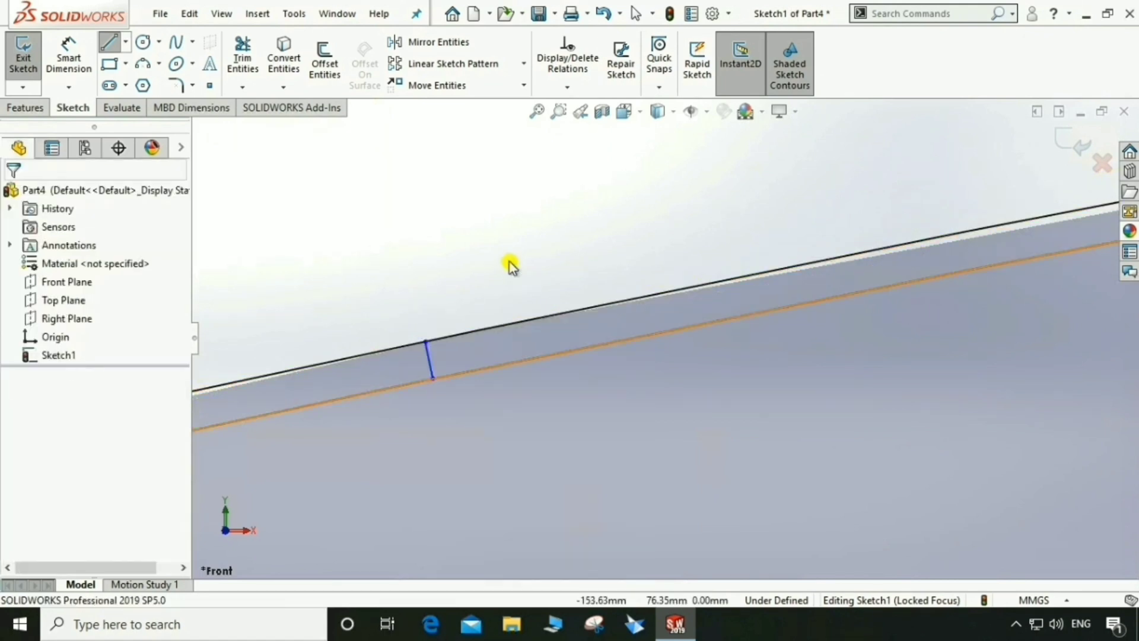
# Dimension the horizontal distance from the third short line's upper endpoint to the vertical centerline as 100 mm.
pyautogui.click(88, 60)
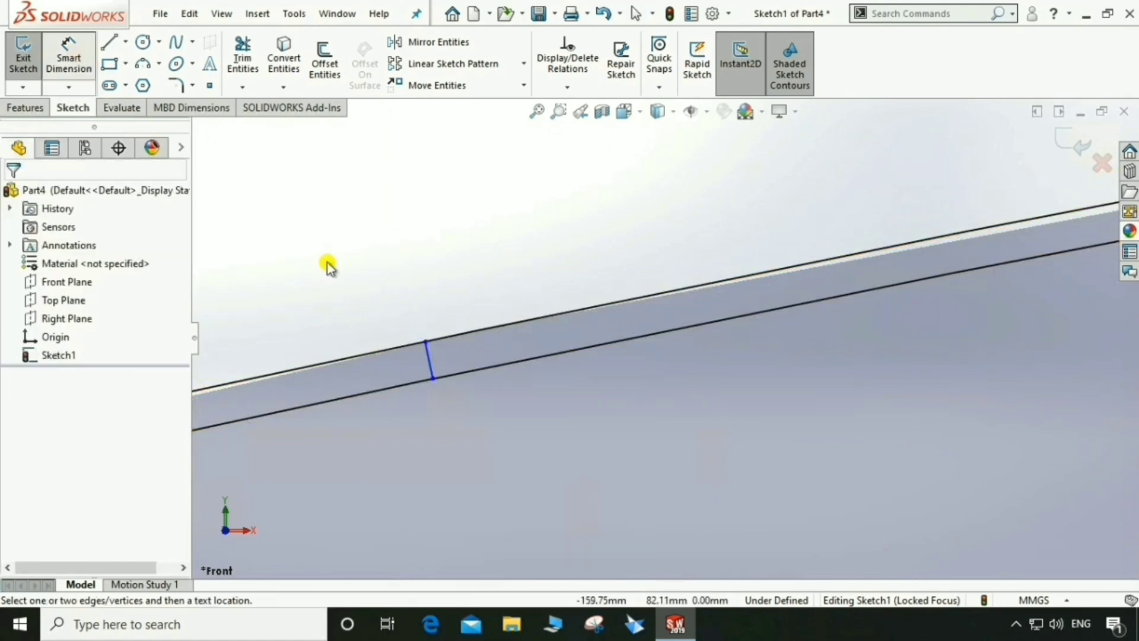
pyautogui.click(426, 342)
pyautogui.scroll(5, 411, 356)
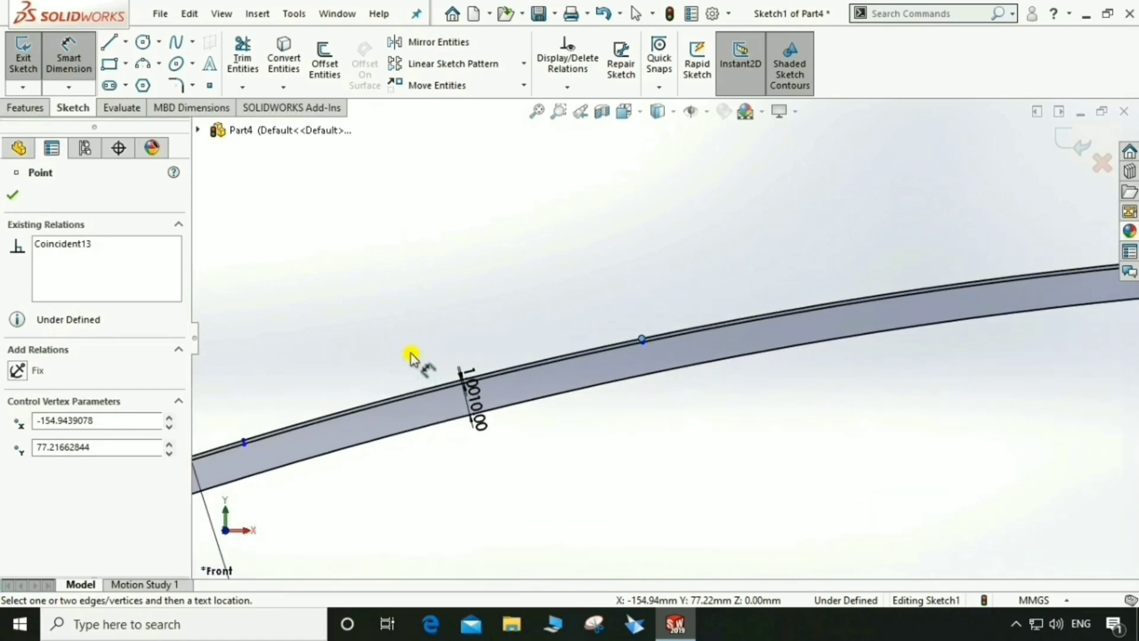
pyautogui.scroll(3, 411, 356)
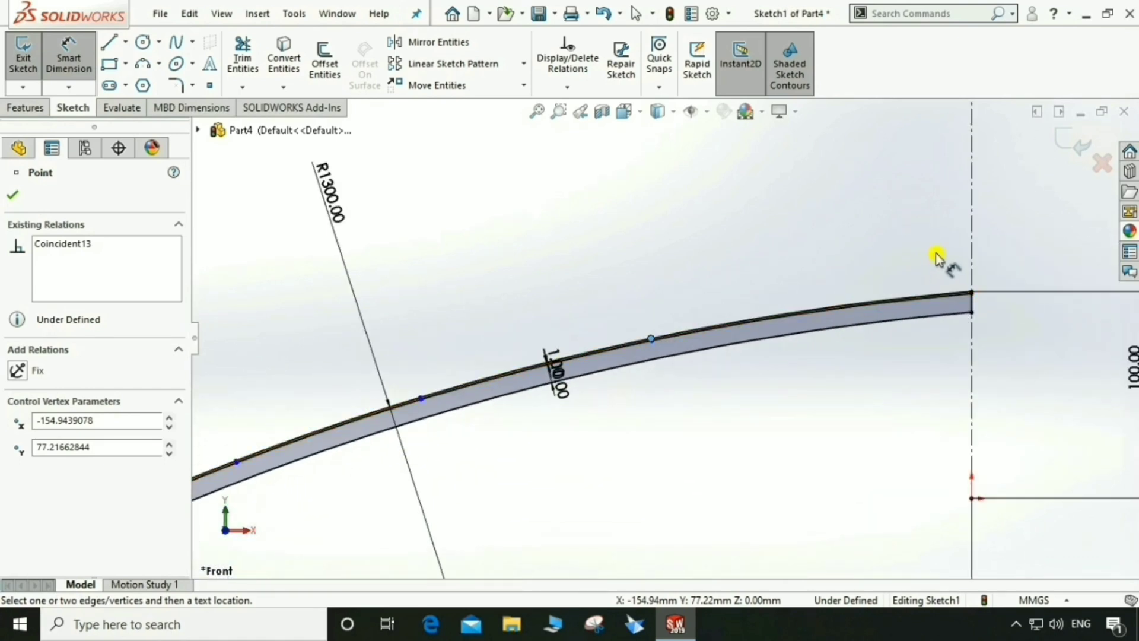
pyautogui.click(971, 256)
pyautogui.click(877, 223)
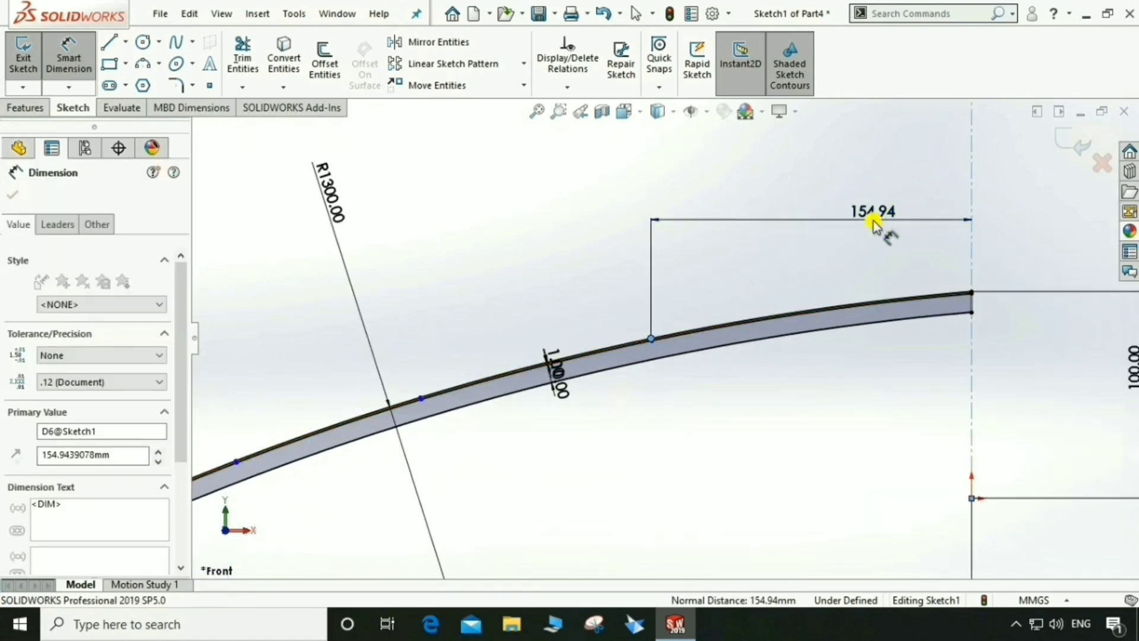
pyautogui.write('100')
pyautogui.press('Return')
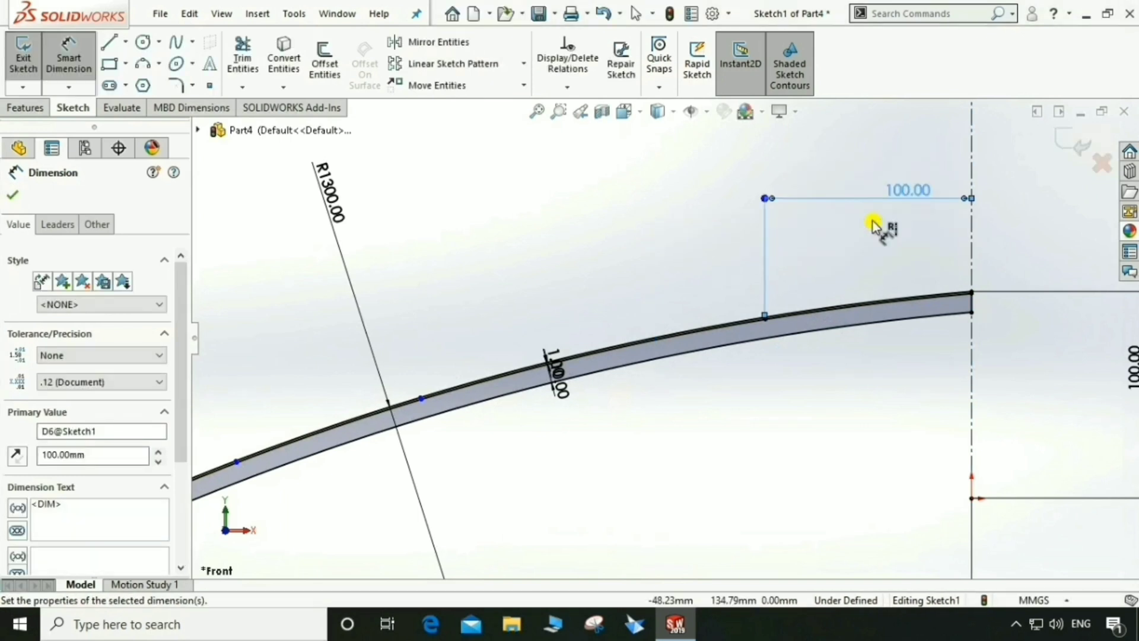
# Dimension the horizontal distance from the profile's lower outer corner to the outermost short line's lower endpoint as 100 mm.
pyautogui.press('f')
pyautogui.scroll(-4, 402, 448)
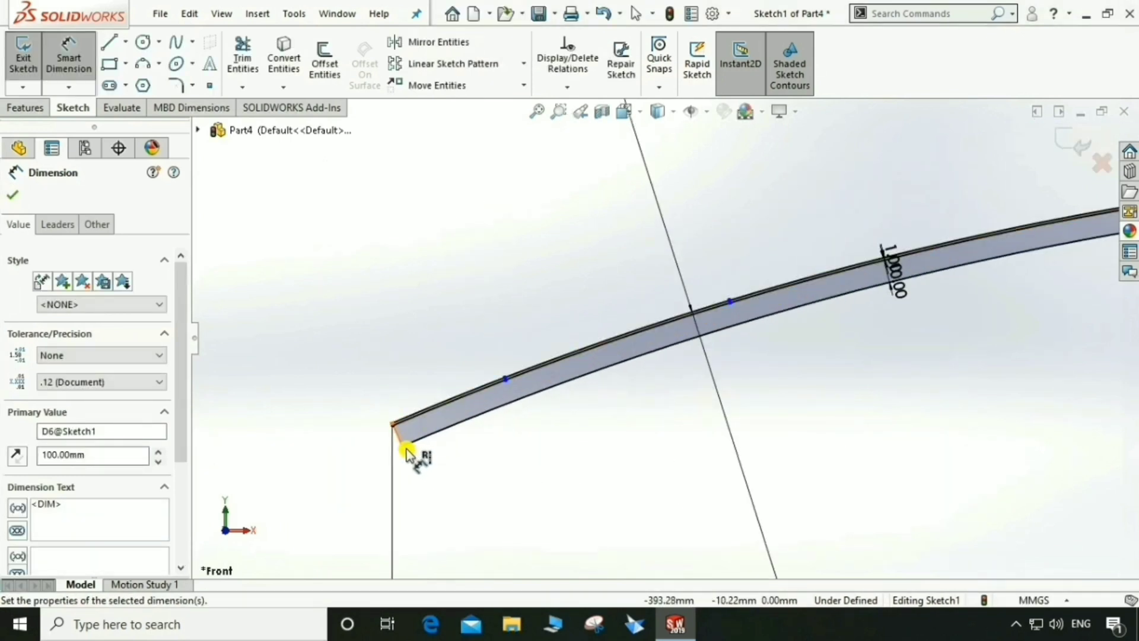
pyautogui.click(506, 379)
pyautogui.scroll(-4, 519, 387)
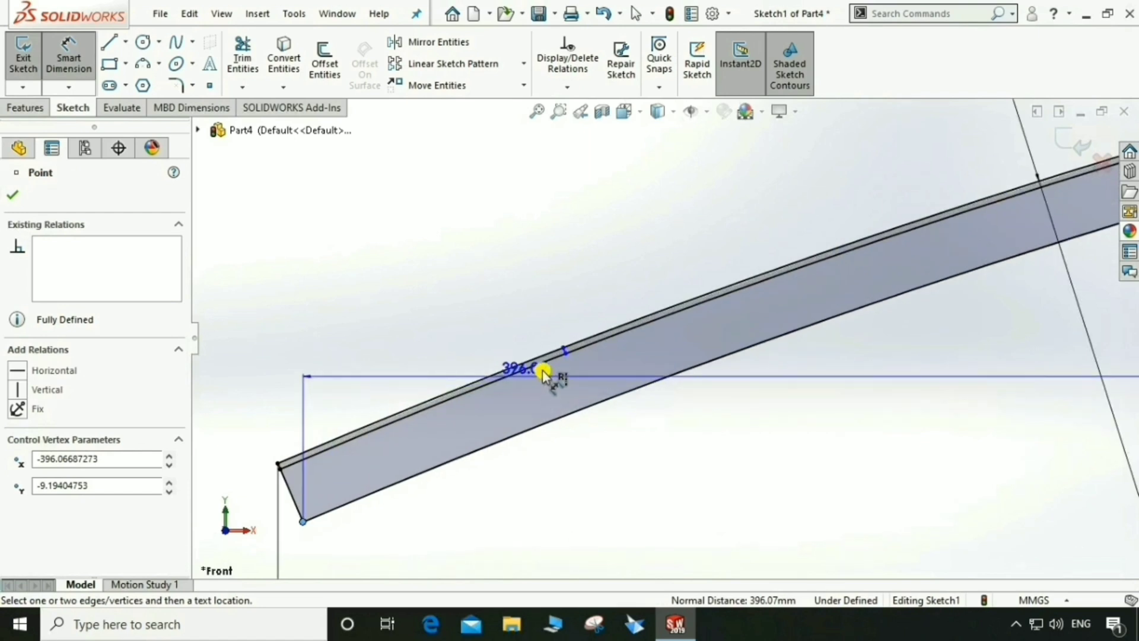
pyautogui.click(567, 352)
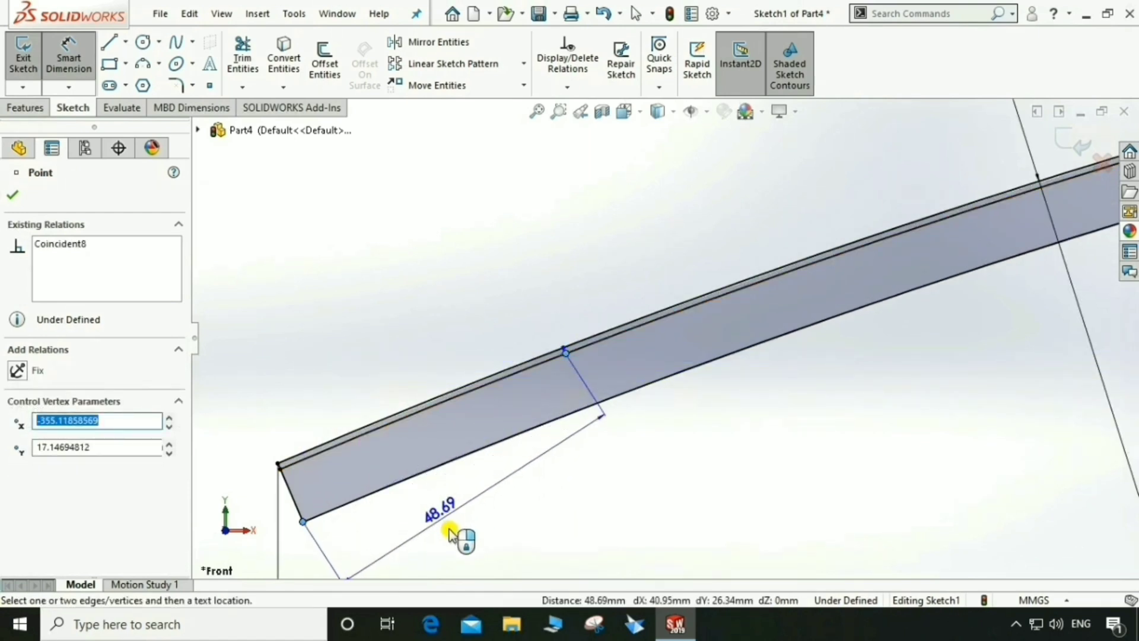
pyautogui.click(452, 547)
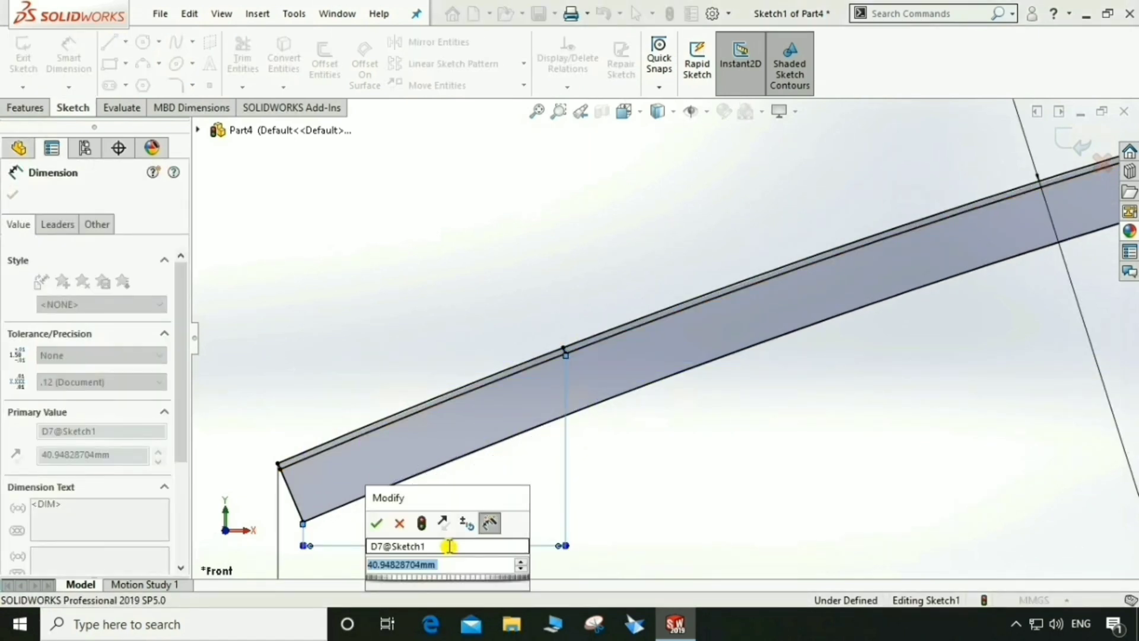
pyautogui.write('100')
pyautogui.press('Return')
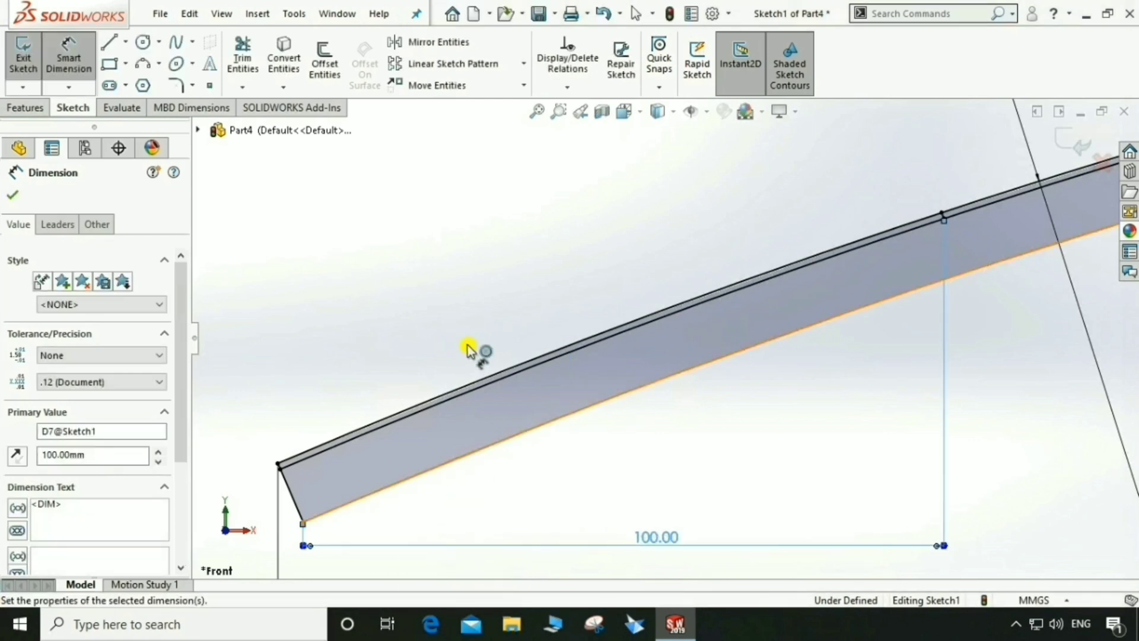
# Dimension the horizontal distance between the lower endpoints of the outermost and middle short lines as 100 mm.
pyautogui.scroll(-2, 870, 302)
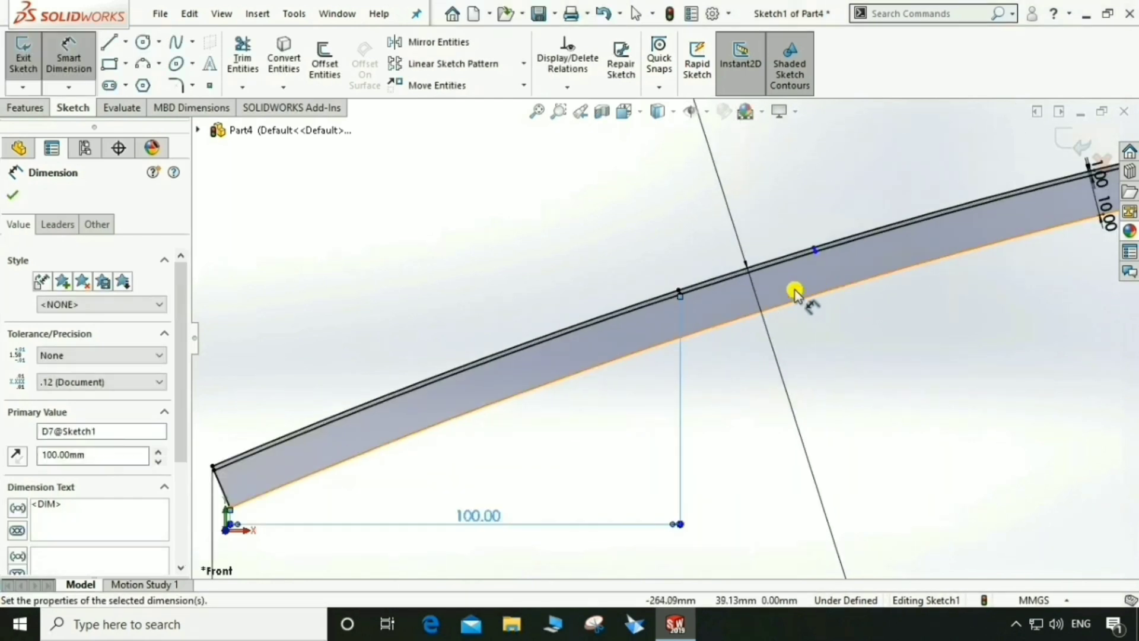
pyautogui.scroll(-3, 678, 306)
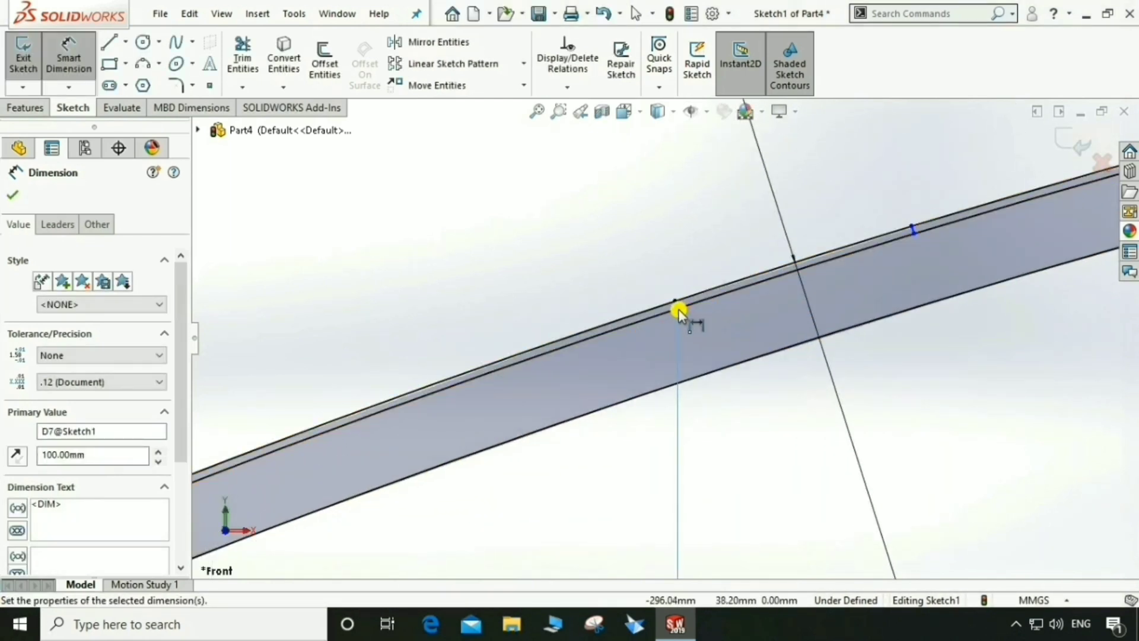
pyautogui.click(677, 306)
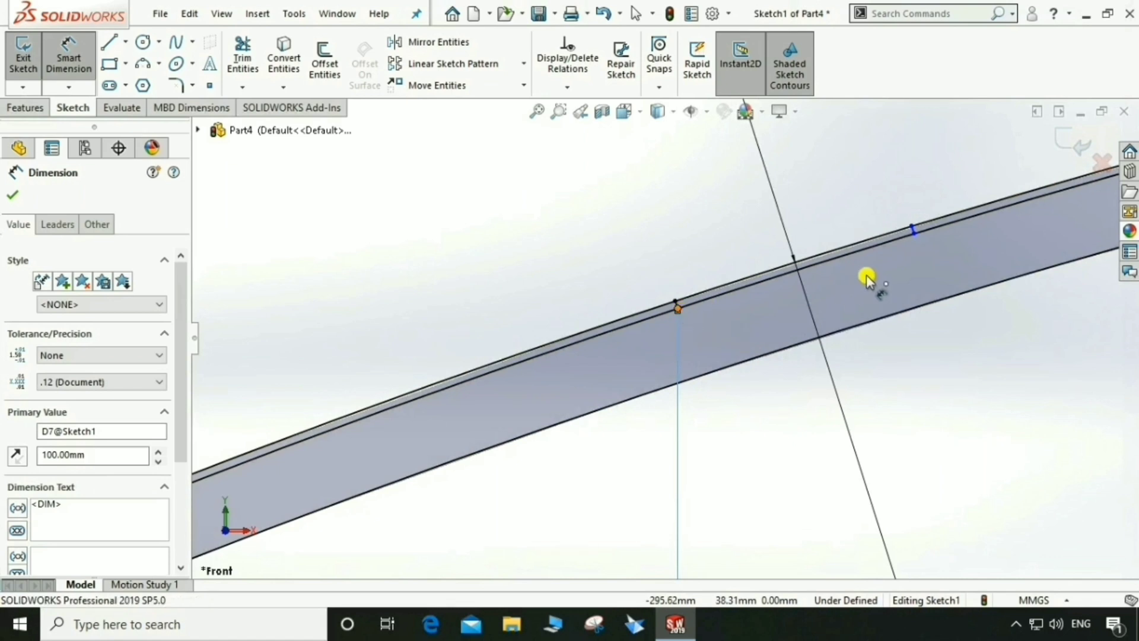
pyautogui.click(914, 234)
pyautogui.click(789, 398)
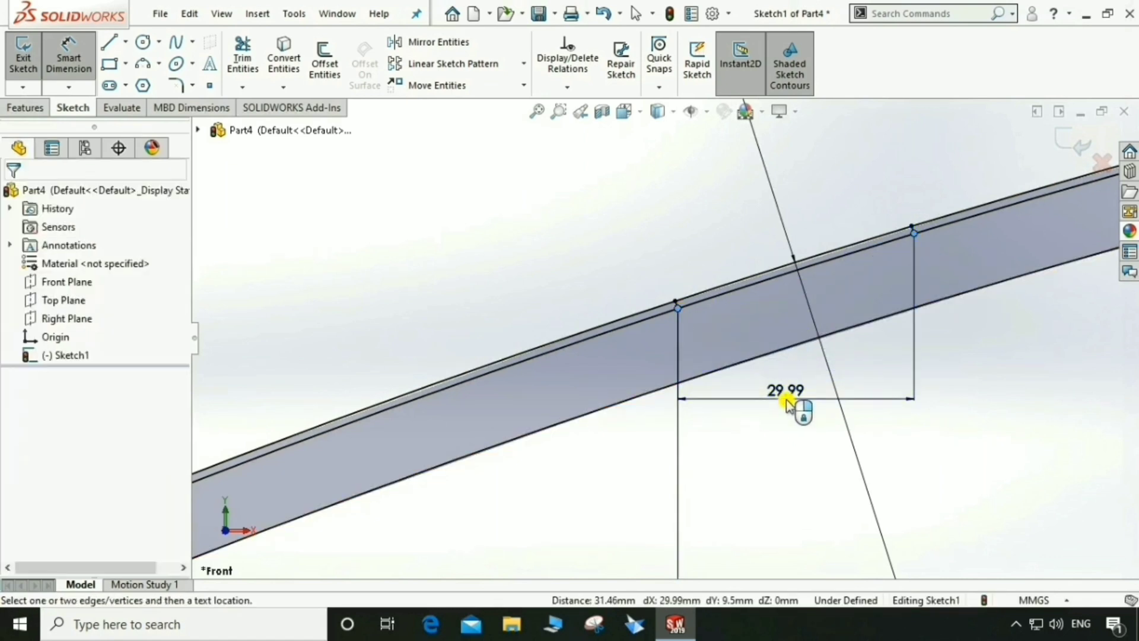
pyautogui.write('1')
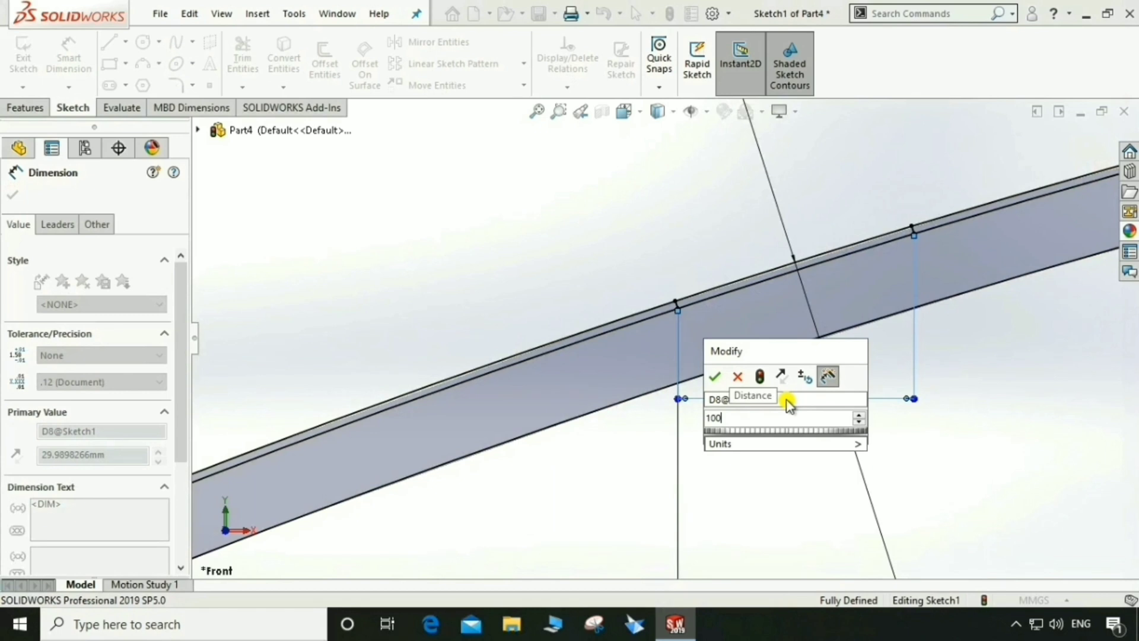
pyautogui.write('00')
pyautogui.press('Return')
# Power trim the offset arc on the outer side of the outermost short line and the upper arc segment on its inner side.
pyautogui.scroll(2, 697, 379)
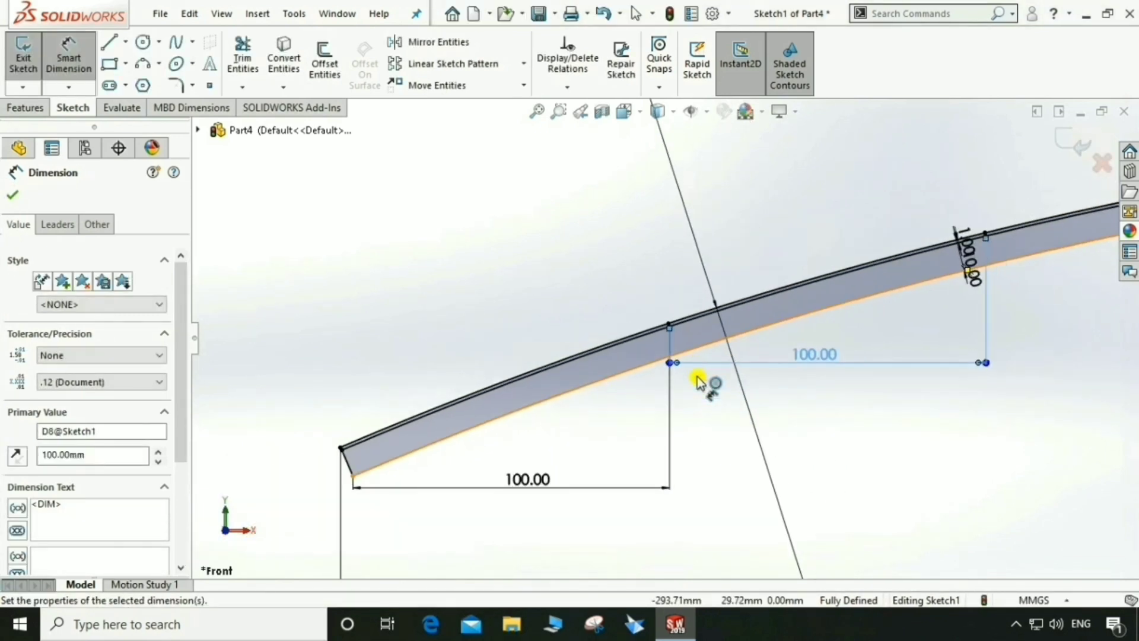
pyautogui.scroll(4, 696, 379)
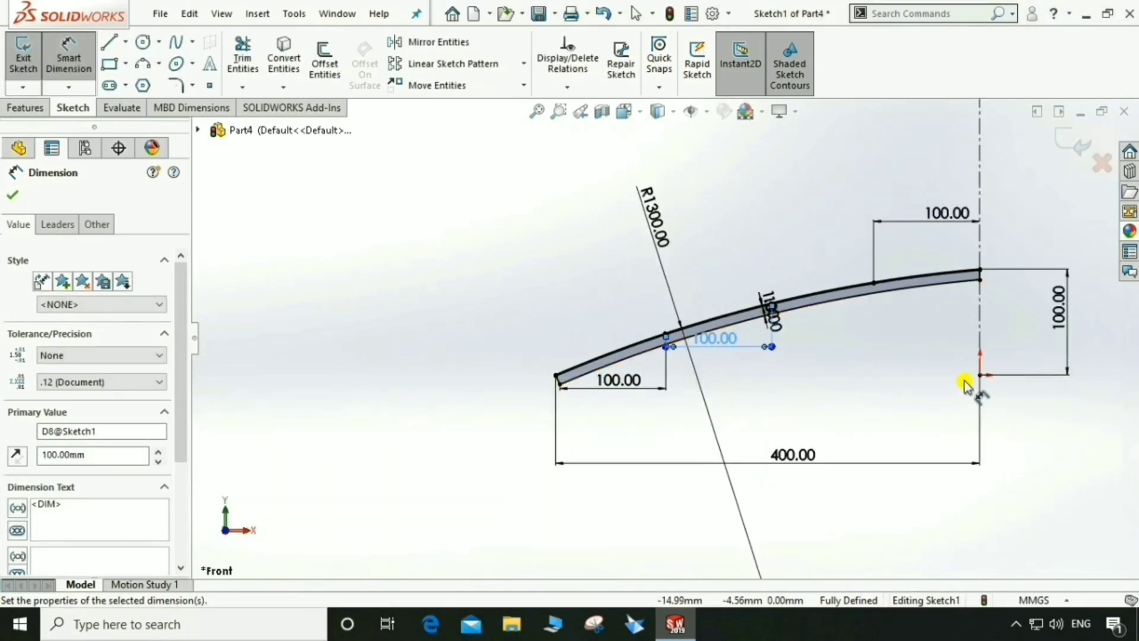
pyautogui.scroll(-2, 1000, 283)
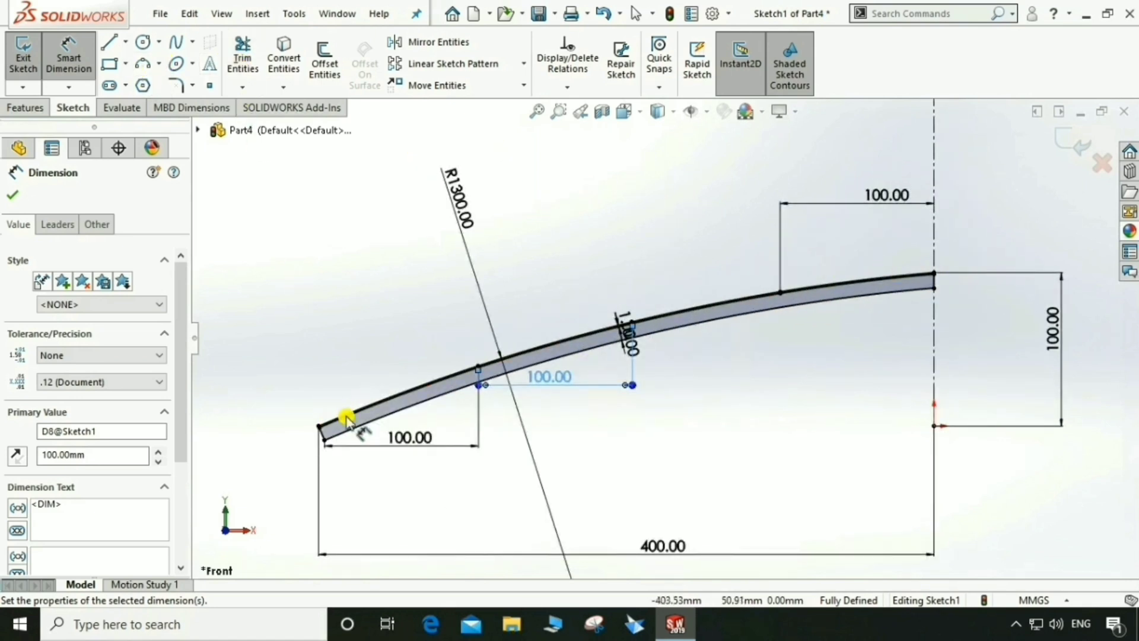
pyautogui.scroll(-3, 439, 402)
pyautogui.scroll(-5, 533, 360)
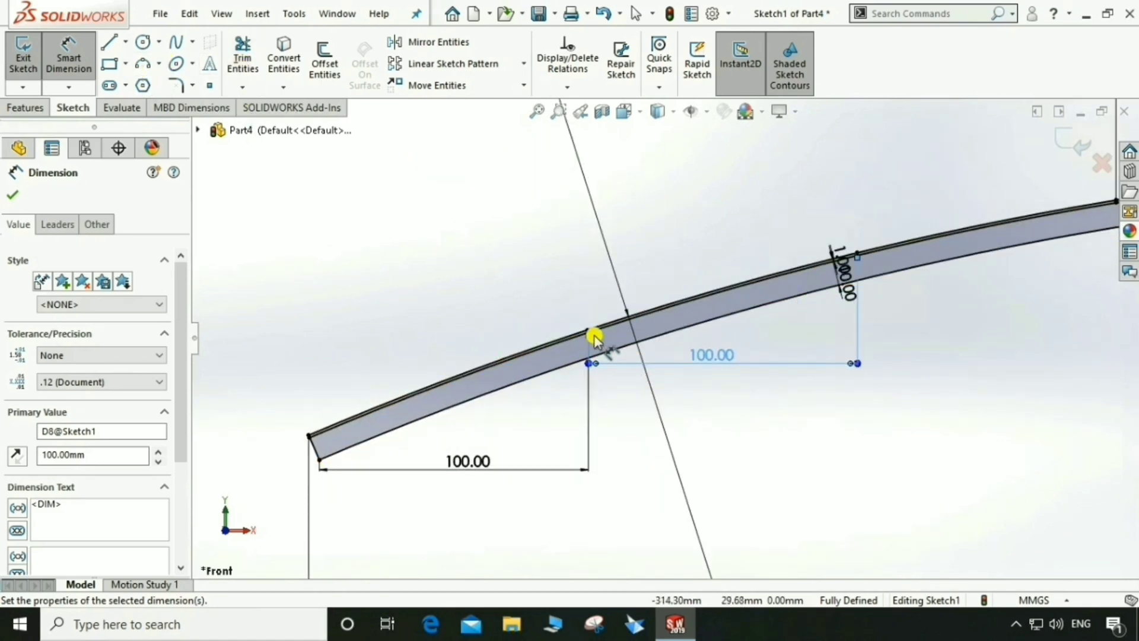
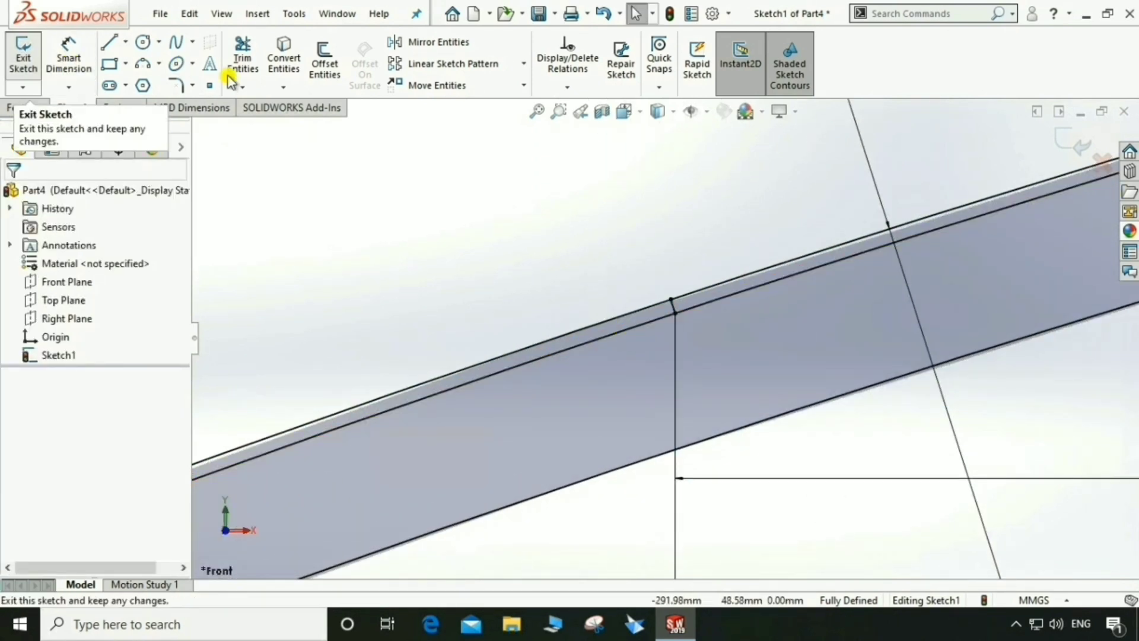
pyautogui.click(242, 58)
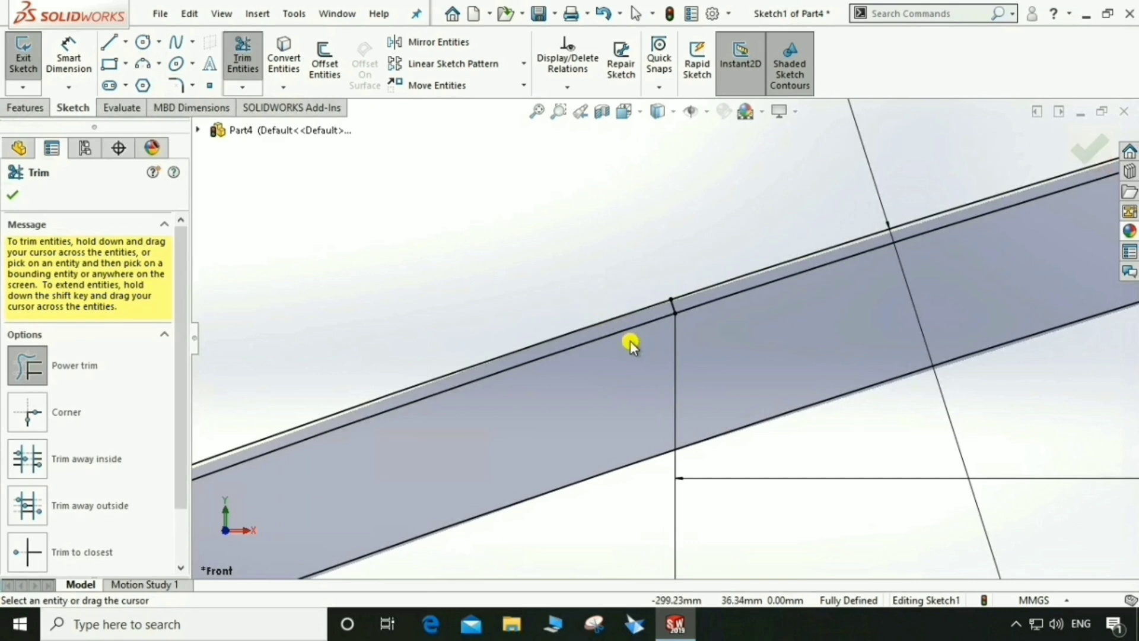
pyautogui.moveTo(628, 330); pyautogui.dragTo(640, 325)
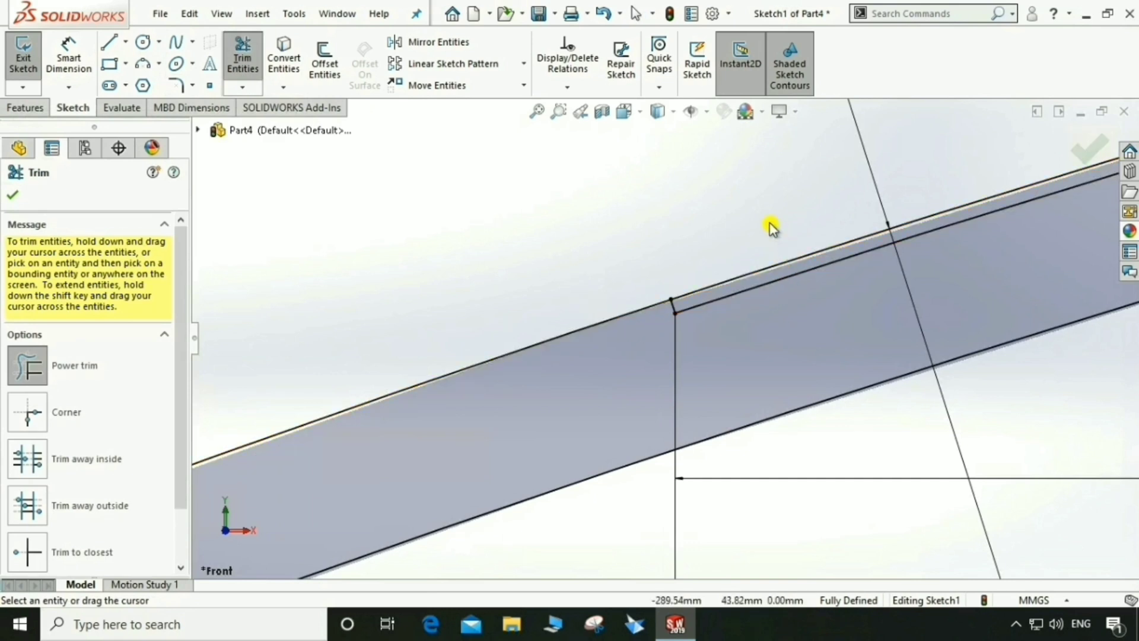
pyautogui.click(770, 270)
pyautogui.scroll(4, 401, 352)
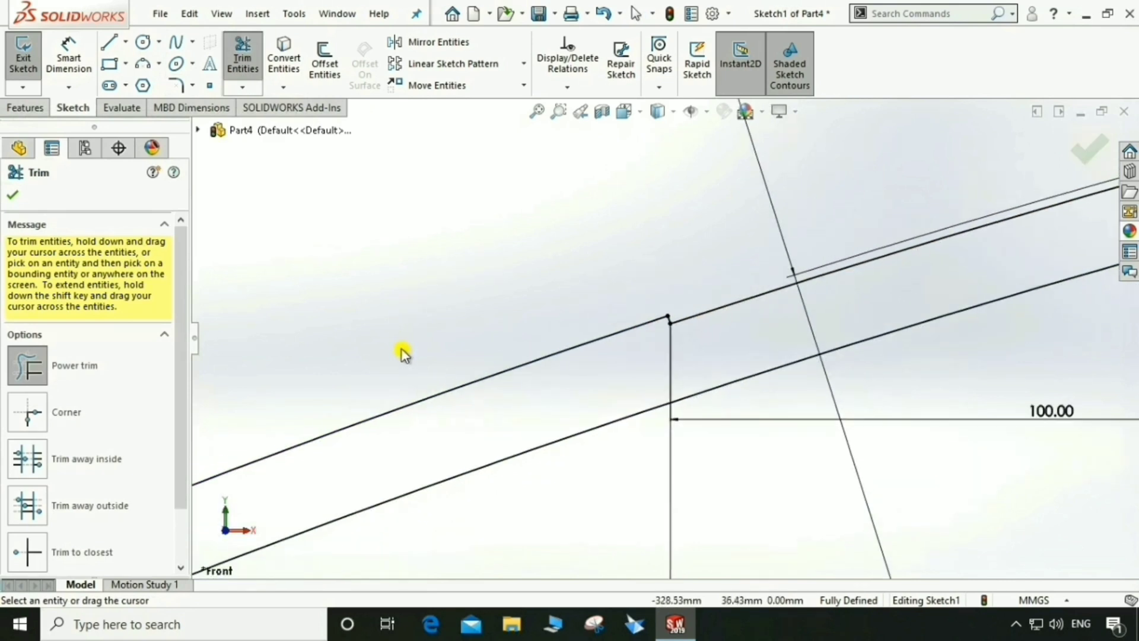
# Power trim the lower offset arc segment on the inner side of the middle short line.
pyautogui.scroll(3, 401, 352)
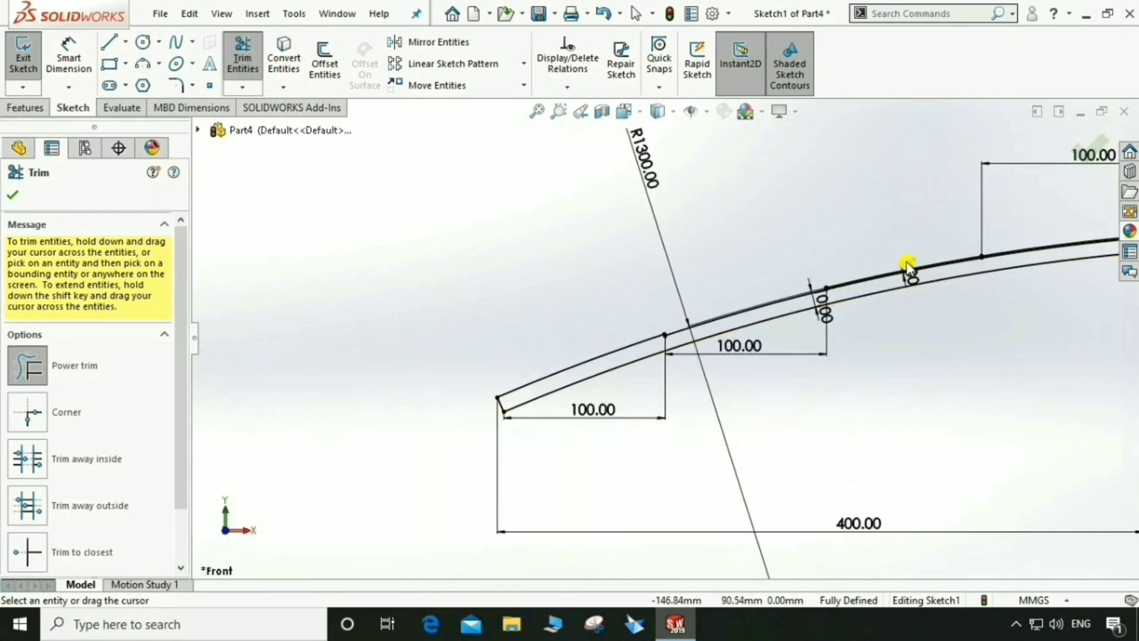
pyautogui.scroll(-6, 804, 311)
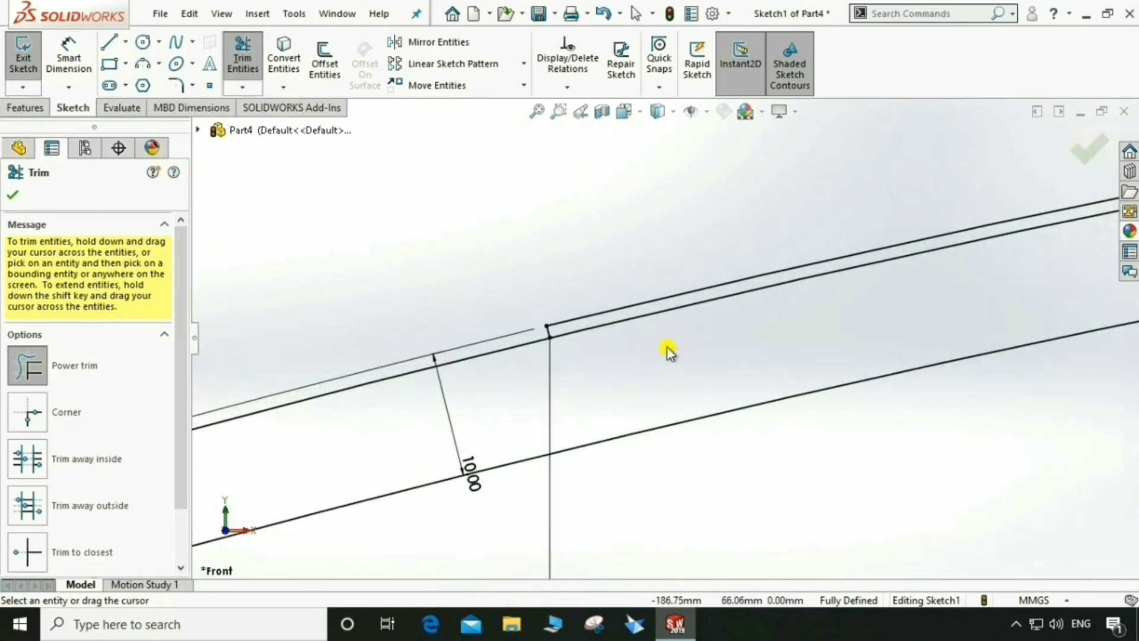
pyautogui.scroll(-2, 673, 321)
pyautogui.click(690, 309)
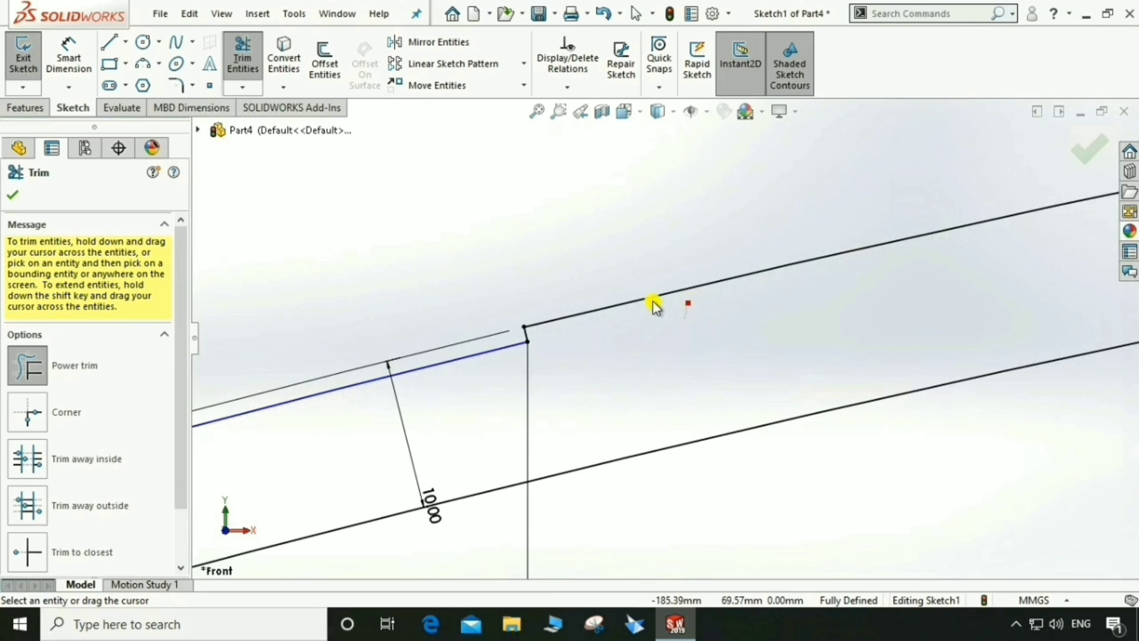
# Power trim the upper arc segment between the innermost short line and the vertical centerline.
pyautogui.scroll(3, 508, 259)
pyautogui.scroll(2, 510, 261)
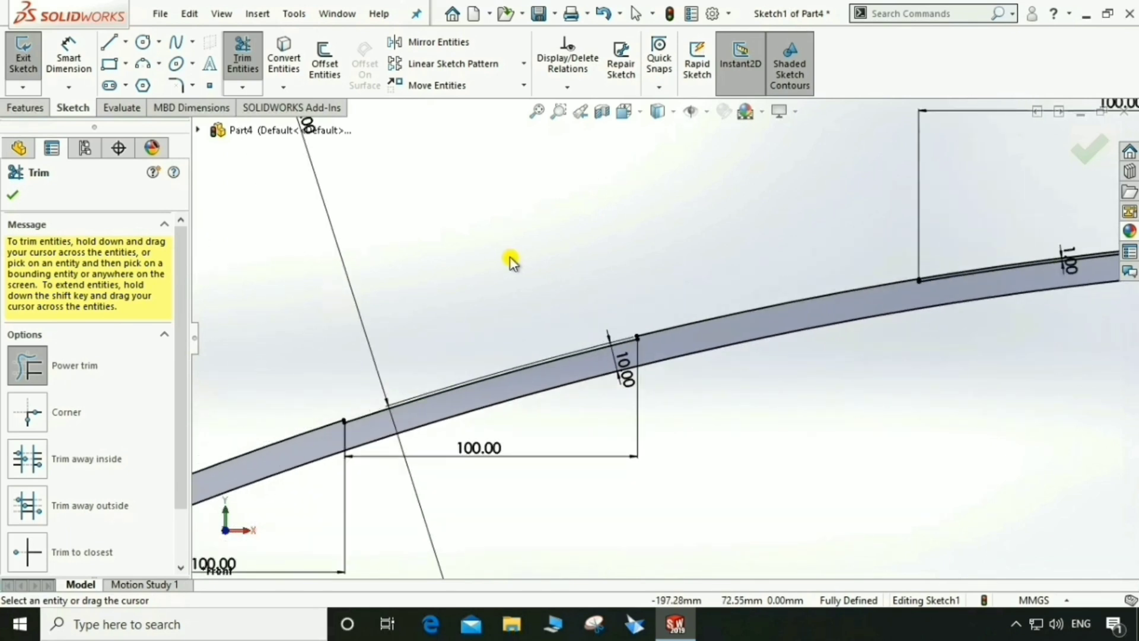
pyautogui.scroll(-3, 1002, 261)
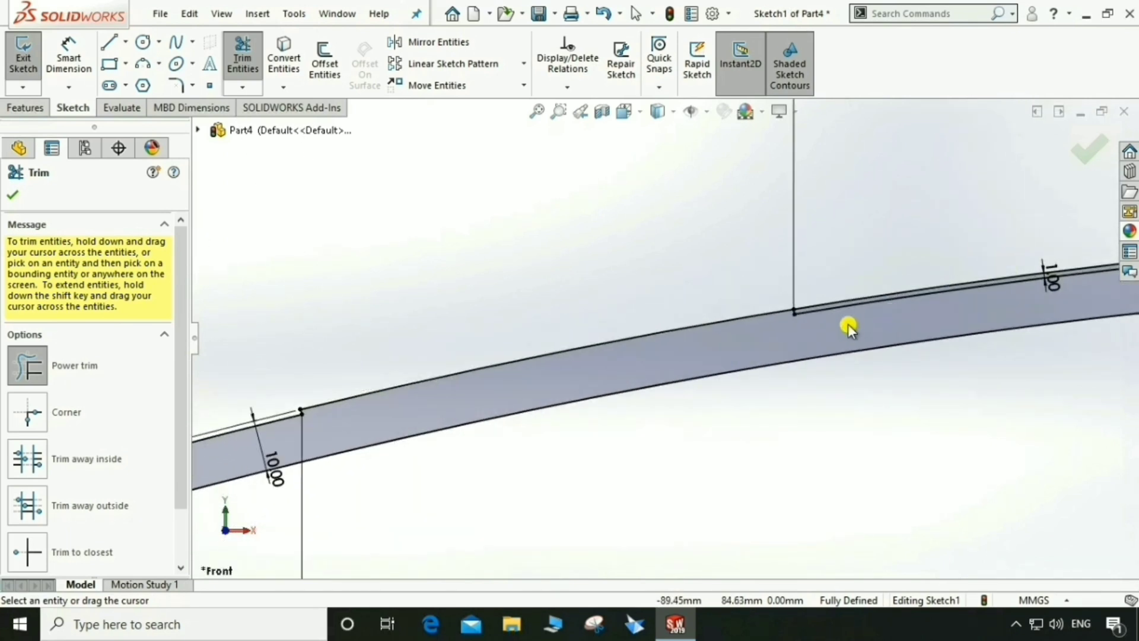
pyautogui.scroll(-3, 845, 319)
pyautogui.scroll(-2, 718, 285)
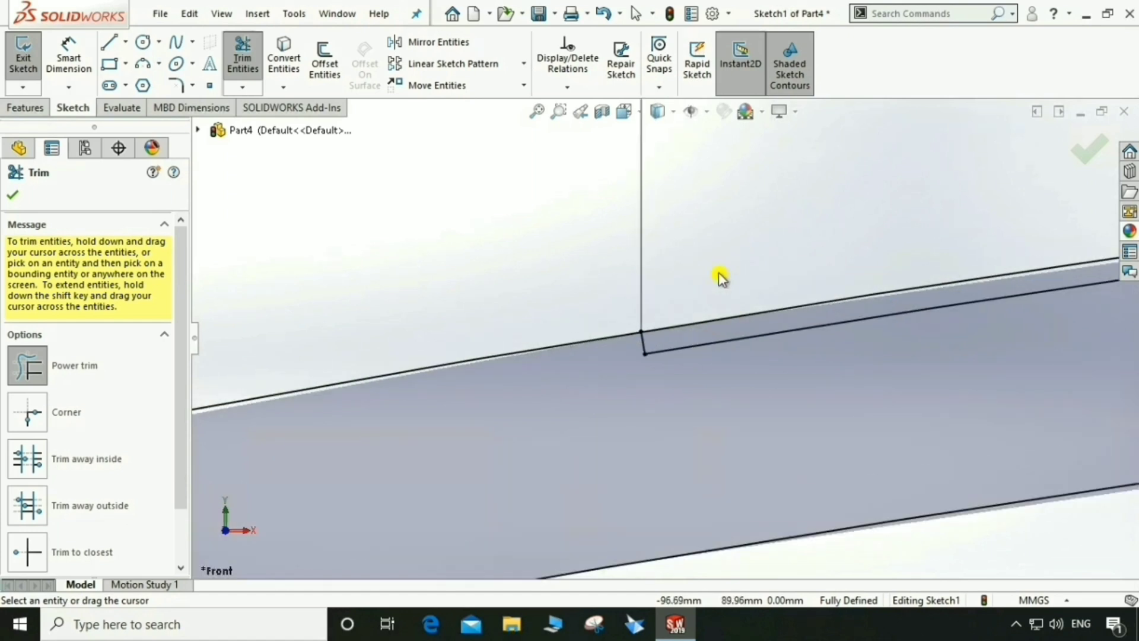
pyautogui.moveTo(715, 328); pyautogui.dragTo(722, 290)
# Power trim the end line's stub above the offset arc and the arc's short overhang past the vertical centerline.
pyautogui.scroll(3, 721, 286)
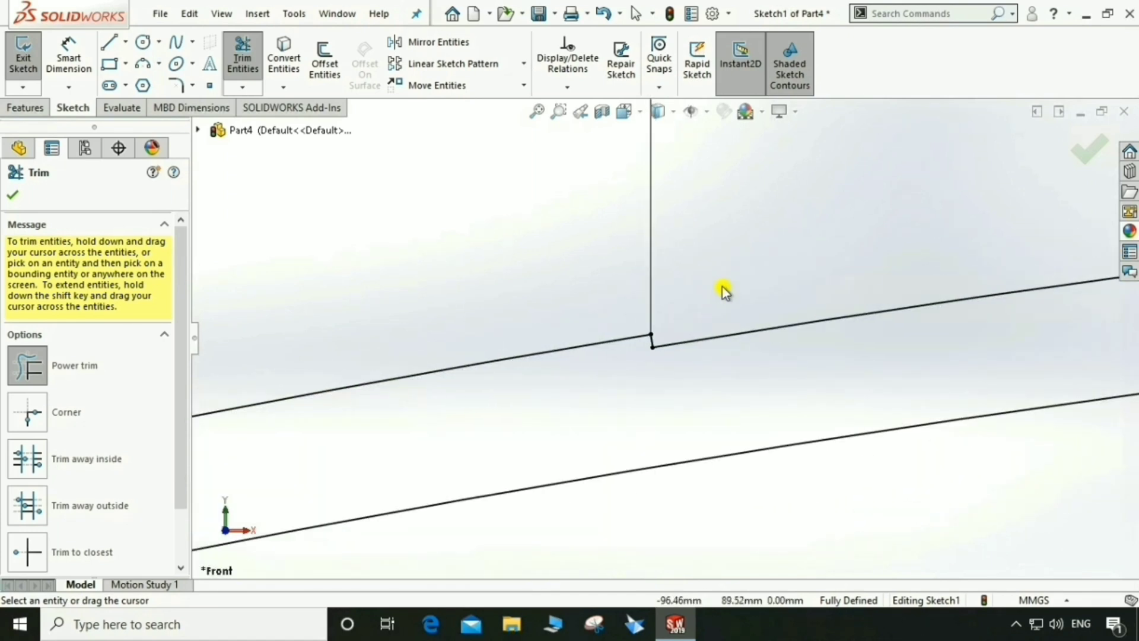
pyautogui.scroll(2, 721, 287)
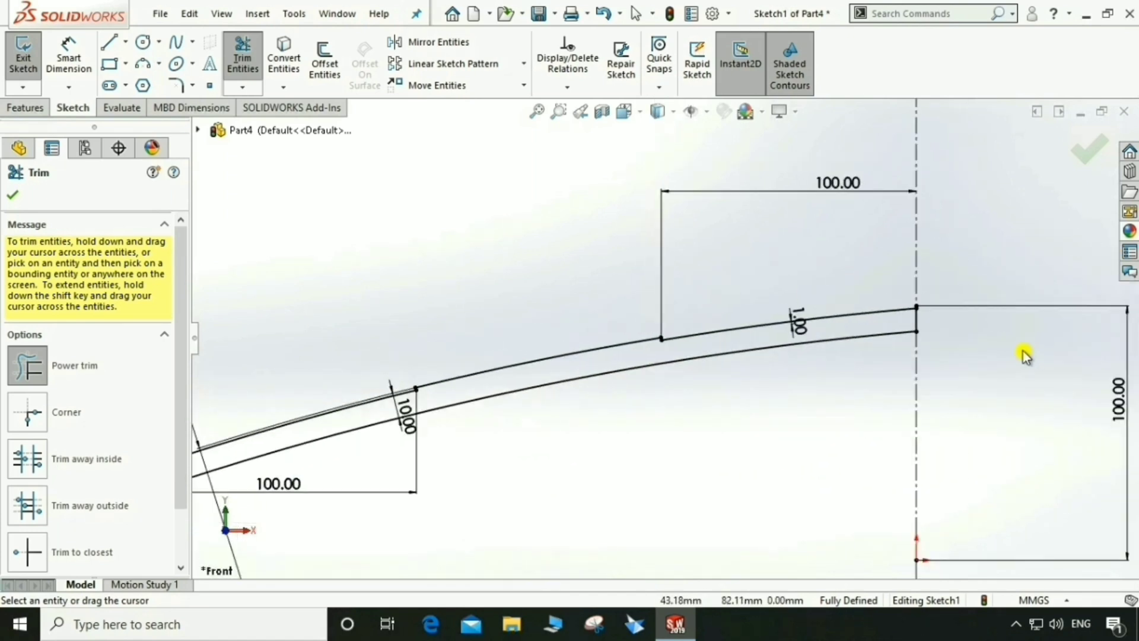
pyautogui.scroll(-4, 896, 313)
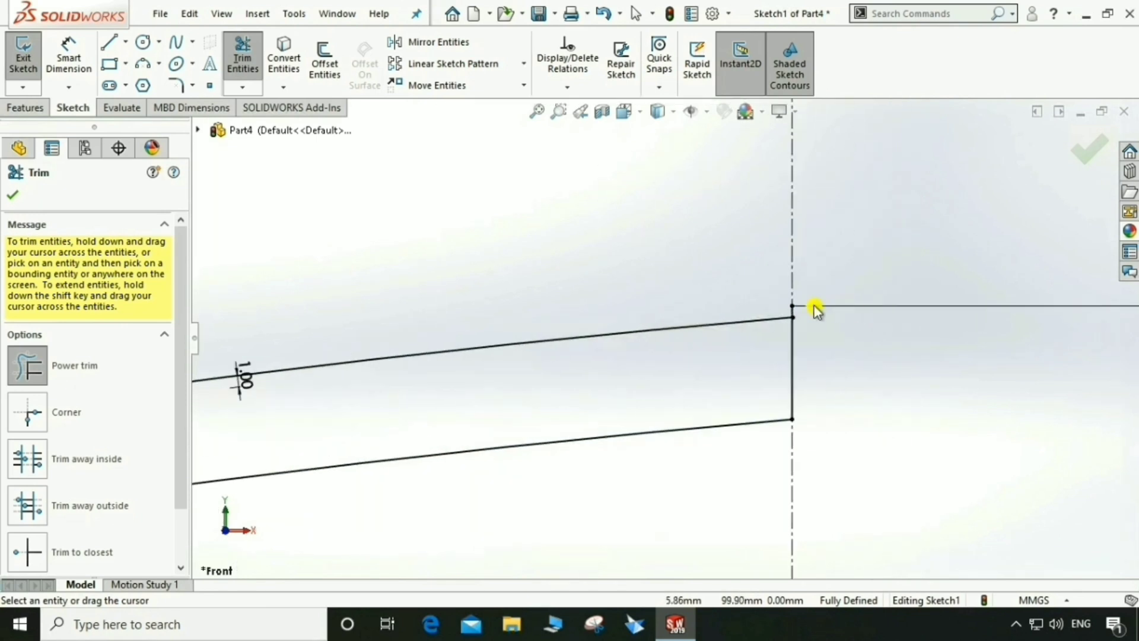
pyautogui.scroll(-3, 784, 312)
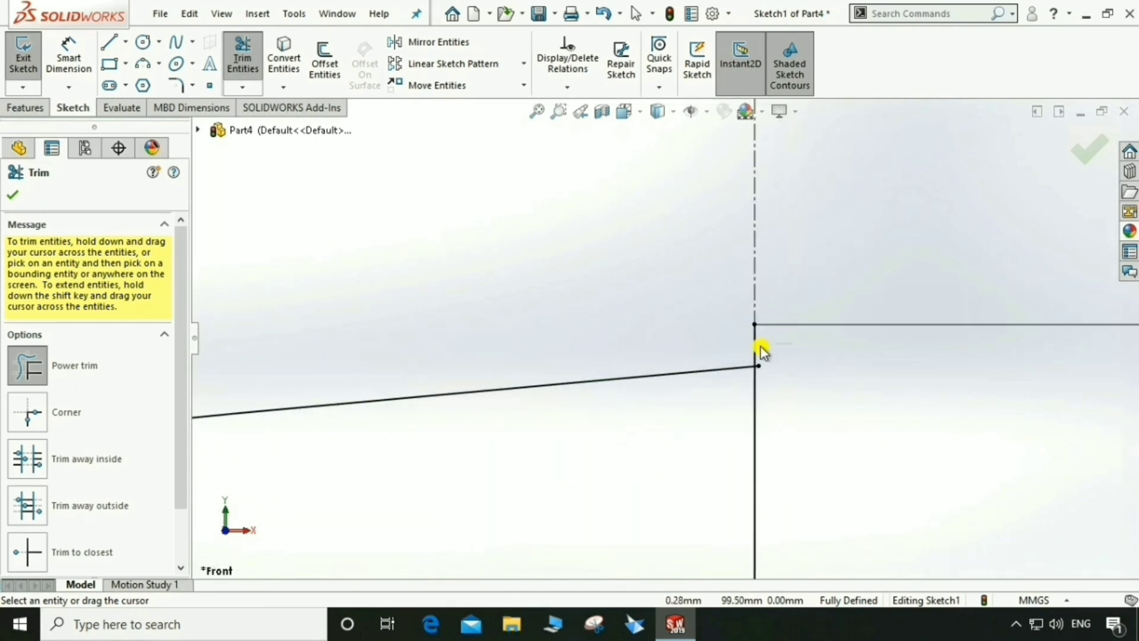
pyautogui.moveTo(747, 354); pyautogui.dragTo(765, 386)
pyautogui.scroll(-6, 743, 376)
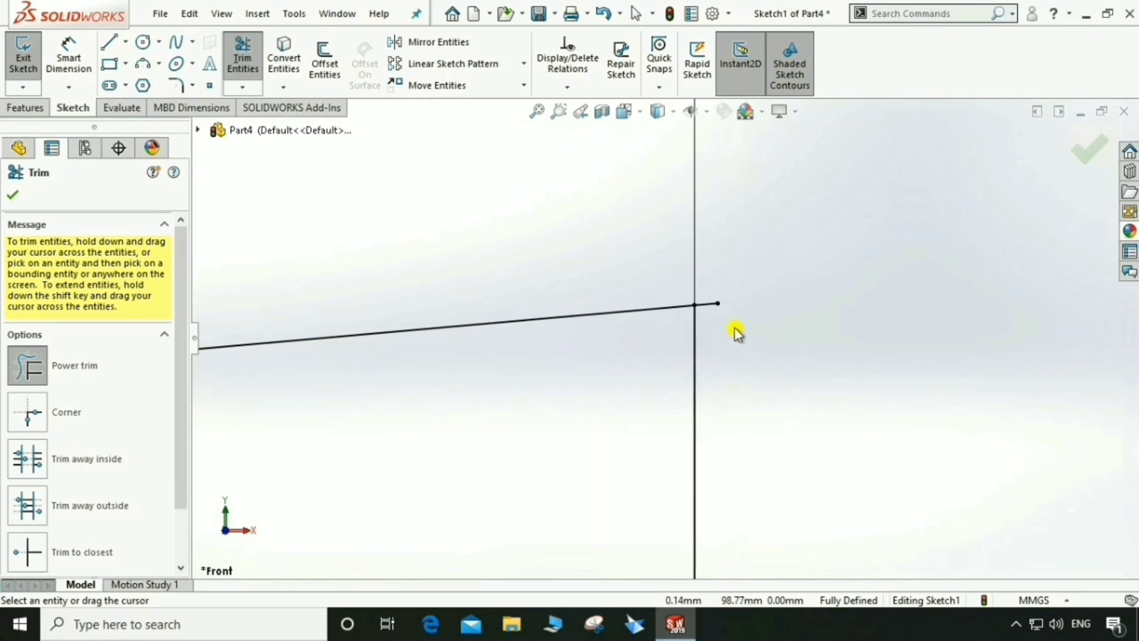
pyautogui.moveTo(693, 291); pyautogui.dragTo(826, 272)
pyautogui.hotkey('ctrl', 'Down')
pyautogui.hotkey('ctrl', 'Down')
pyautogui.hotkey('ctrl', 'Down')
pyautogui.hotkey('ctrl', 'Down')
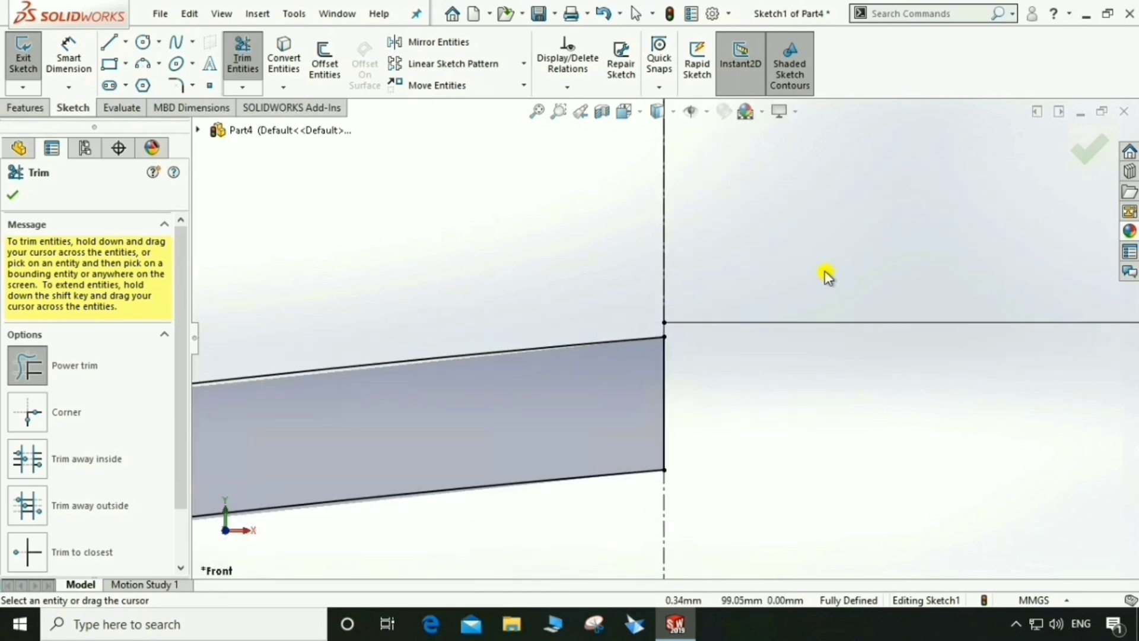
# Inspect the trimmed steps along the whole closed profile and finish trimming.
pyautogui.press('z')
pyautogui.press('z')
pyautogui.press('z')
pyautogui.press('z')
pyautogui.press('z')
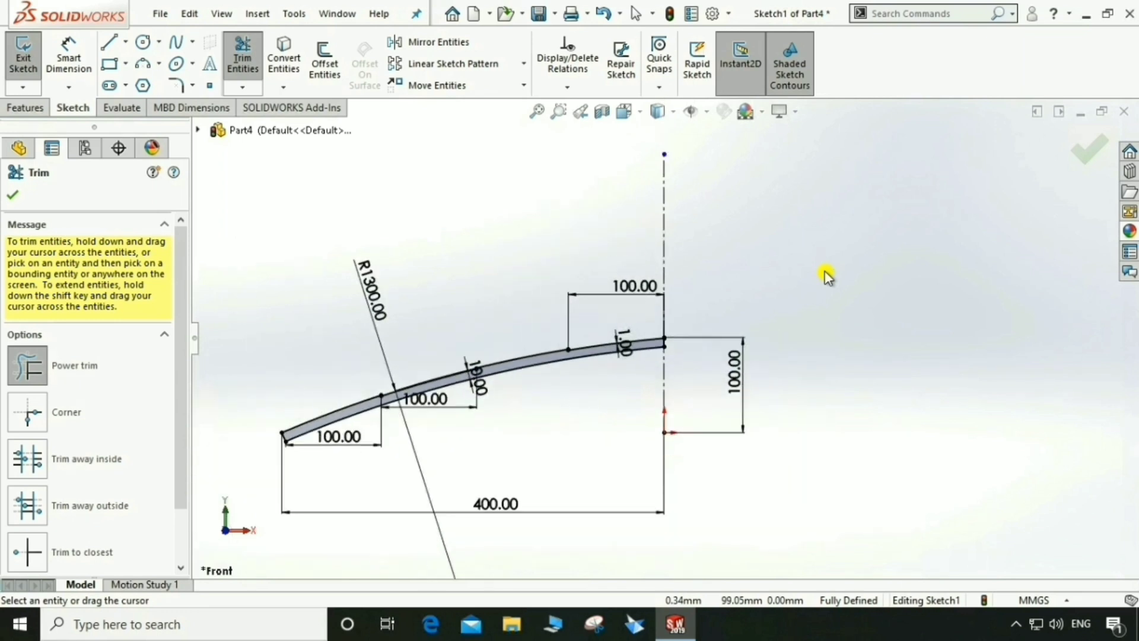
pyautogui.scroll(-5, 435, 371)
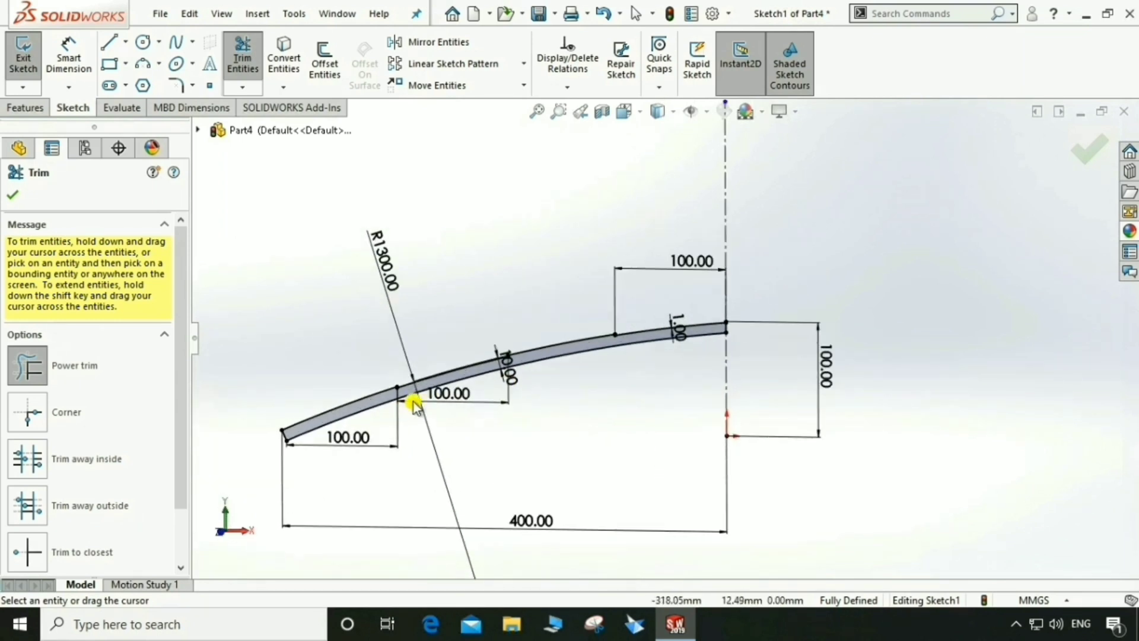
pyautogui.scroll(-3, 434, 371)
pyautogui.scroll(3, 469, 278)
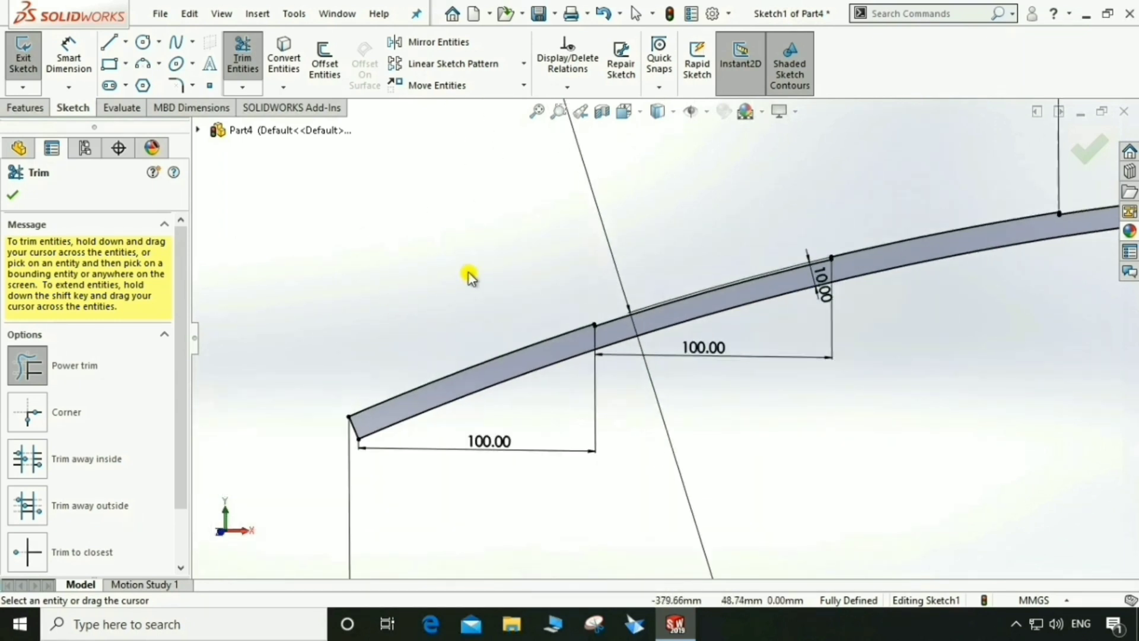
pyautogui.scroll(3, 652, 256)
pyautogui.moveTo(788, 247)
pyautogui.mouseDown(button='middle')
pyautogui.moveTo(720, 262)
pyautogui.moveTo(763, 287)
pyautogui.moveTo(741, 279)
pyautogui.mouseUp(button='middle')
pyautogui.click(13, 194)
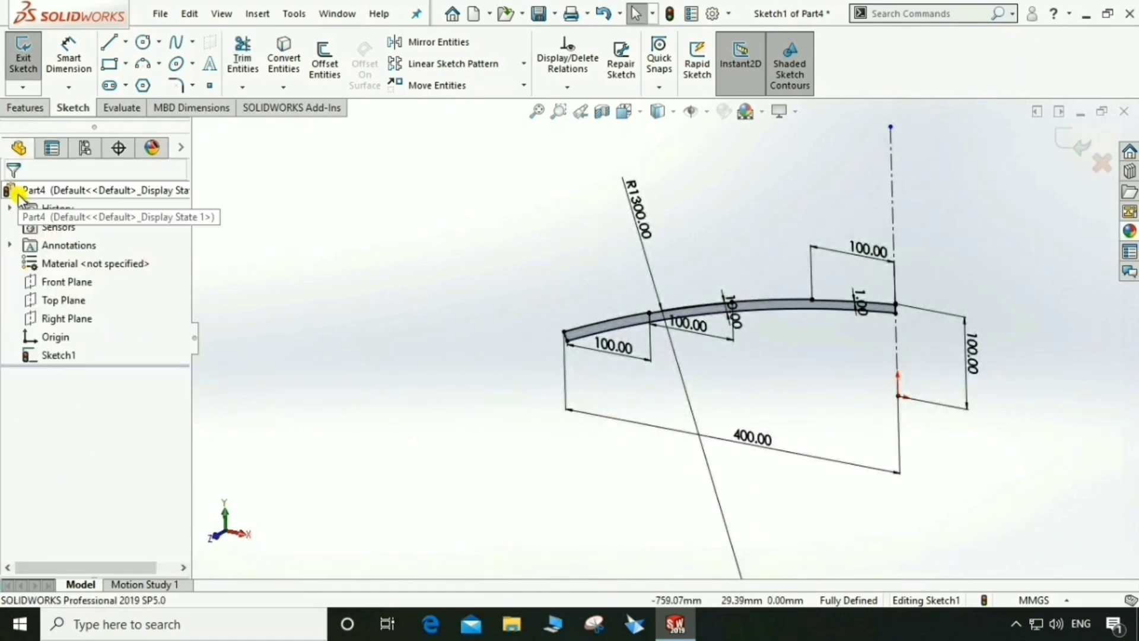
# Revolve the stepped profile 360 degrees about the vertical centerline.
pyautogui.click(31, 113)
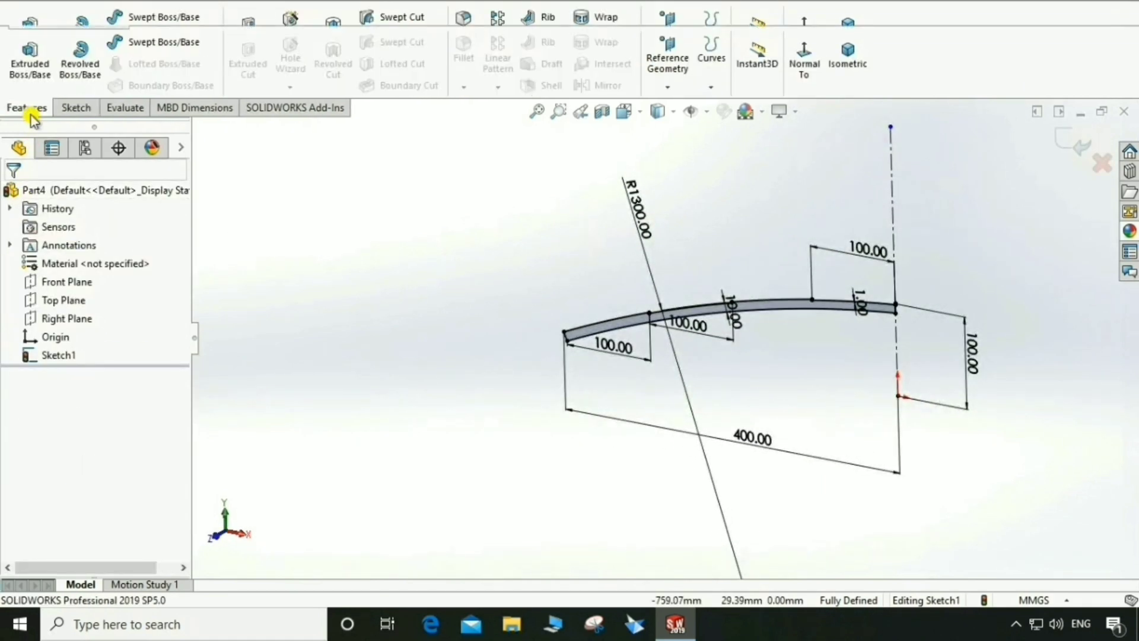
pyautogui.click(79, 59)
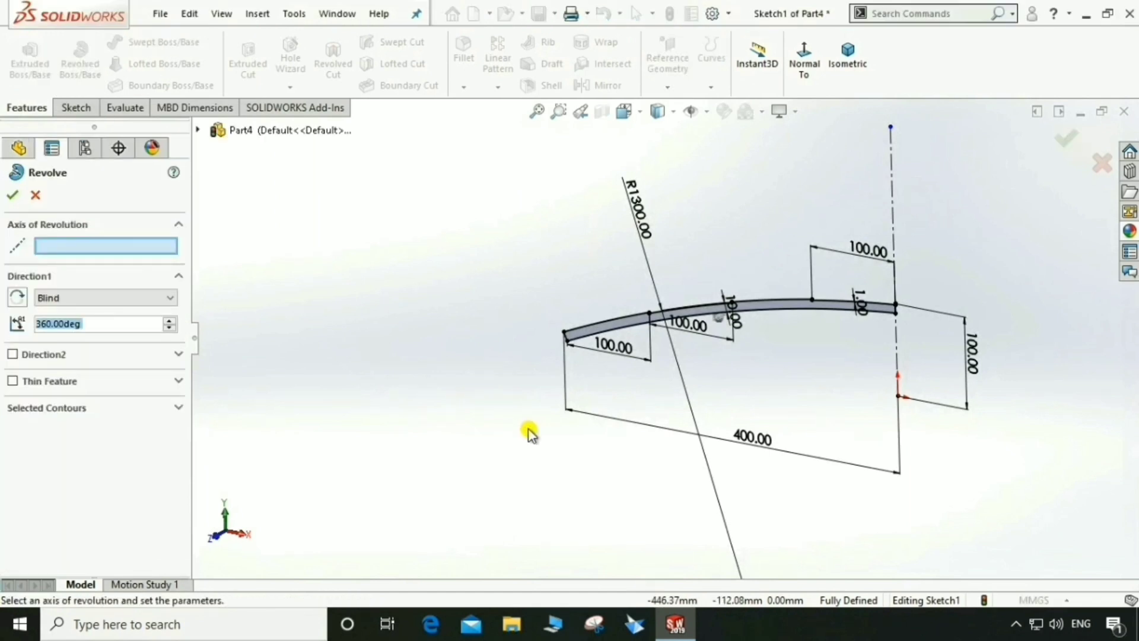
pyautogui.click(894, 344)
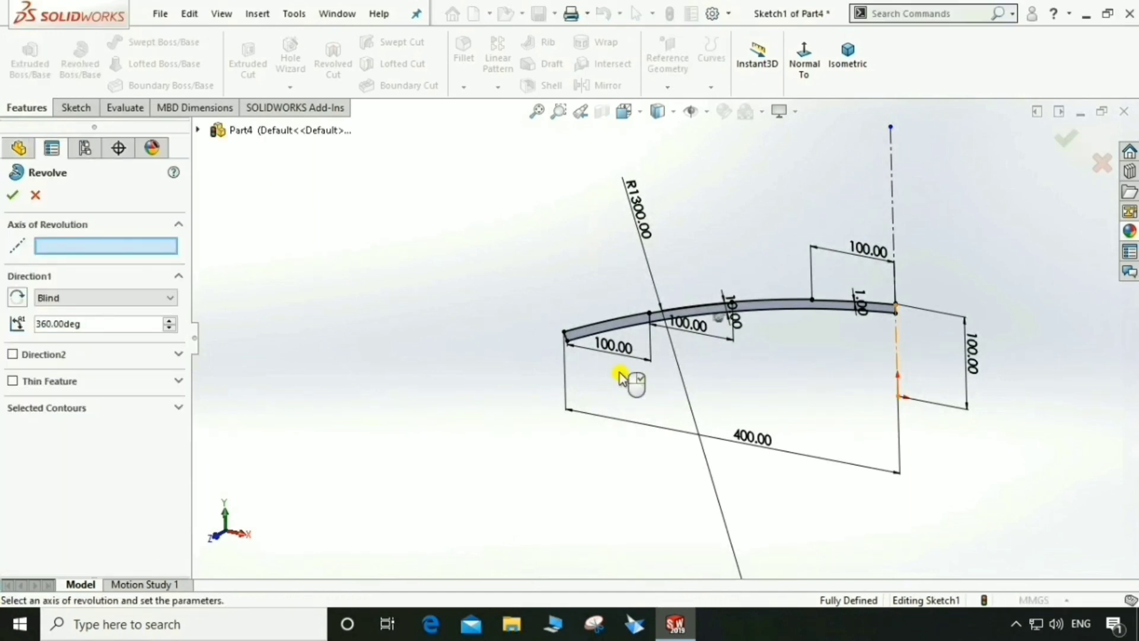
pyautogui.click(11, 197)
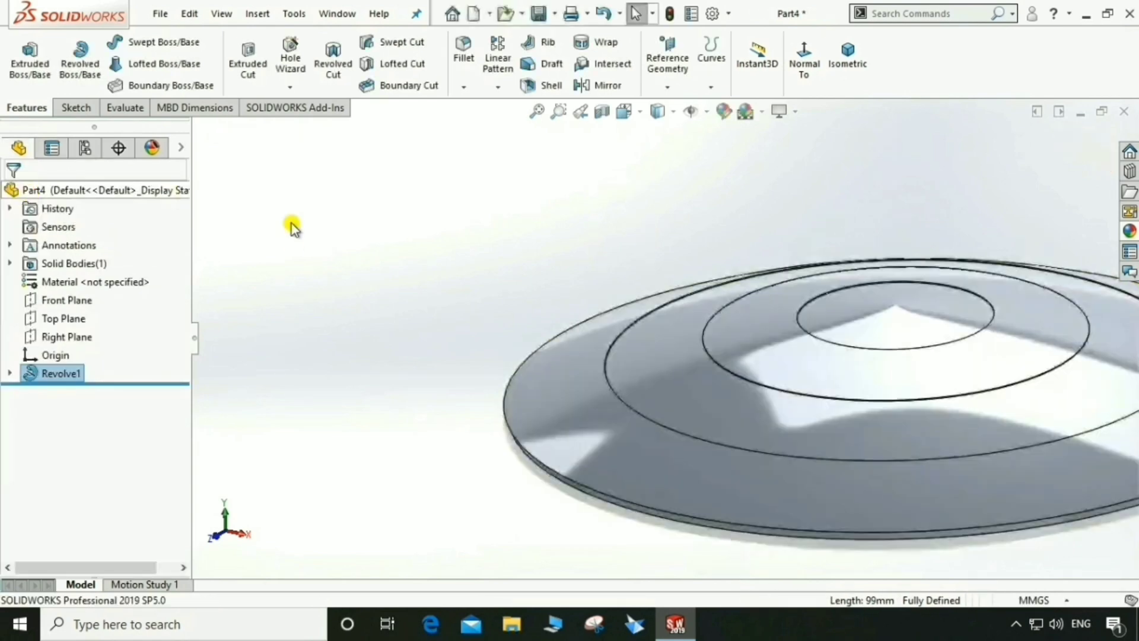
# Apply a red color to the outermost ring face and the ring face around the central disc.
pyautogui.scroll(4, 451, 265)
pyautogui.moveTo(462, 364); pyautogui.dragTo(1051, 336, button='middle')
pyautogui.moveTo(876, 353)
pyautogui.mouseDown(button='middle')
pyautogui.moveTo(810, 361)
pyautogui.moveTo(828, 389)
pyautogui.moveTo(796, 409)
pyautogui.mouseUp(button='middle')
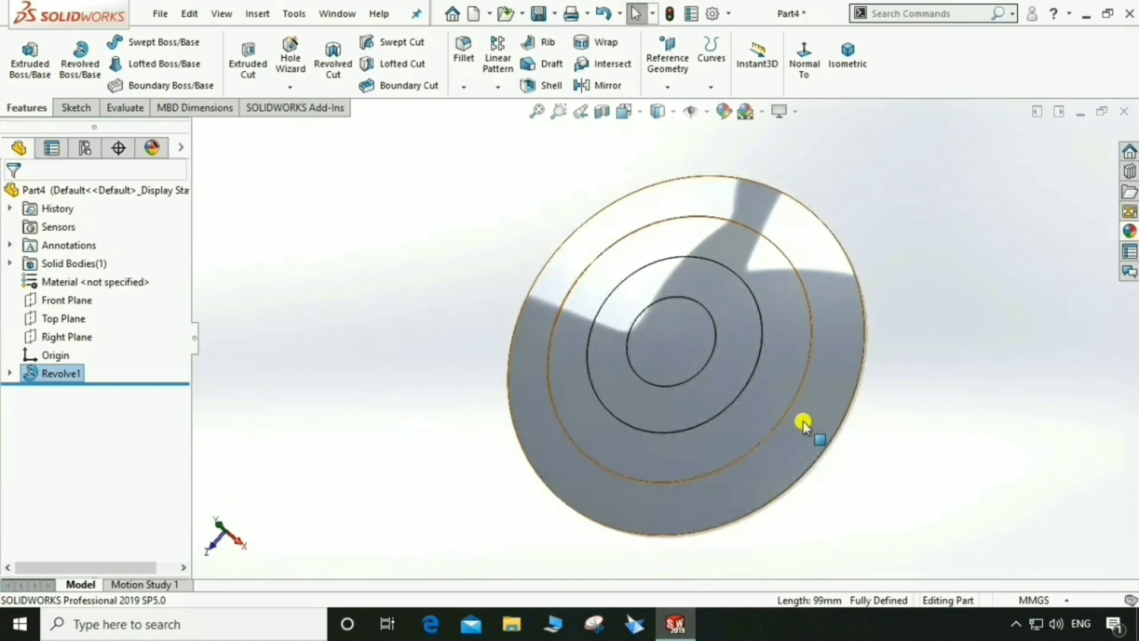
pyautogui.click(803, 425)
pyautogui.click(718, 399)
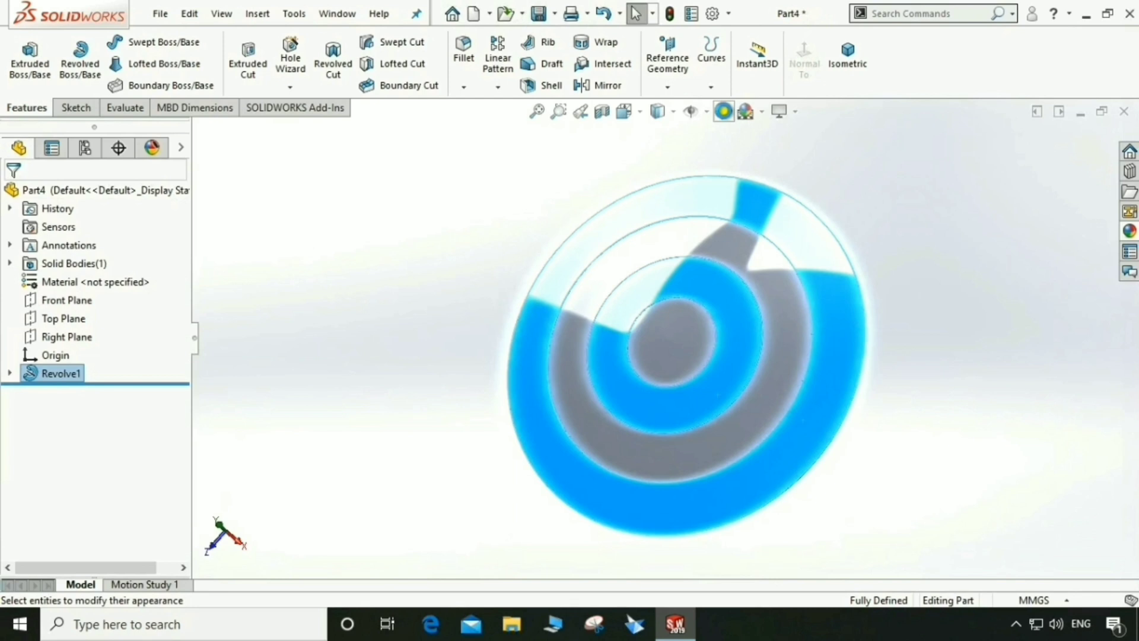
pyautogui.click(724, 113)
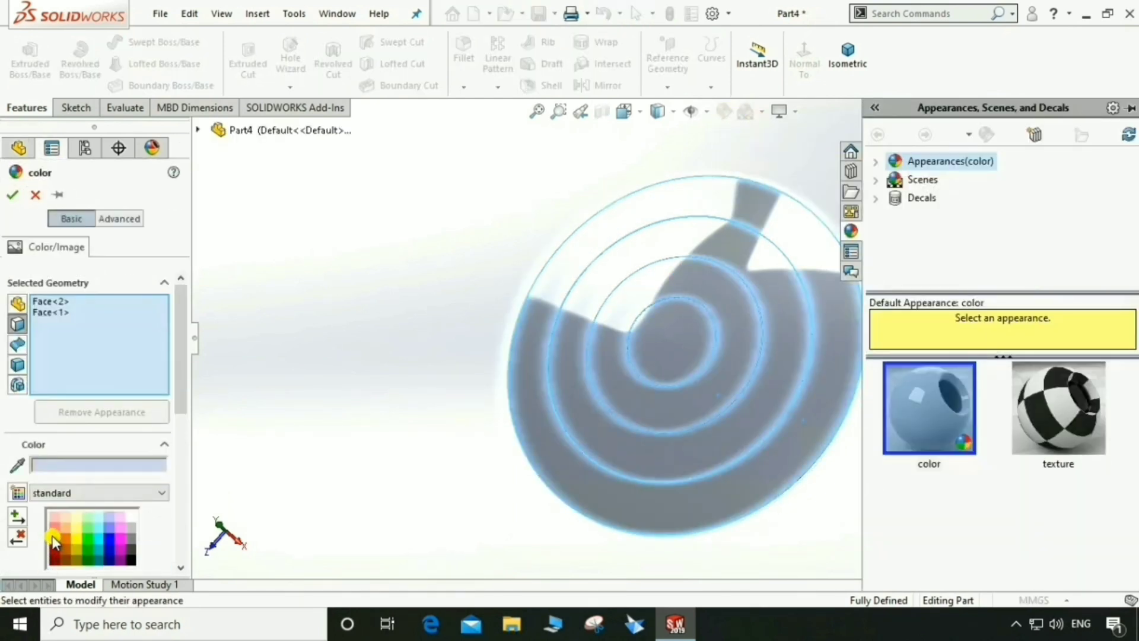
pyautogui.click(52, 535)
pyautogui.click(13, 195)
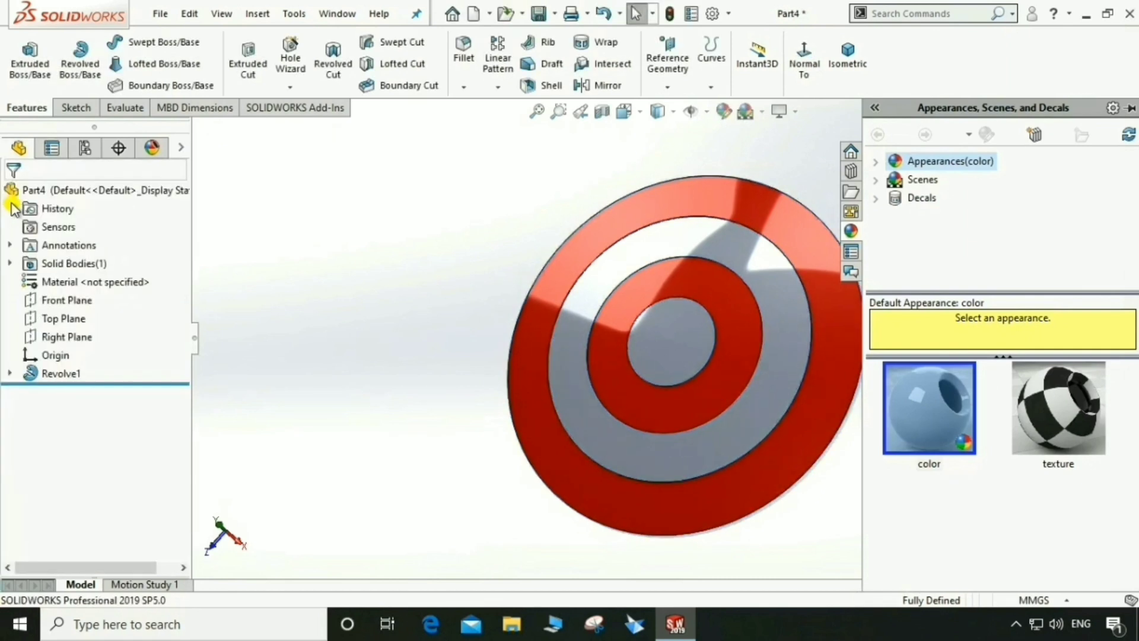
pyautogui.click(356, 239)
# Create a reference plane offset 120 mm above the Top Plane.
pyautogui.moveTo(669, 334); pyautogui.dragTo(623, 276, button='middle')
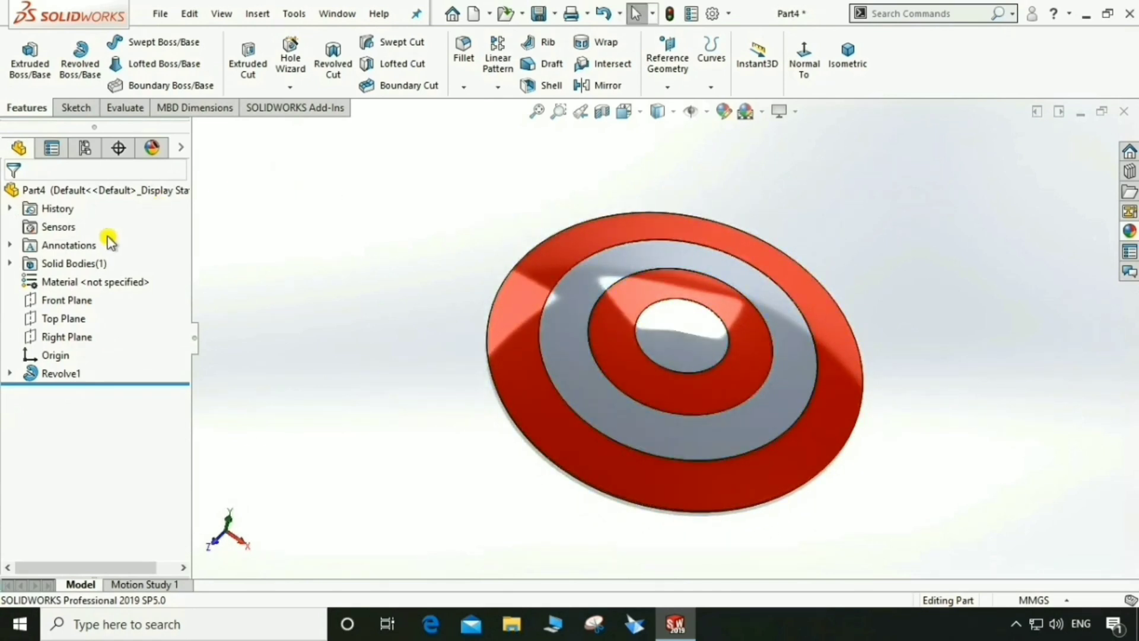
pyautogui.click(64, 321)
pyautogui.moveTo(538, 310); pyautogui.dragTo(525, 220, button='middle')
pyautogui.click(654, 84)
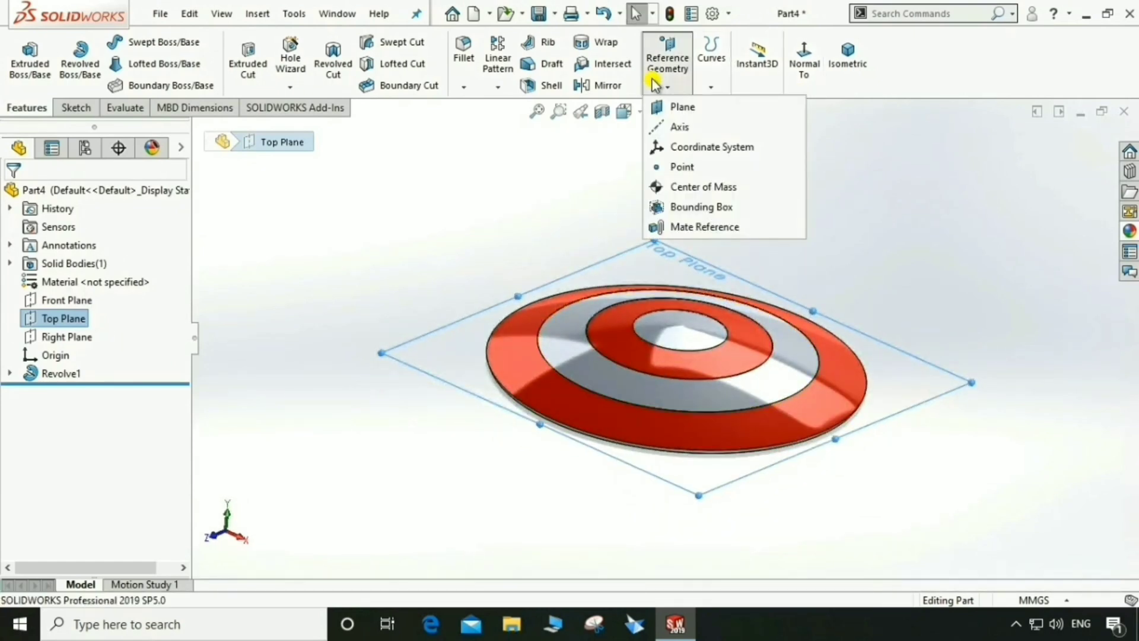
pyautogui.click(678, 107)
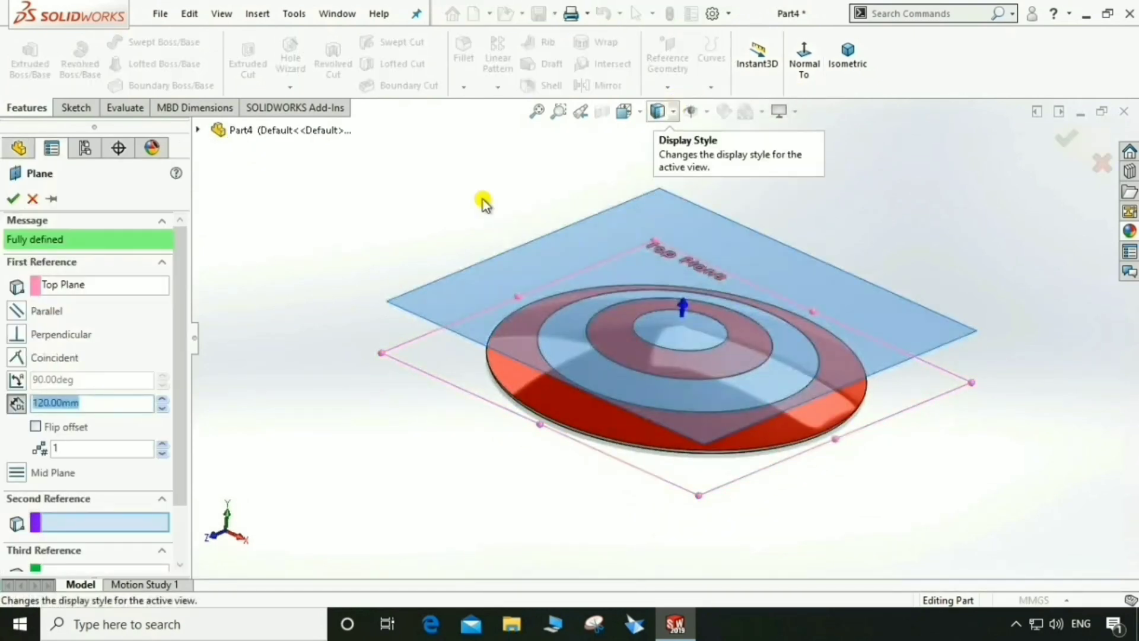
pyautogui.click(12, 198)
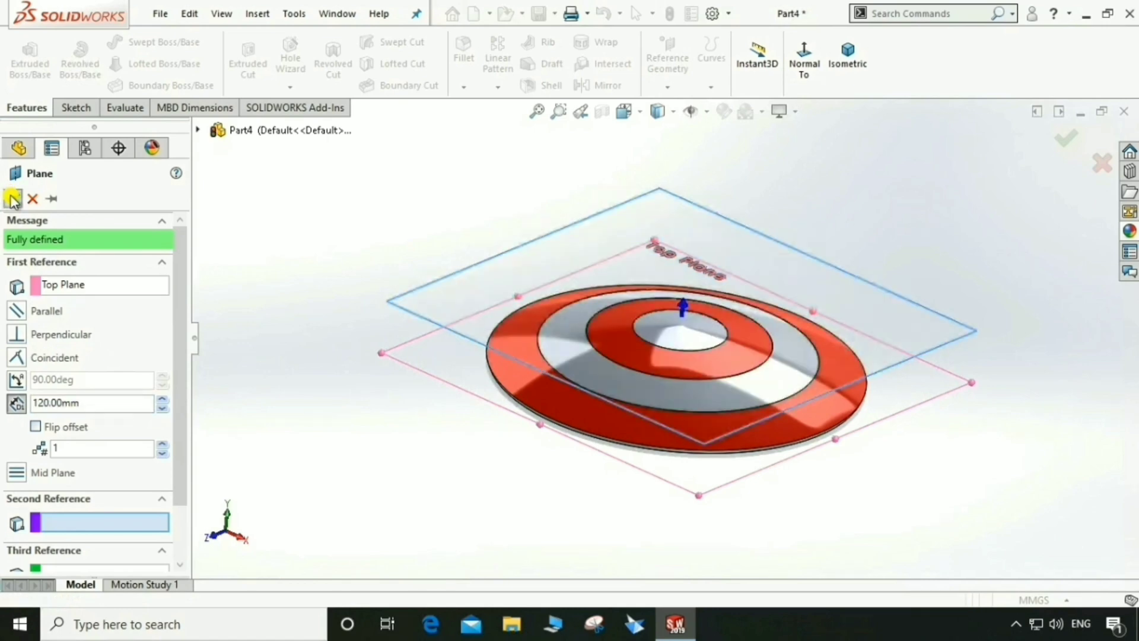
# Start a sketch on the new offset plane and view it face-on.
pyautogui.moveTo(692, 273); pyautogui.dragTo(828, 304, button='middle')
pyautogui.click(804, 60)
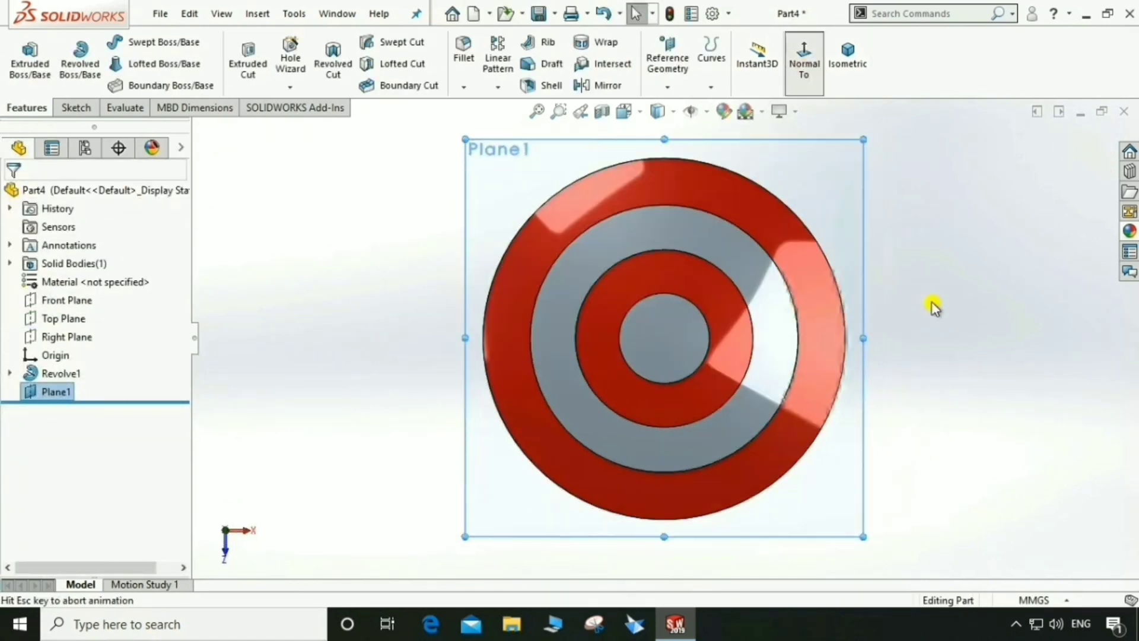
pyautogui.click(69, 108)
pyautogui.click(22, 55)
pyautogui.click(818, 291)
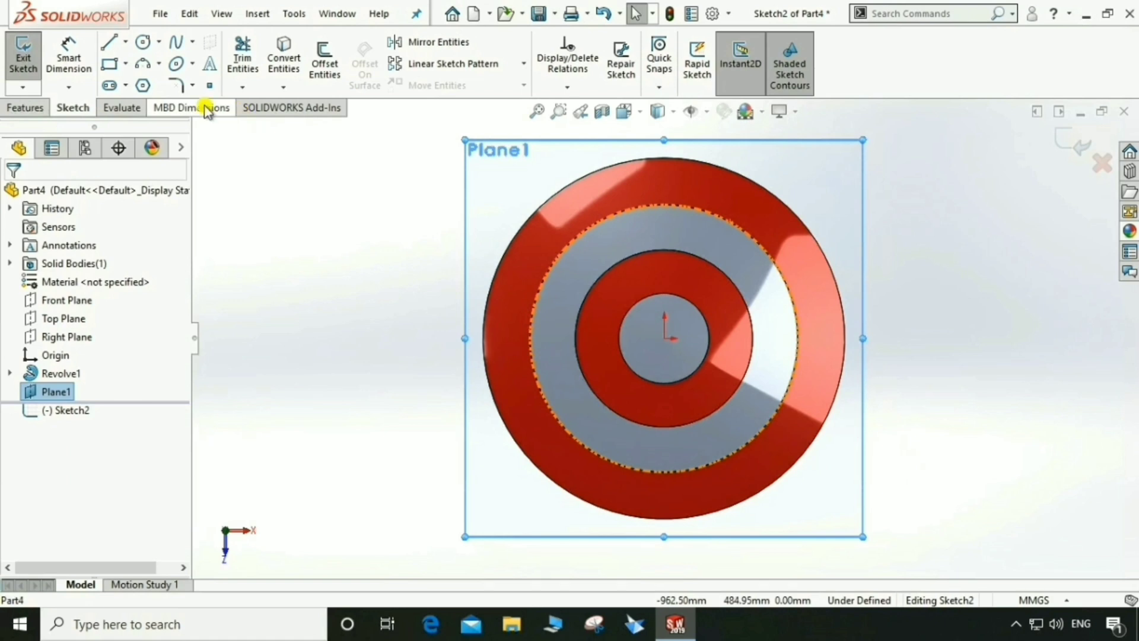
# Sketch a five-sided polygon centered on the origin with an inscribed circle of about 161.54 mm at 90°, its top vertex on the central disc's edge.
pyautogui.click(148, 89)
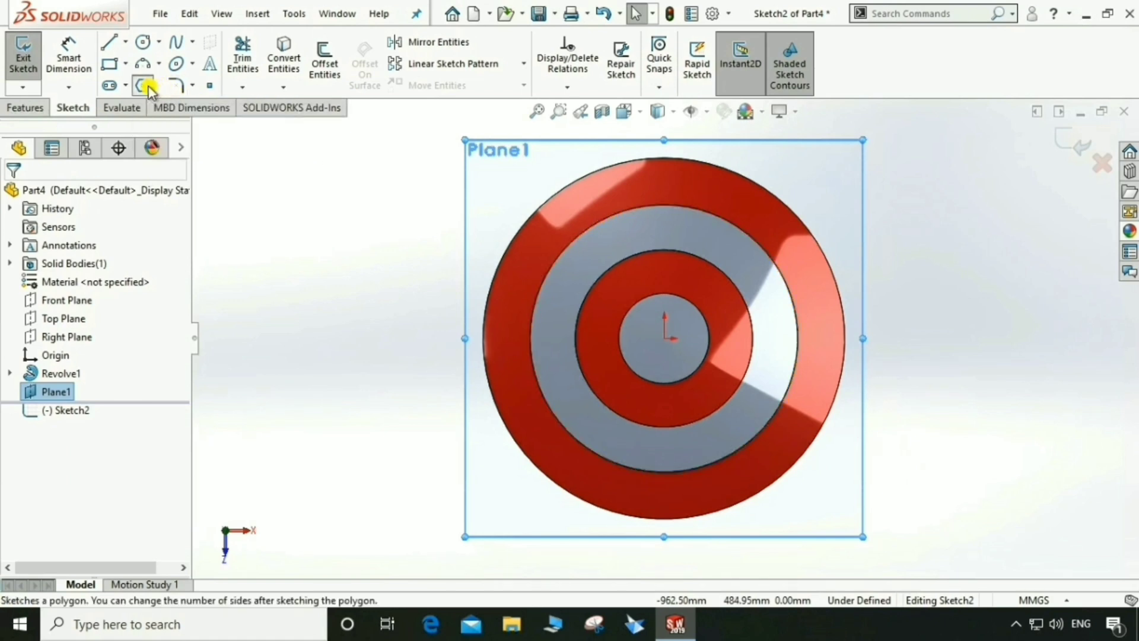
pyautogui.click(665, 339)
pyautogui.scroll(-2, 667, 307)
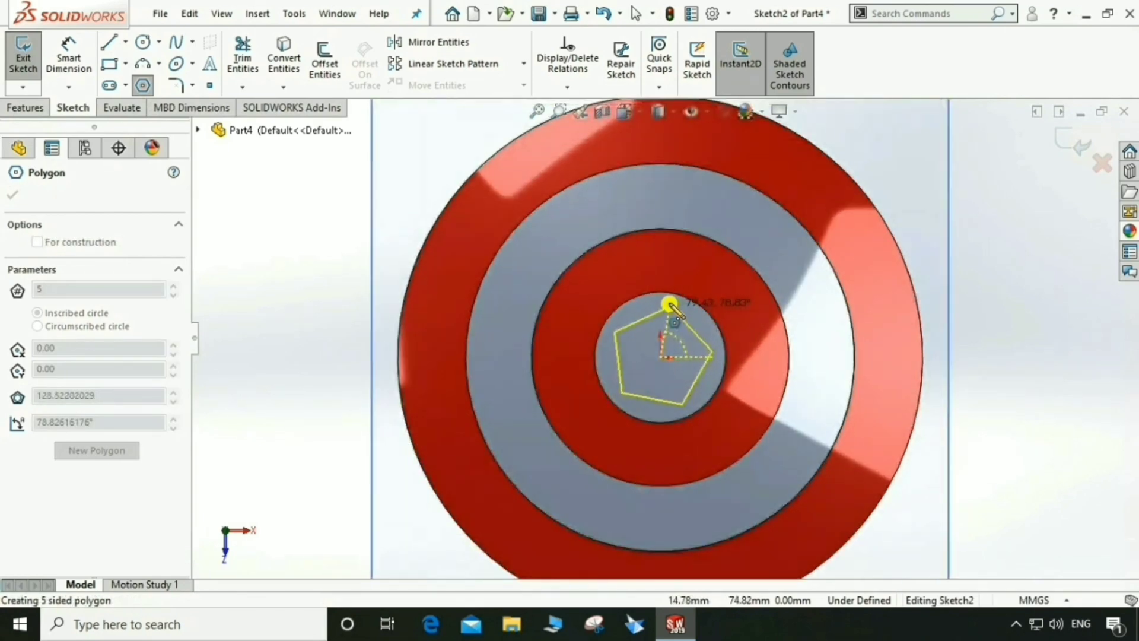
pyautogui.click(664, 294)
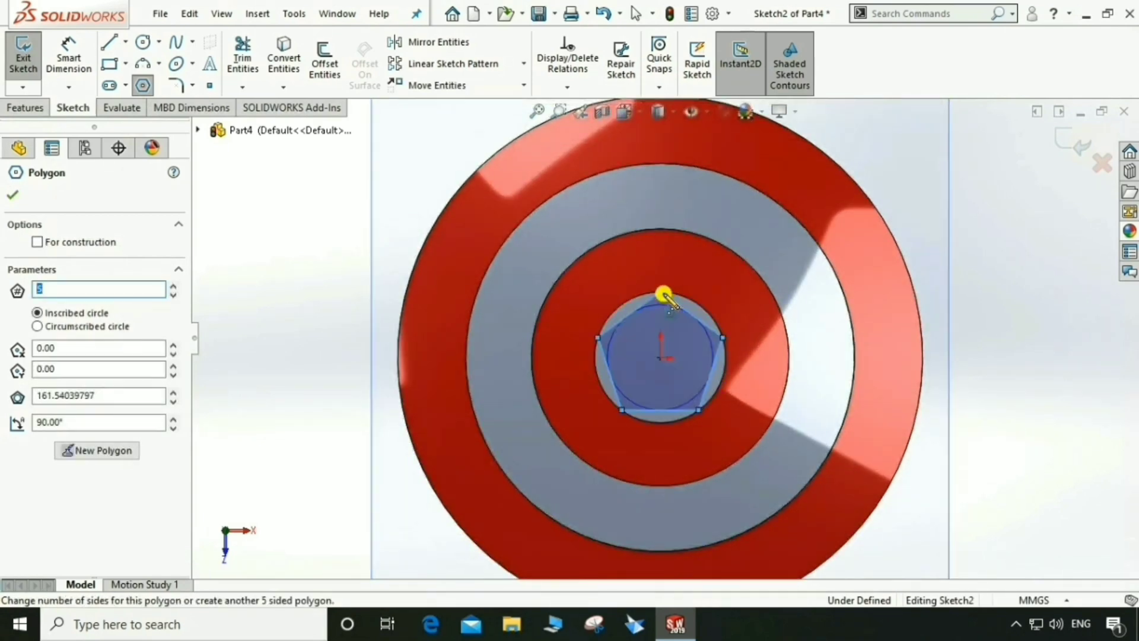
pyautogui.rightClick(665, 296)
pyautogui.click(700, 304)
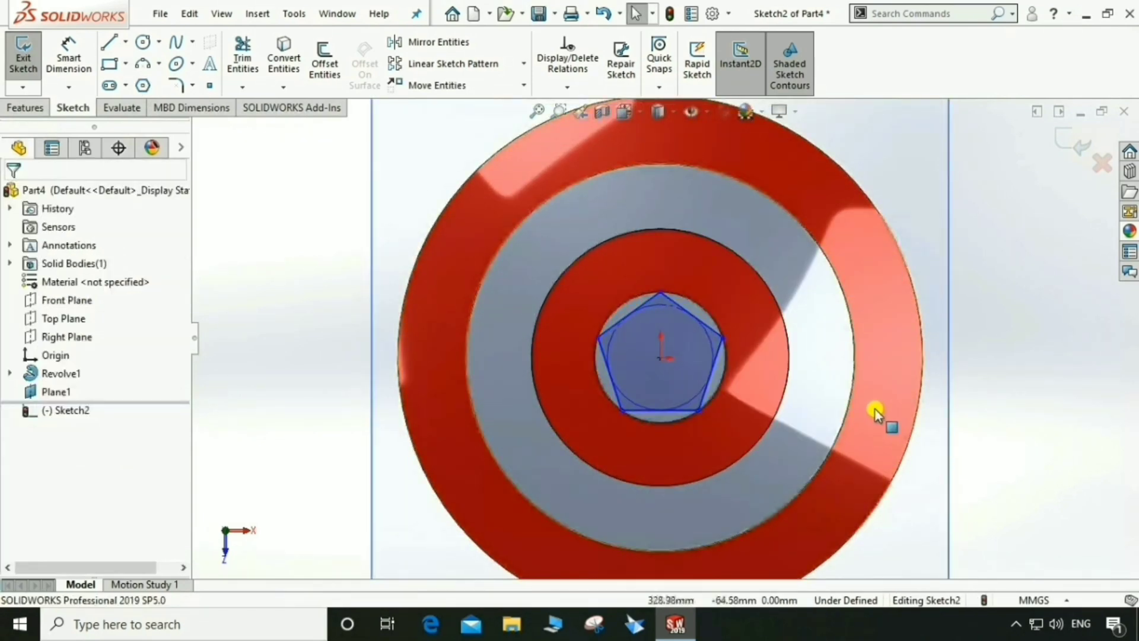
# Convert the whole pentagon and its inscribed circle to construction geometry.
pyautogui.scroll(-2, 875, 412)
pyautogui.moveTo(762, 198); pyautogui.dragTo(405, 422)
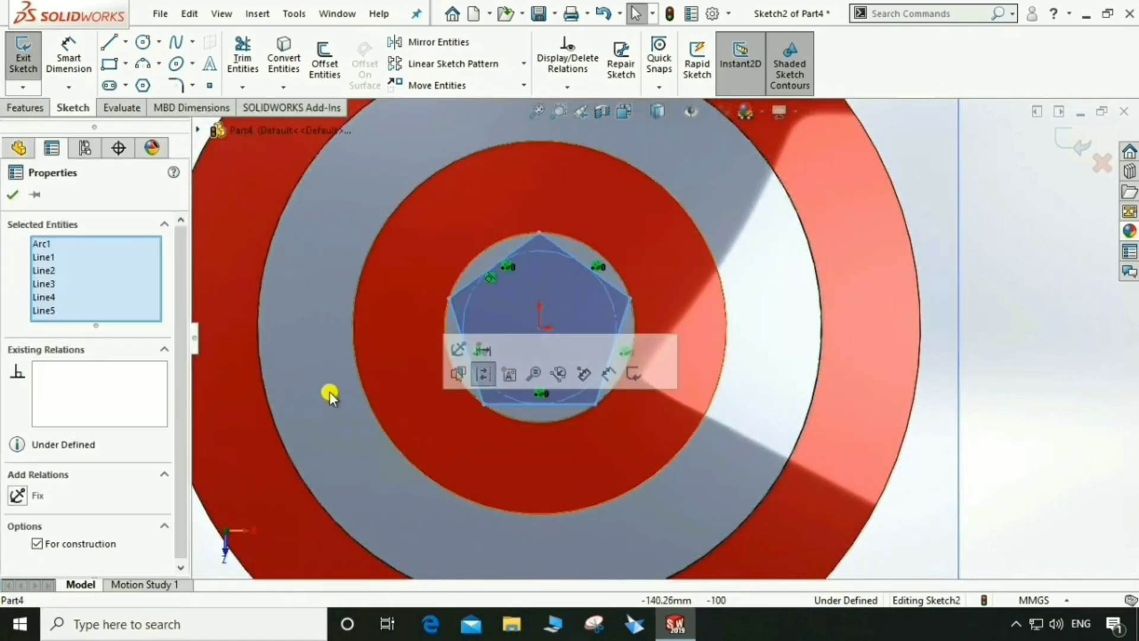
pyautogui.click(36, 543)
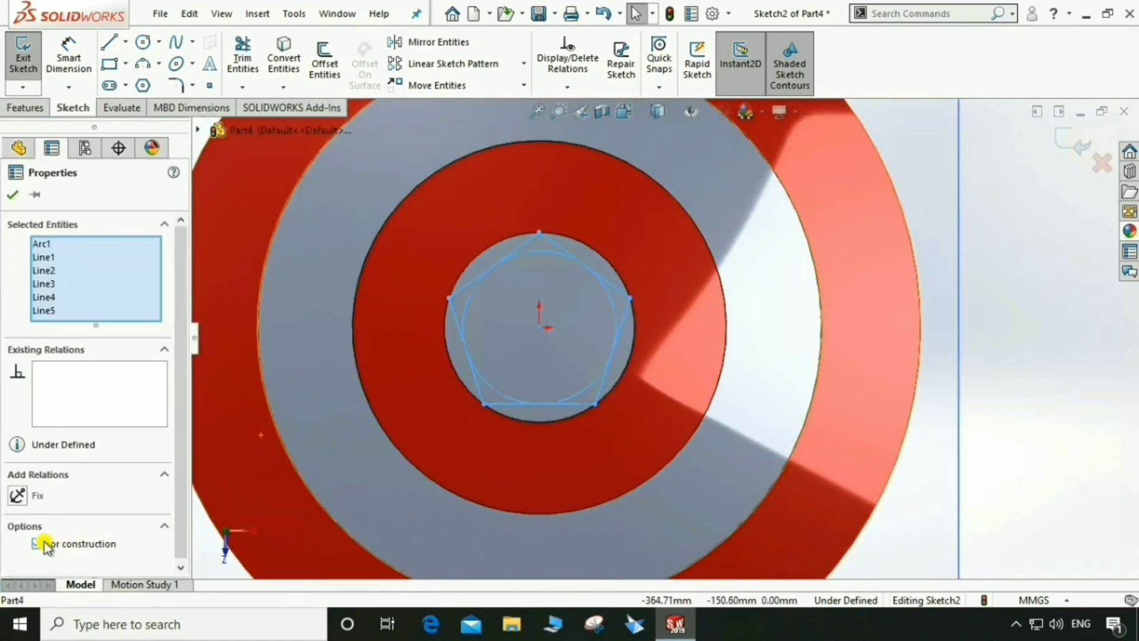
# Sketch a closed five-pointed star by connecting the pentagon's non-adjacent vertices with five straight lines.
pyautogui.click(111, 47)
pyautogui.scroll(-3, 544, 249)
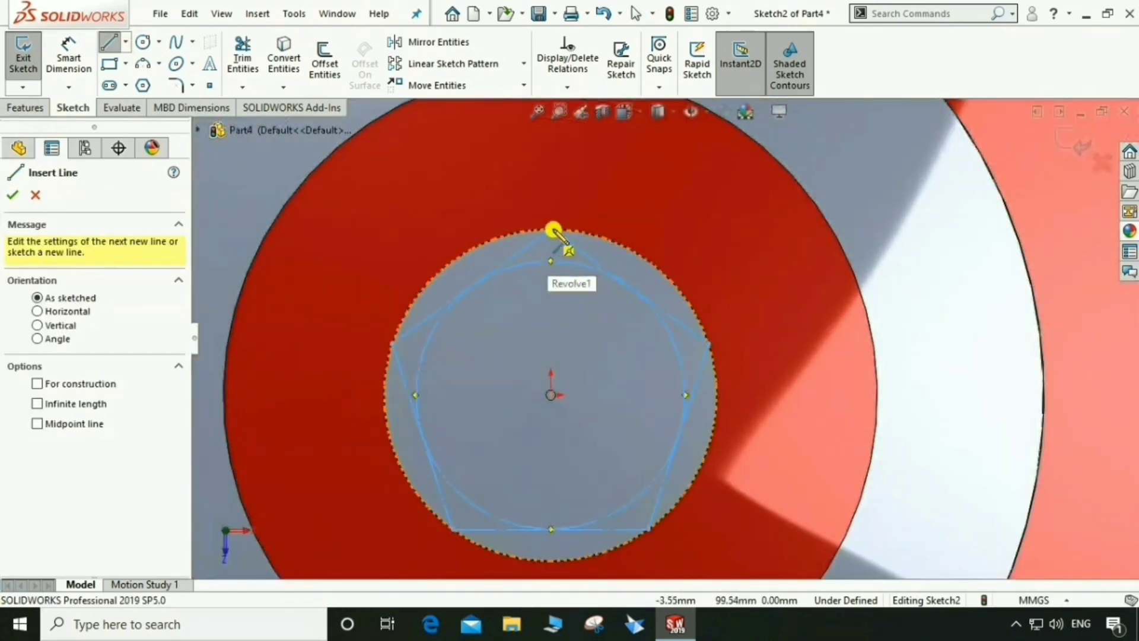
pyautogui.click(551, 229)
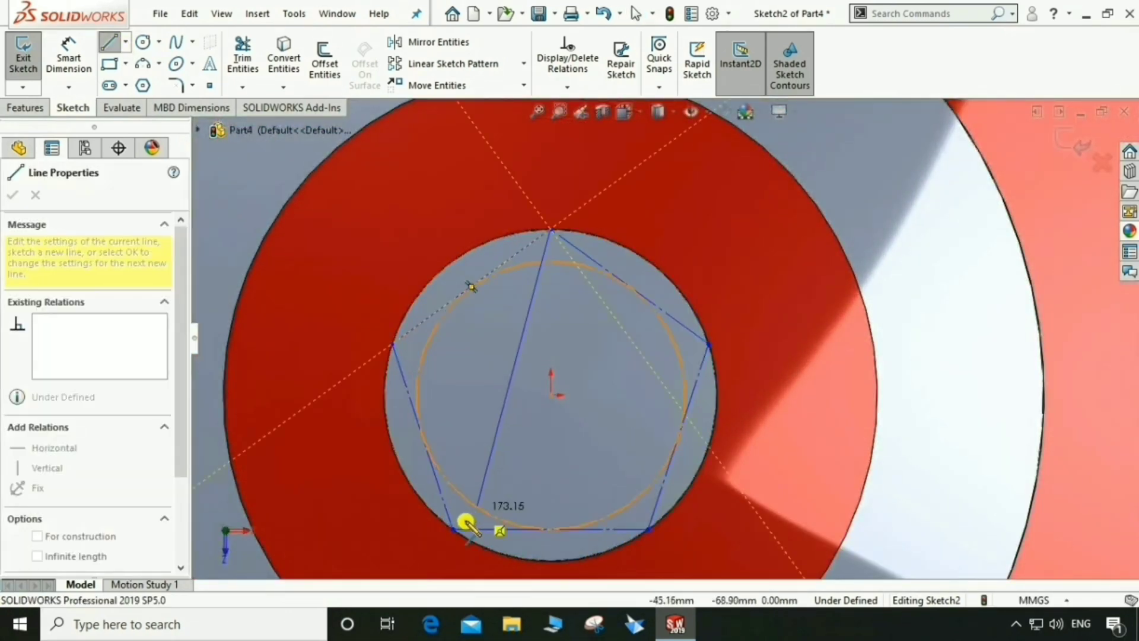
pyautogui.click(457, 528)
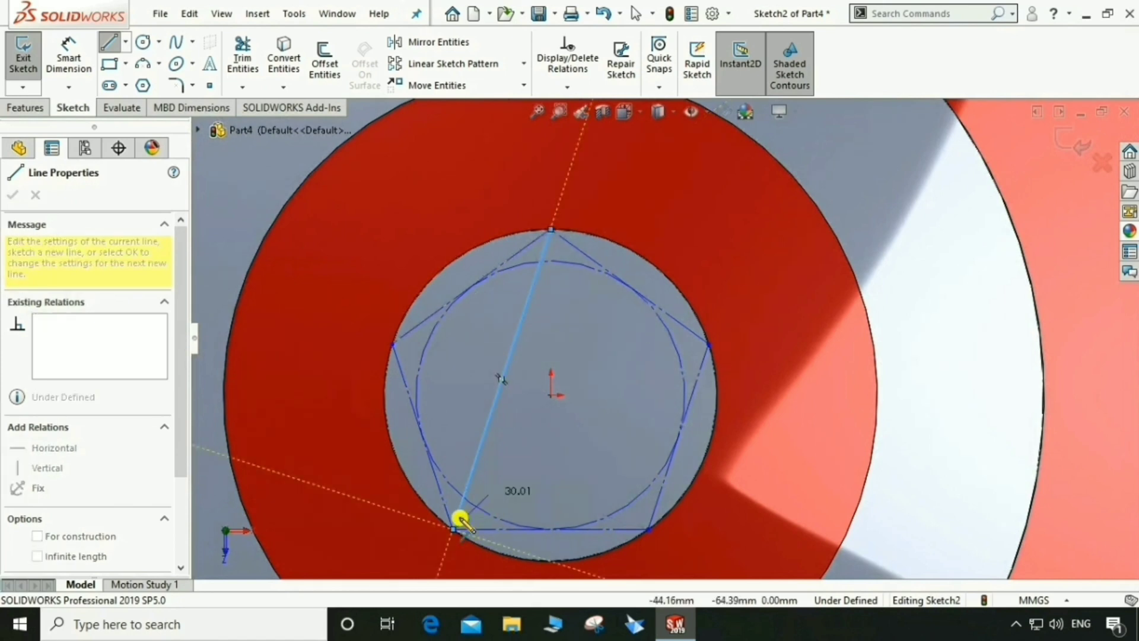
pyautogui.click(705, 344)
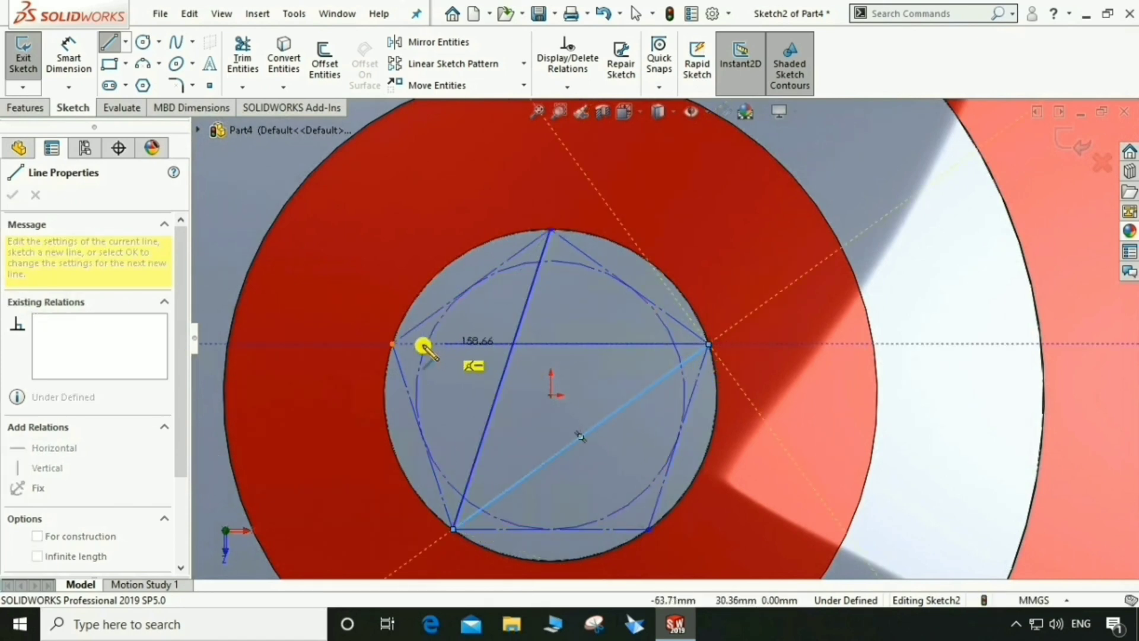
pyautogui.click(393, 344)
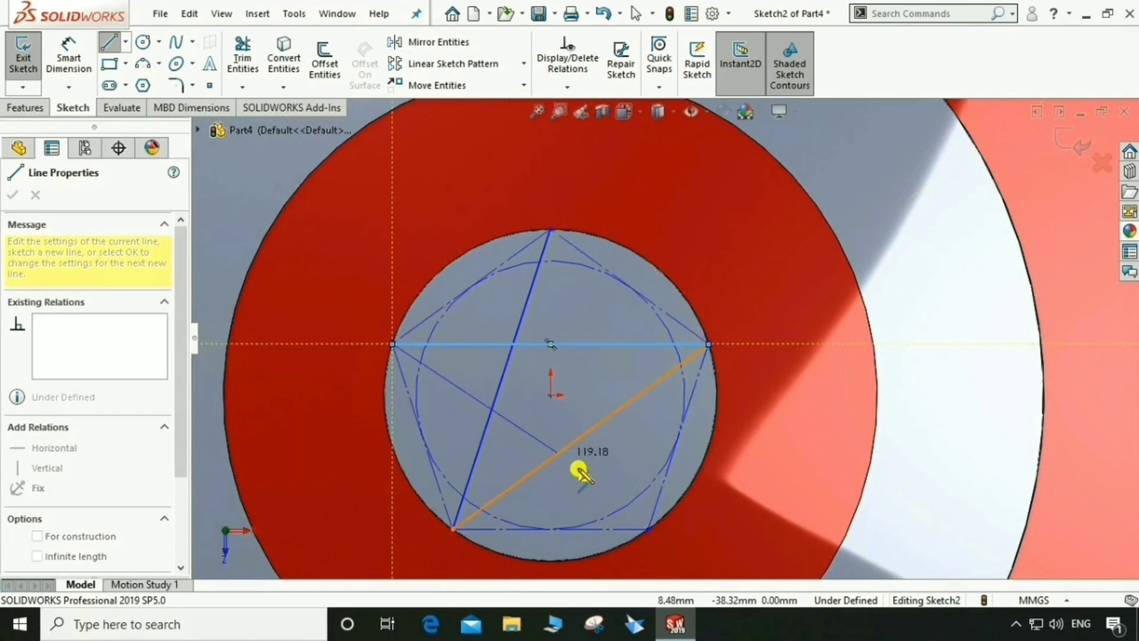
pyautogui.click(648, 528)
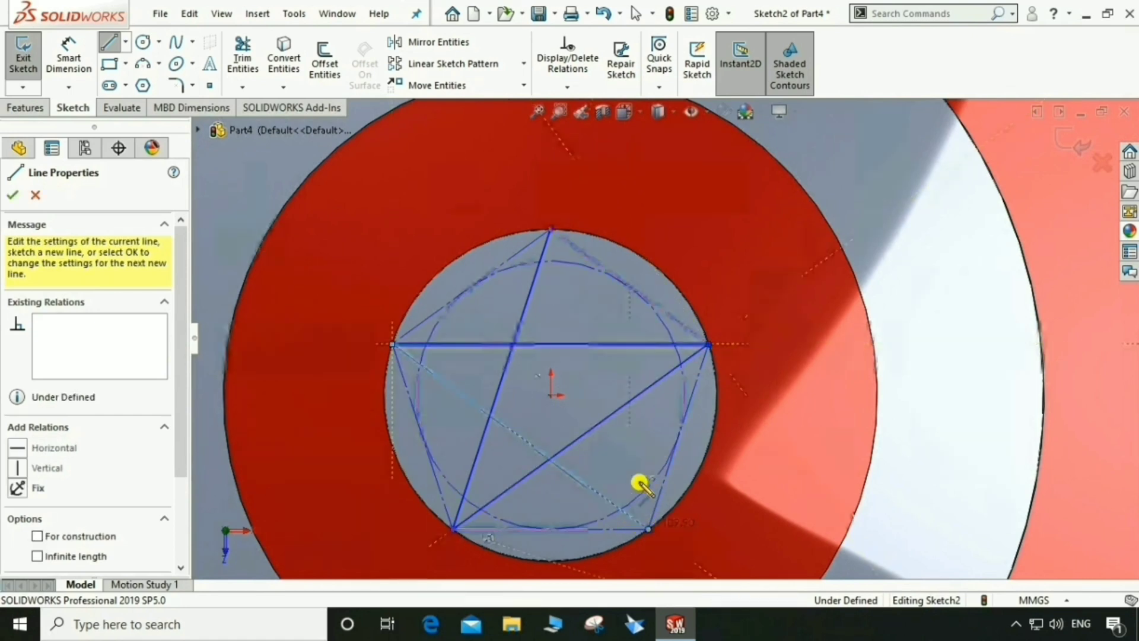
pyautogui.click(551, 232)
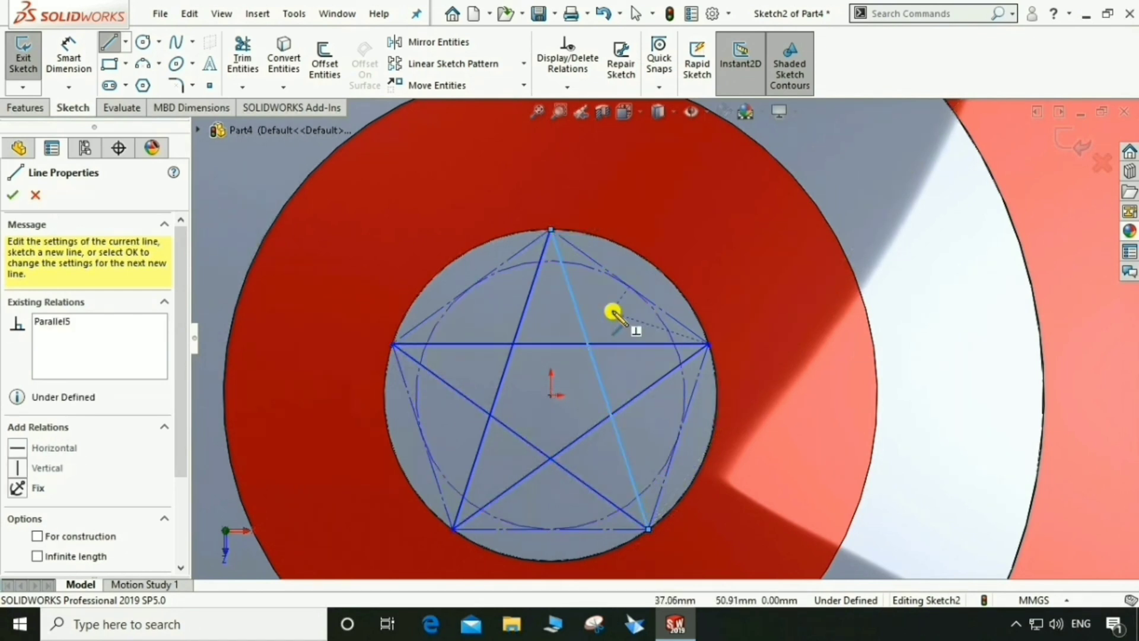
pyautogui.press('Escape')
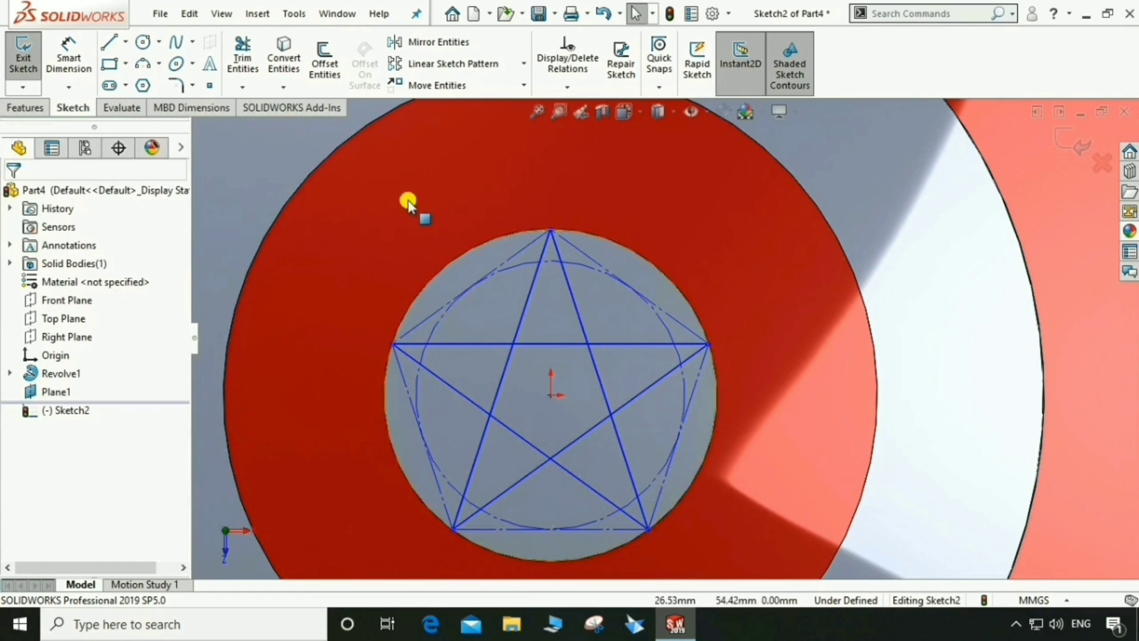
# Power-trim the inner crossing segments so only the star's outline remains, and exit the sketch.
pyautogui.click(242, 60)
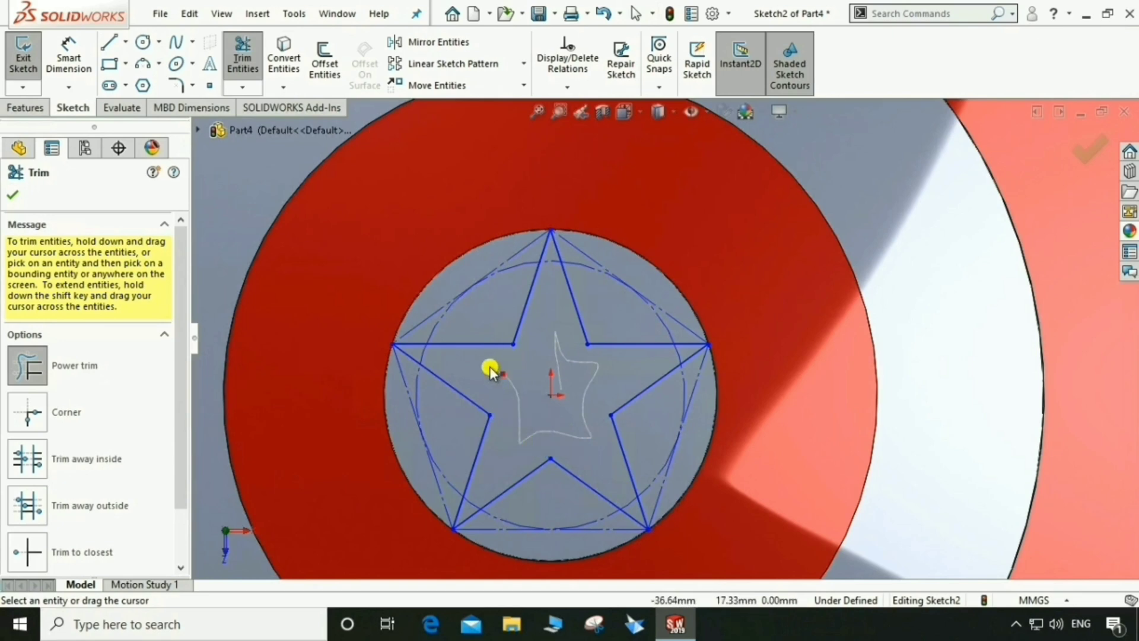
pyautogui.moveTo(489, 371); pyautogui.dragTo(490, 372)
pyautogui.scroll(5, 487, 367)
pyautogui.moveTo(486, 364); pyautogui.dragTo(502, 287, button='middle')
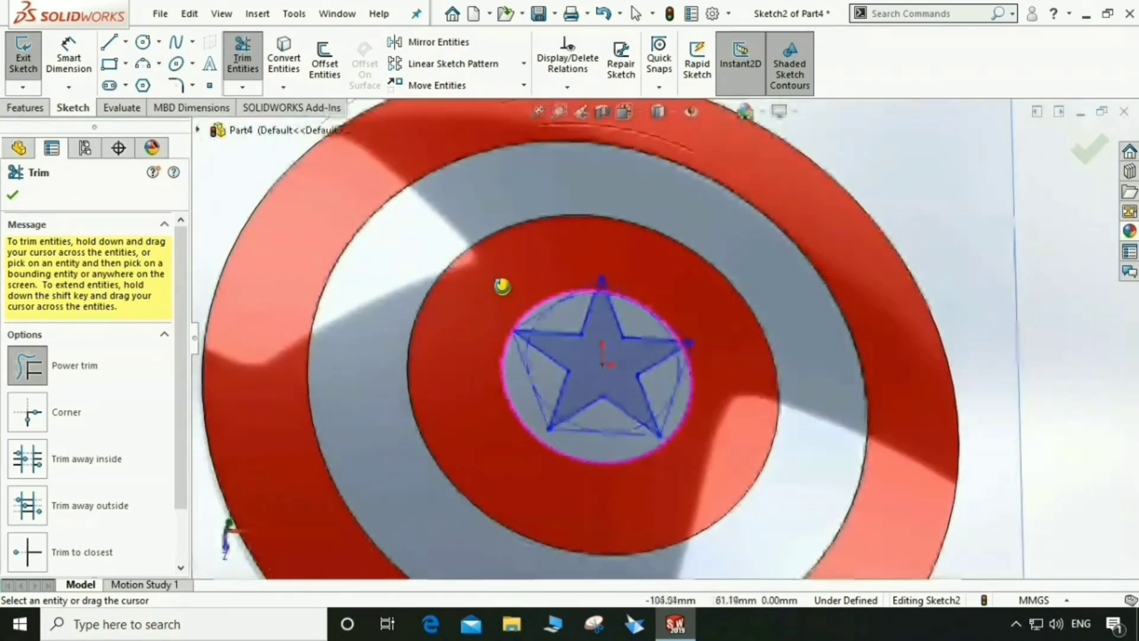
pyautogui.click(1089, 150)
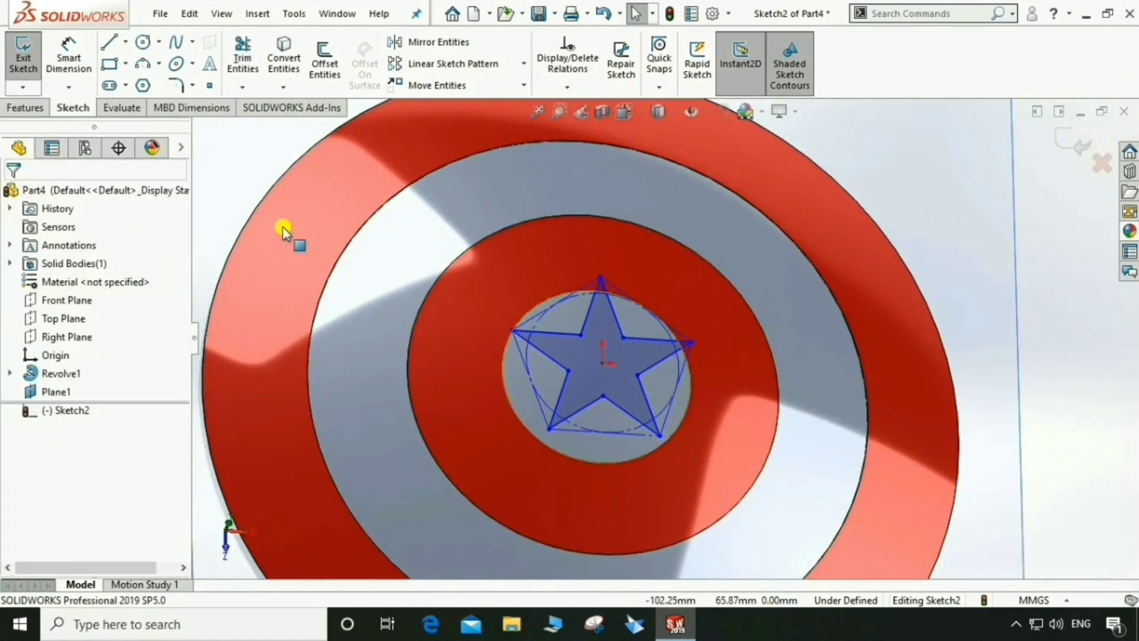
pyautogui.click(1053, 150)
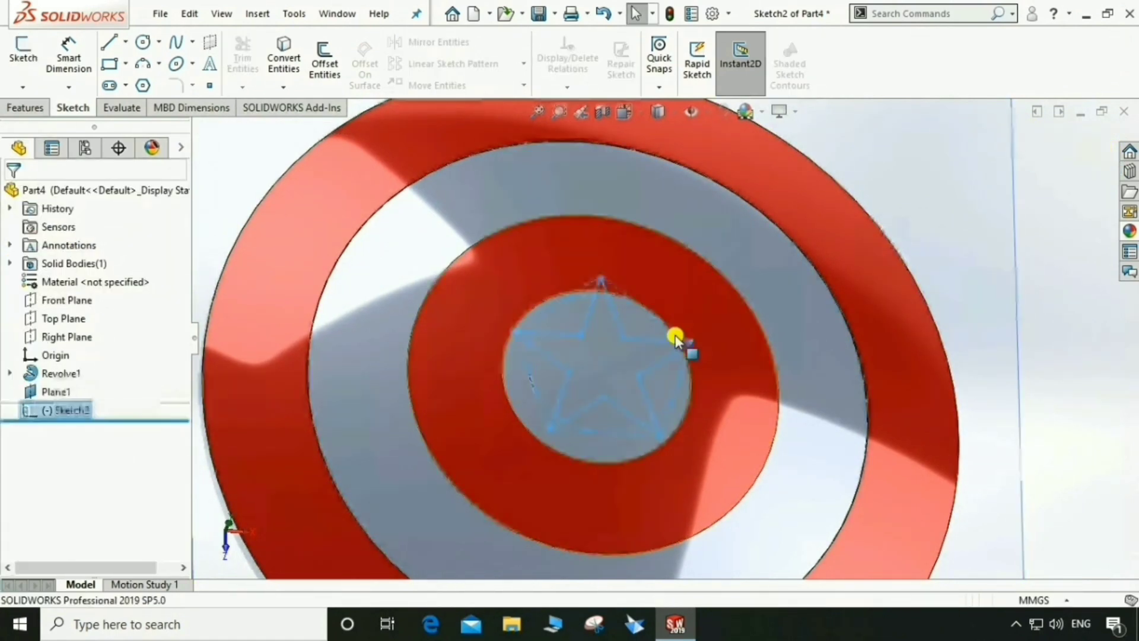
# Wrap the star sketch onto the central disc face as a 0.01 mm deboss using the spline surface method.
pyautogui.click(24, 111)
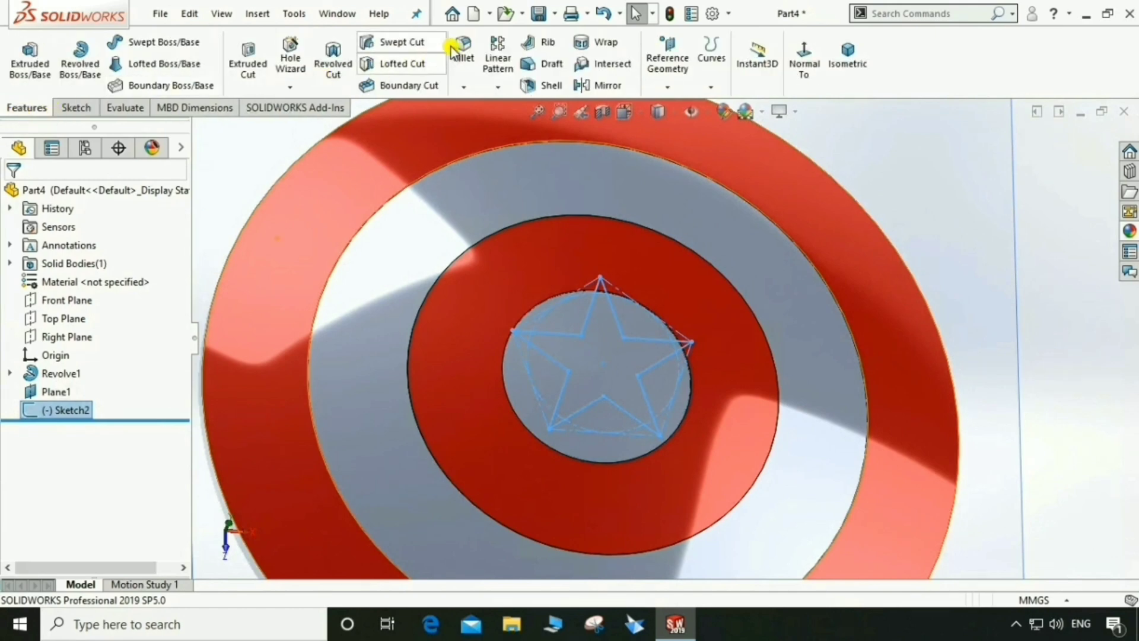
pyautogui.click(596, 49)
pyautogui.moveTo(698, 411)
pyautogui.mouseDown(button='middle')
pyautogui.moveTo(648, 386)
pyautogui.moveTo(675, 398)
pyautogui.mouseUp(button='middle')
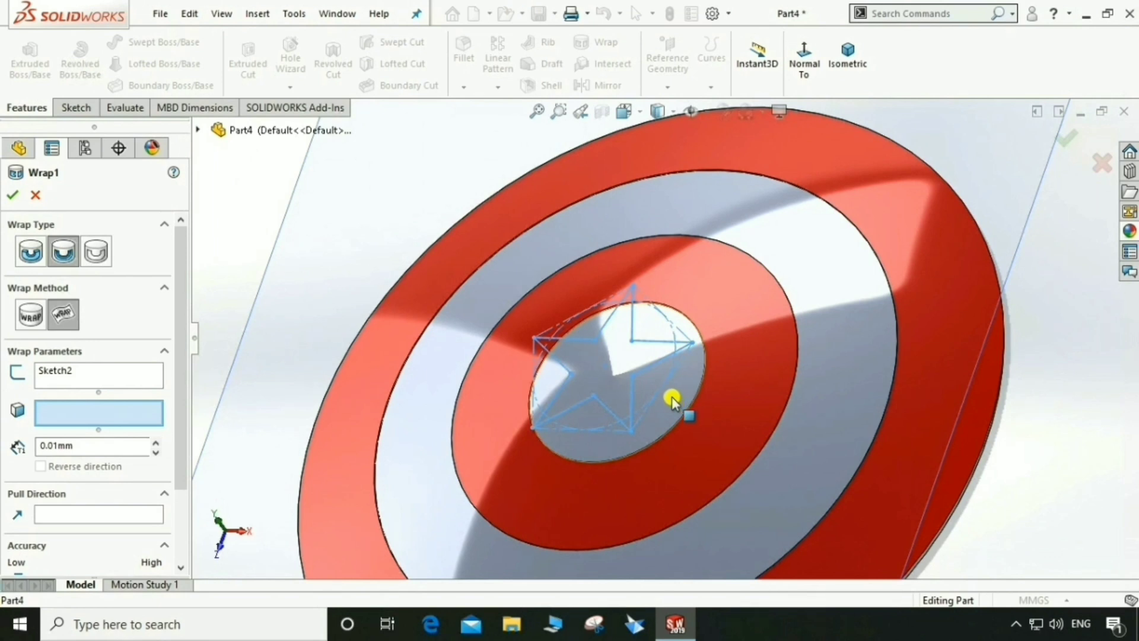
pyautogui.click(657, 413)
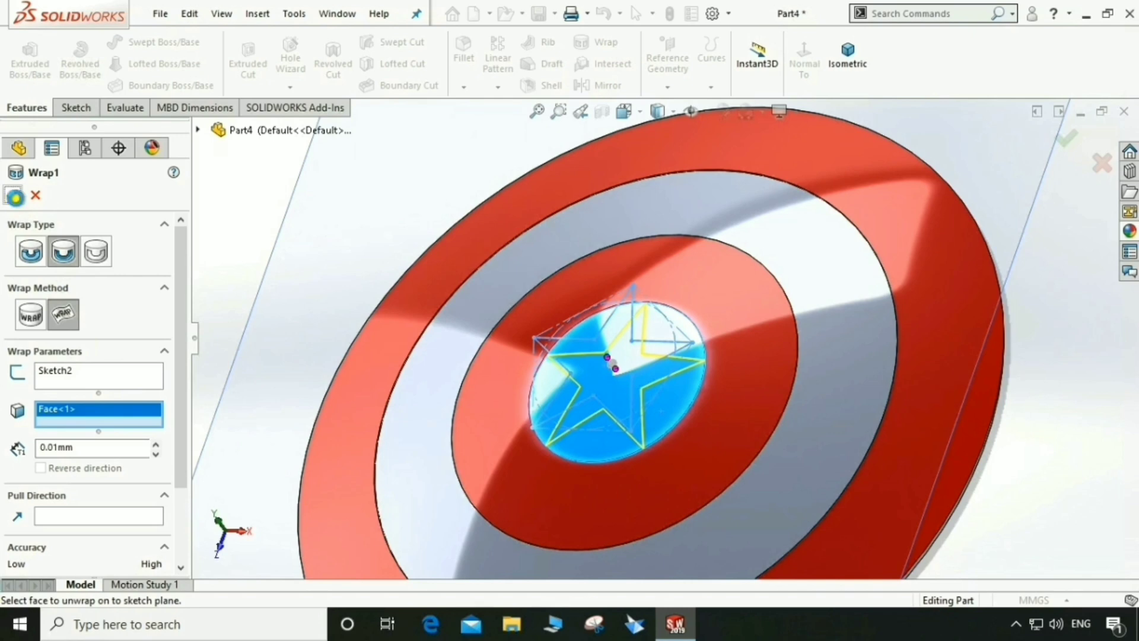
pyautogui.click(14, 196)
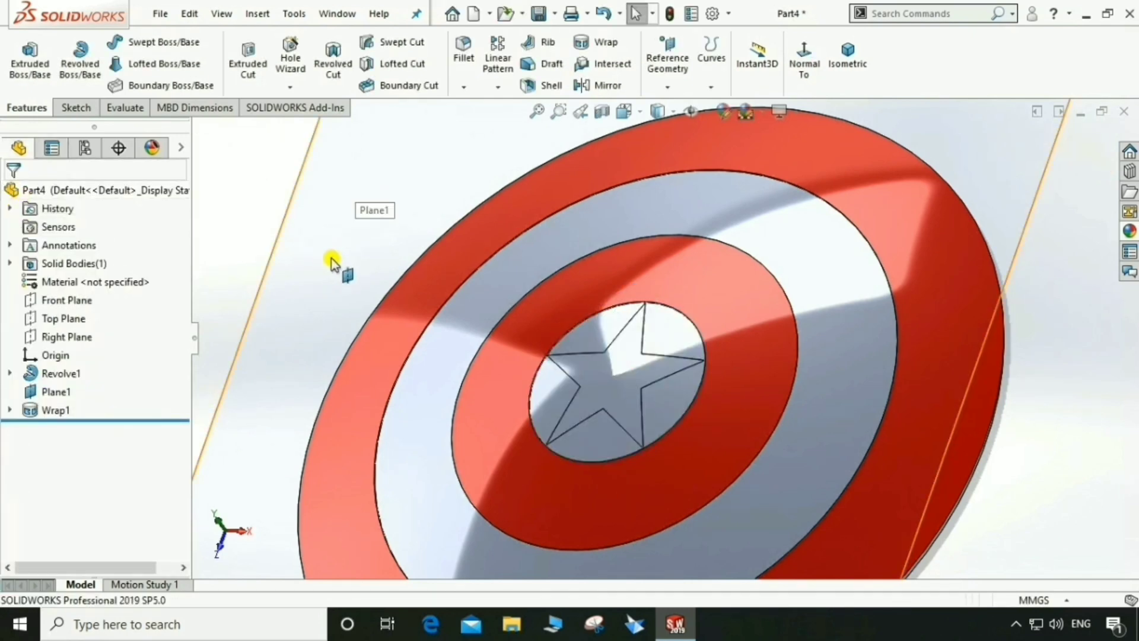
# Hide the offset reference plane that carries the star sketch.
pyautogui.scroll(3, 600, 382)
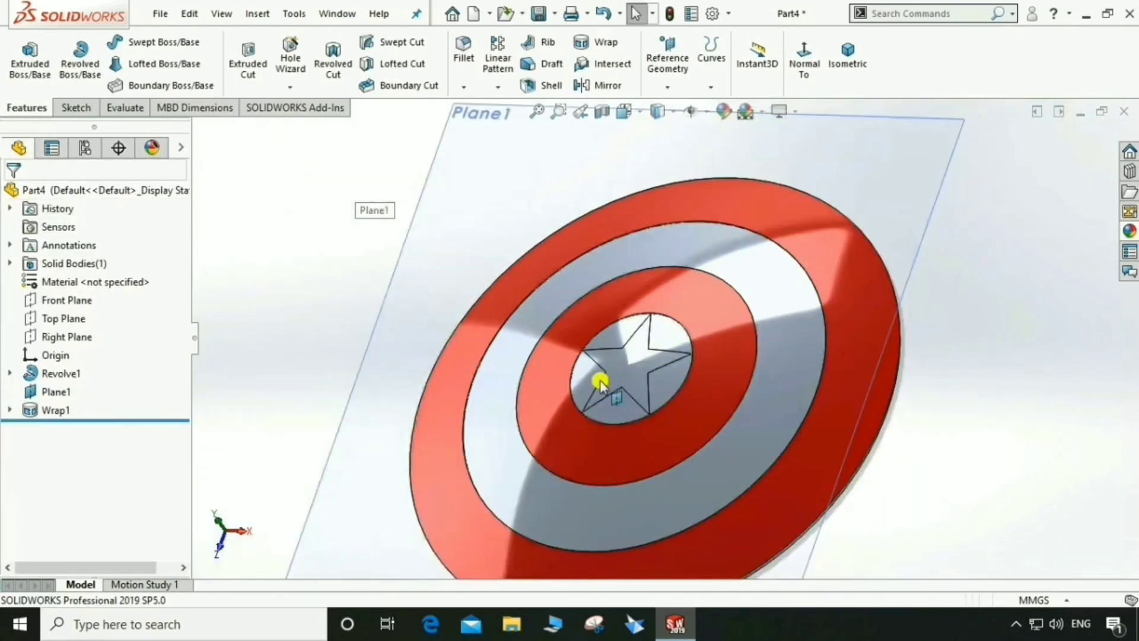
pyautogui.click(838, 198)
pyautogui.rightClick(837, 197)
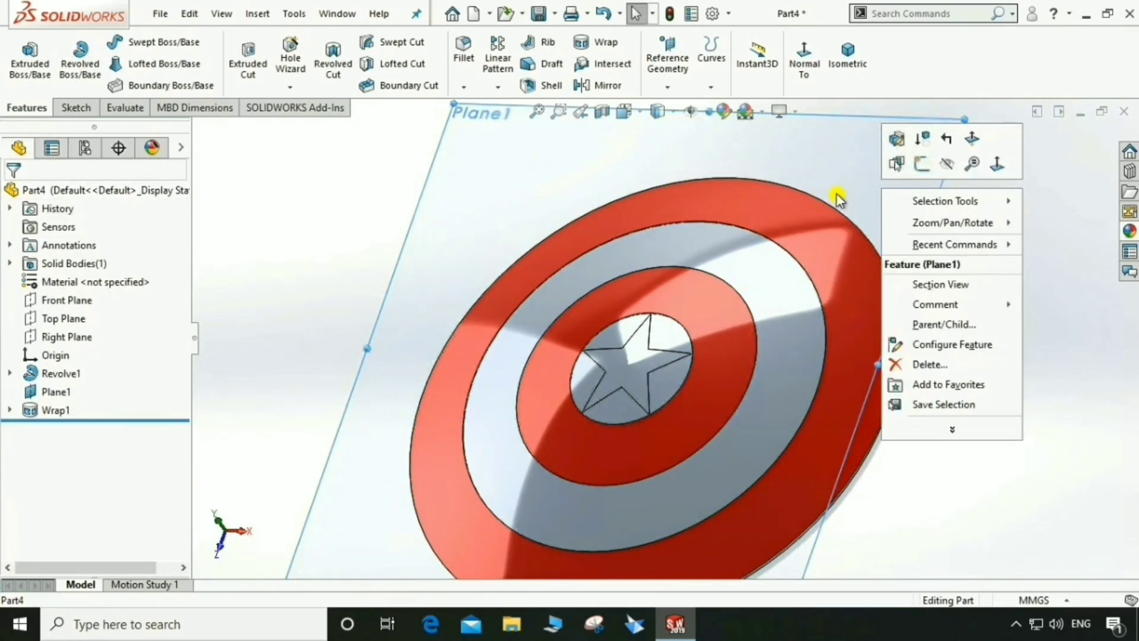
pyautogui.click(949, 165)
pyautogui.moveTo(635, 380); pyautogui.dragTo(619, 419, button='middle')
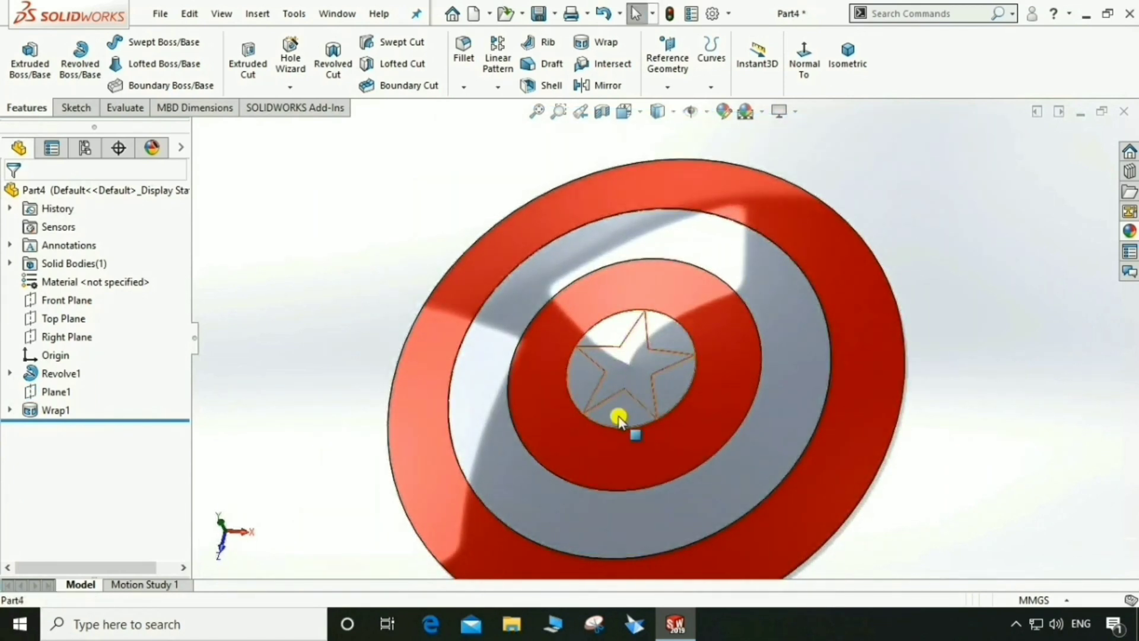
# Apply a blue color to the central disc face surrounding the star.
pyautogui.click(619, 418)
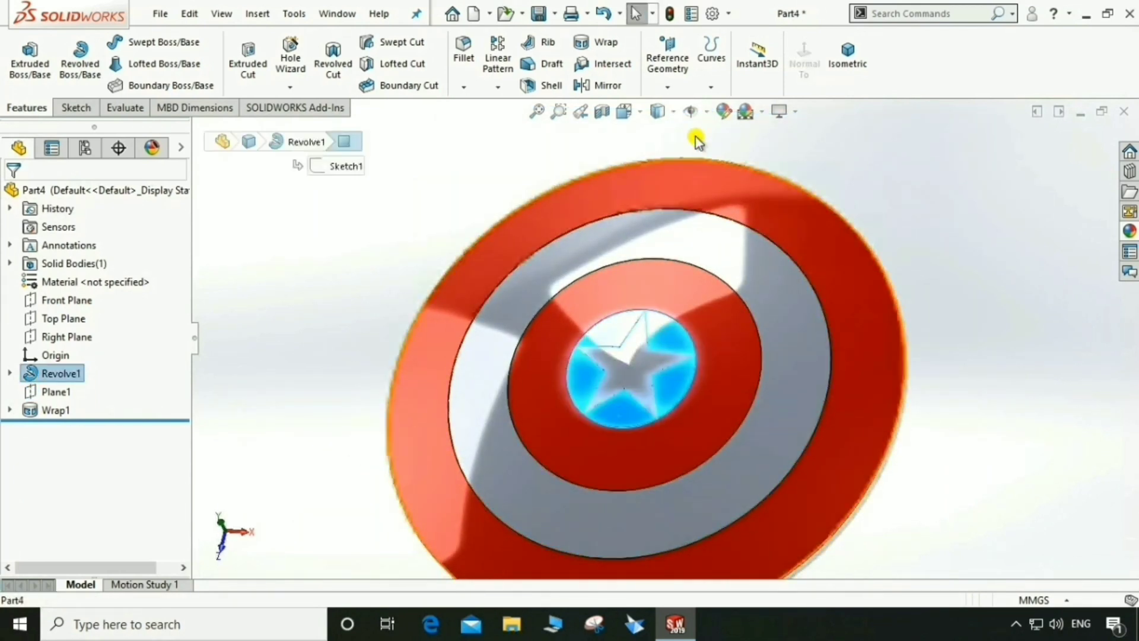
pyautogui.click(722, 111)
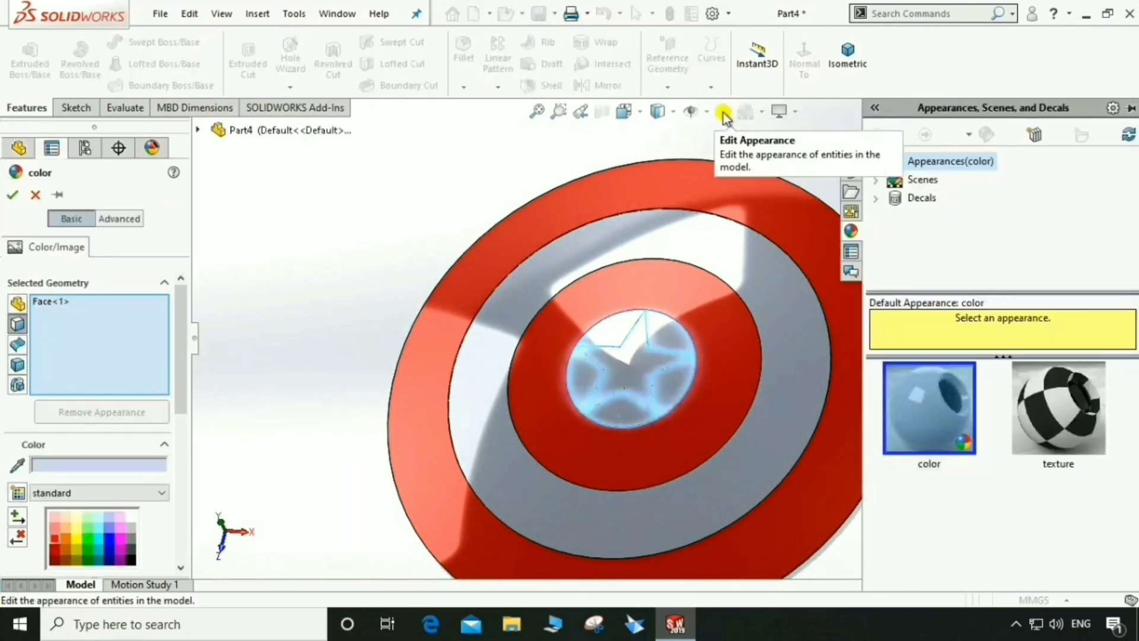
pyautogui.click(112, 536)
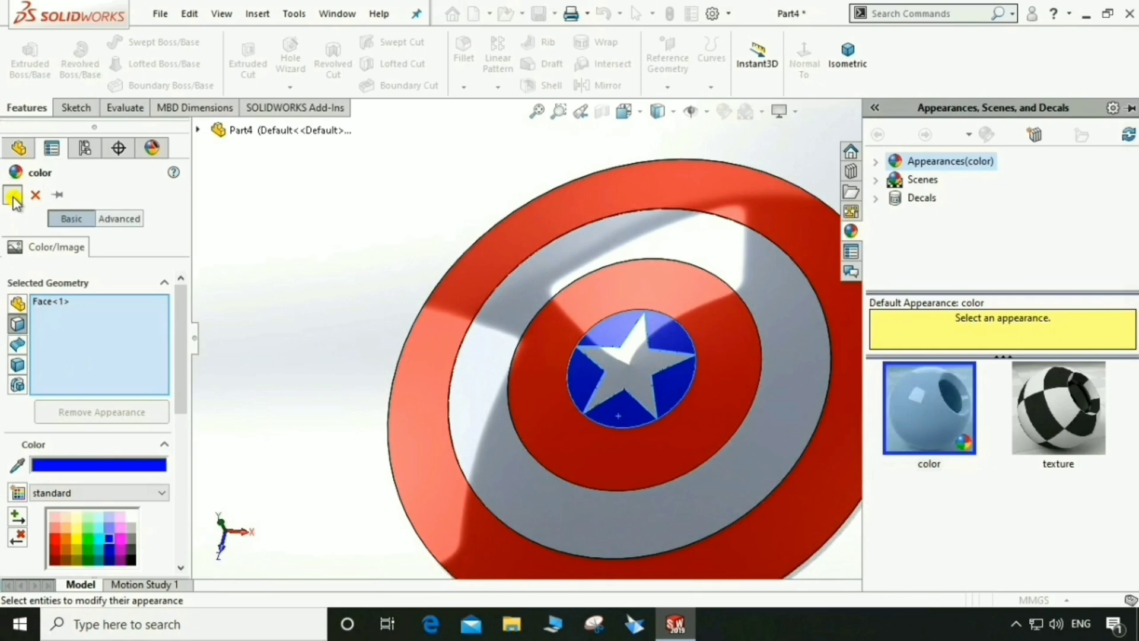
pyautogui.click(13, 197)
# Start a sketch on the Top Plane with the shield's back side viewed face-on.
pyautogui.moveTo(361, 300); pyautogui.dragTo(698, 335, button='middle')
pyautogui.click(72, 318)
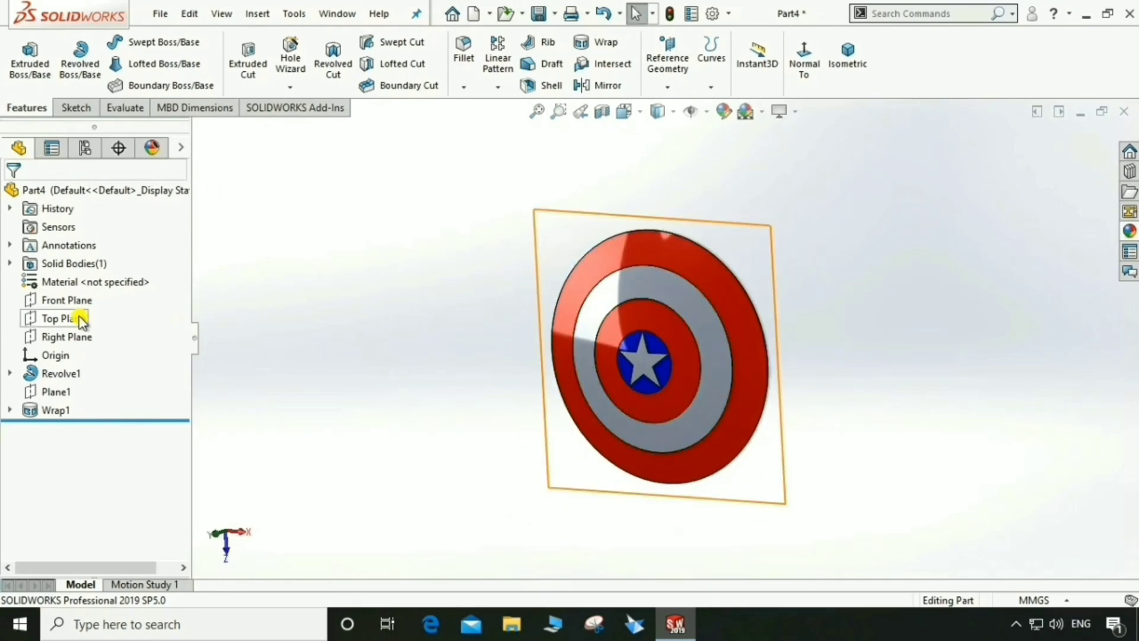
pyautogui.click(803, 57)
pyautogui.hotkey('ctrl', '8')
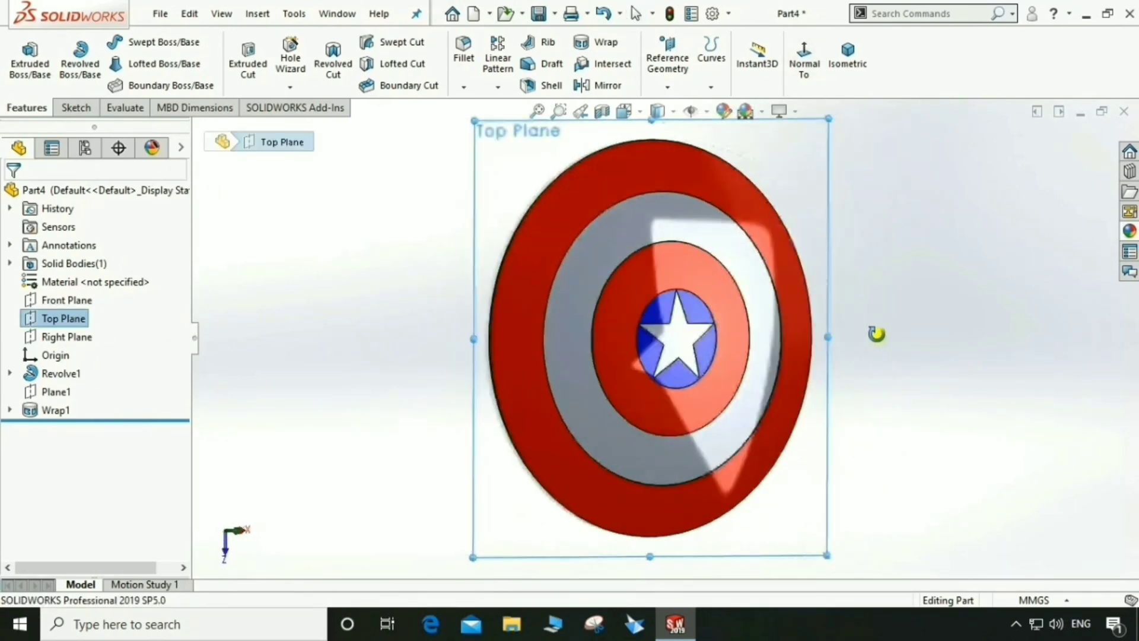
pyautogui.click(750, 328)
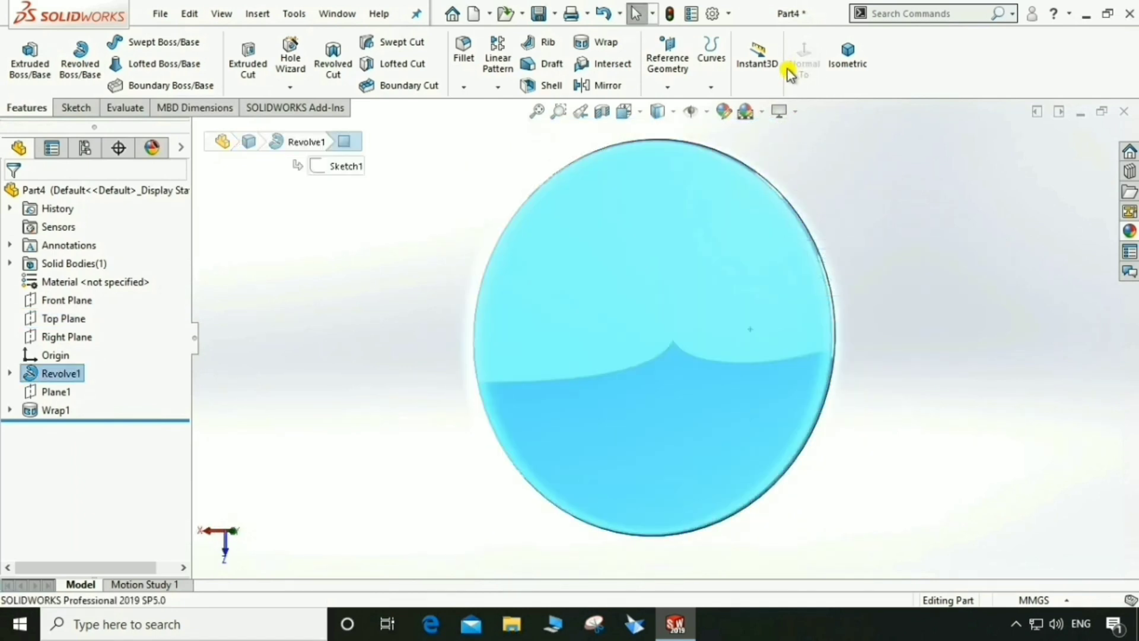
pyautogui.click(877, 203)
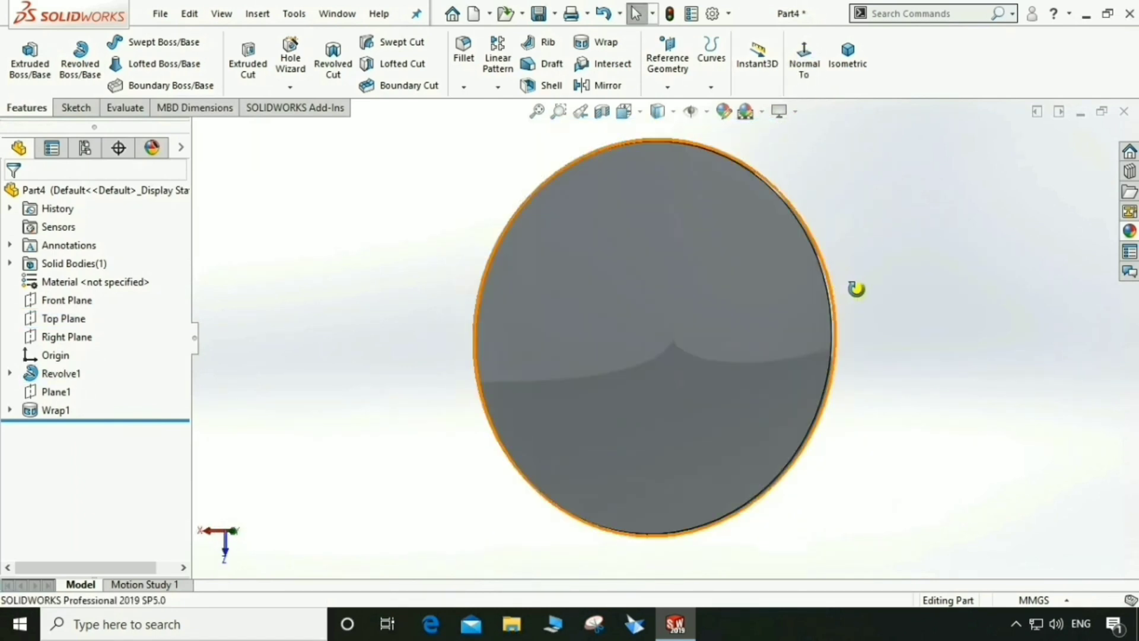
pyautogui.moveTo(854, 287); pyautogui.dragTo(866, 287, button='middle')
pyautogui.click(803, 59)
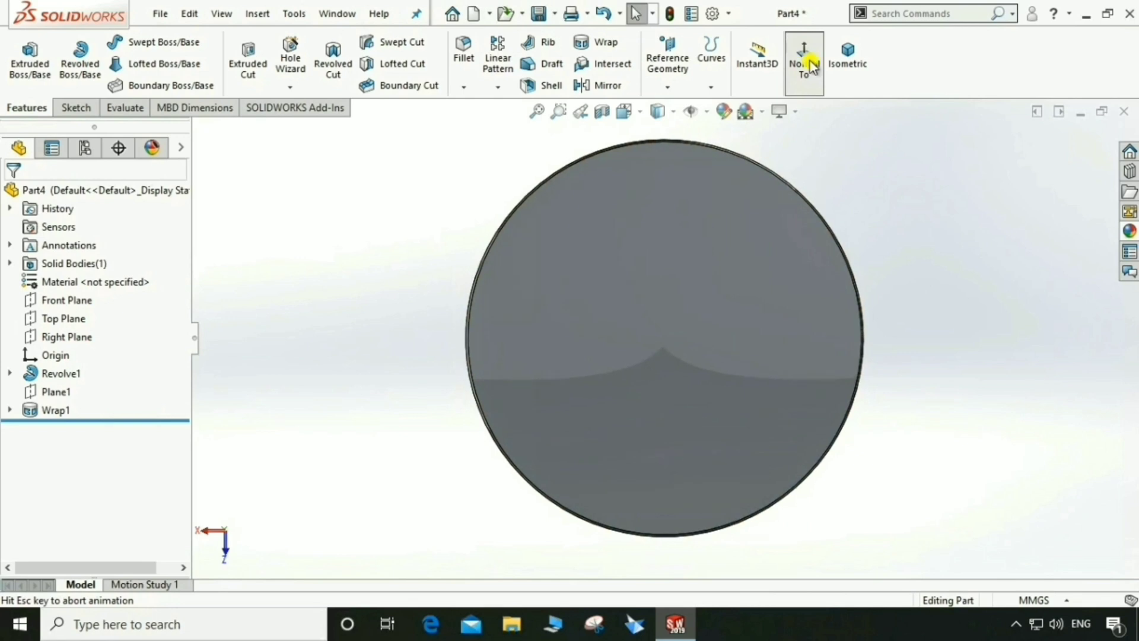
pyautogui.click(58, 321)
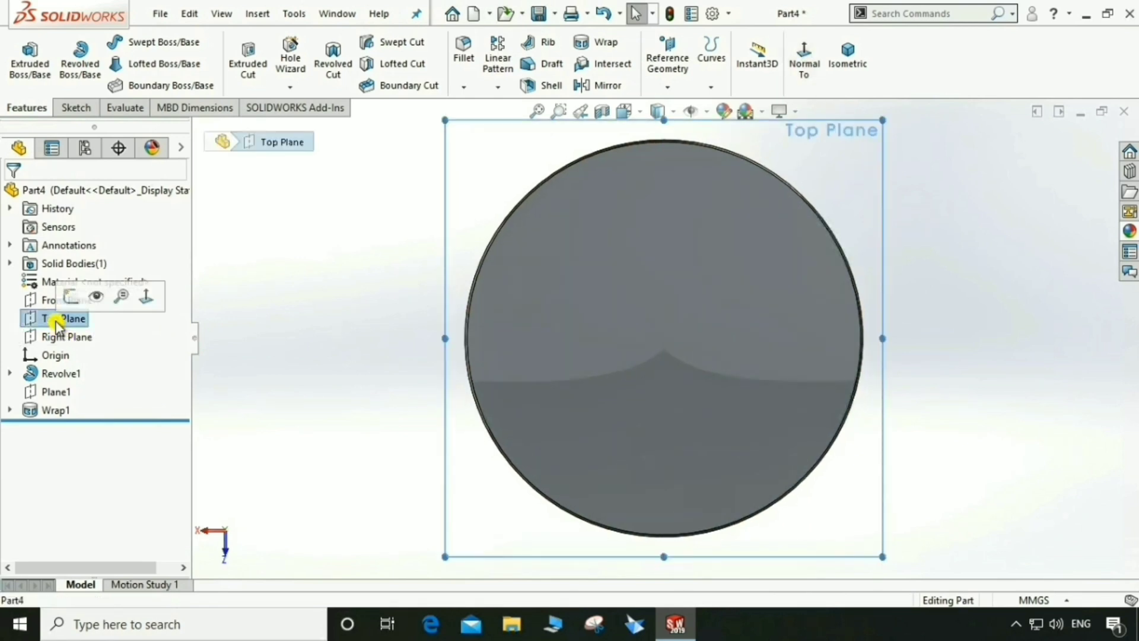
pyautogui.click(75, 108)
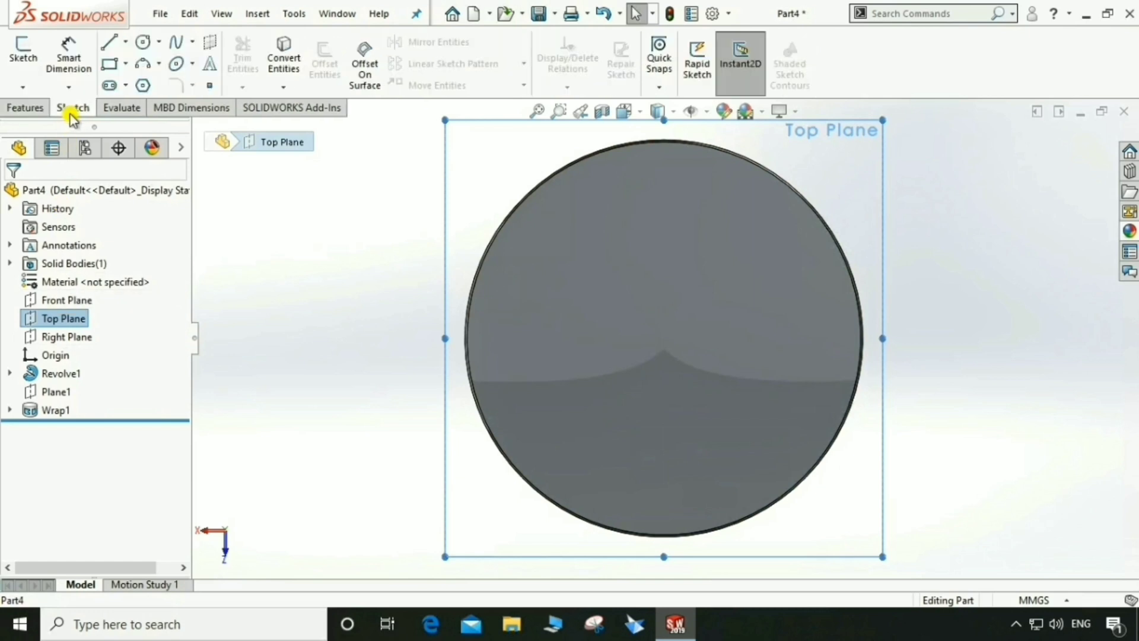
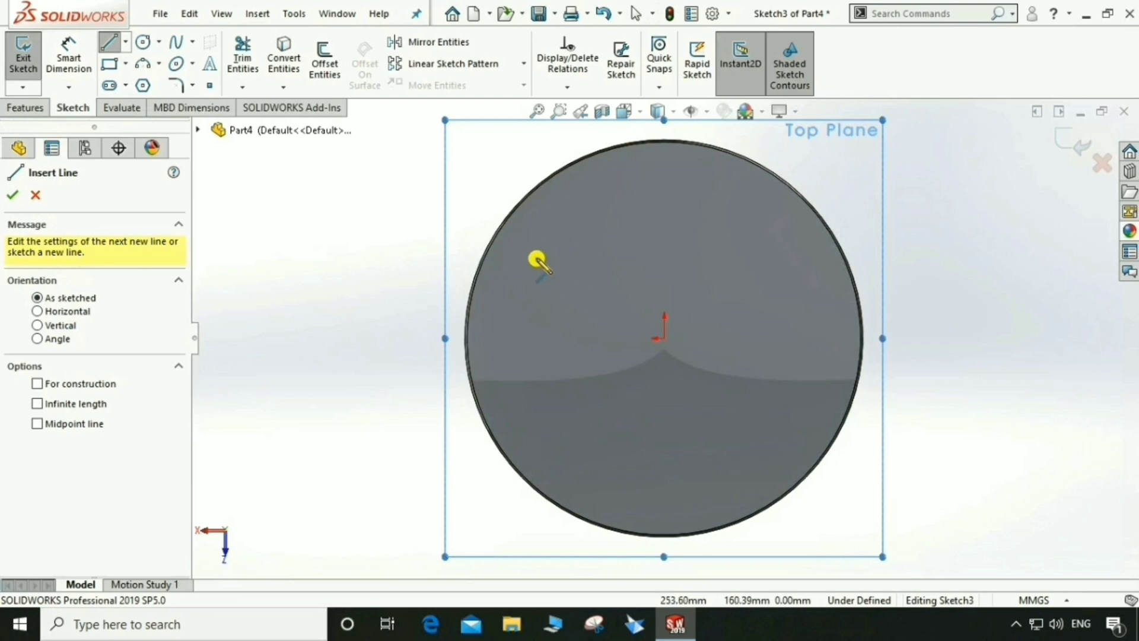
# Sketch an open three-segment chain on the shield's back, with a vertical middle line and both end lines slanting outward toward the rim.
pyautogui.click(525, 250)
pyautogui.click(593, 287)
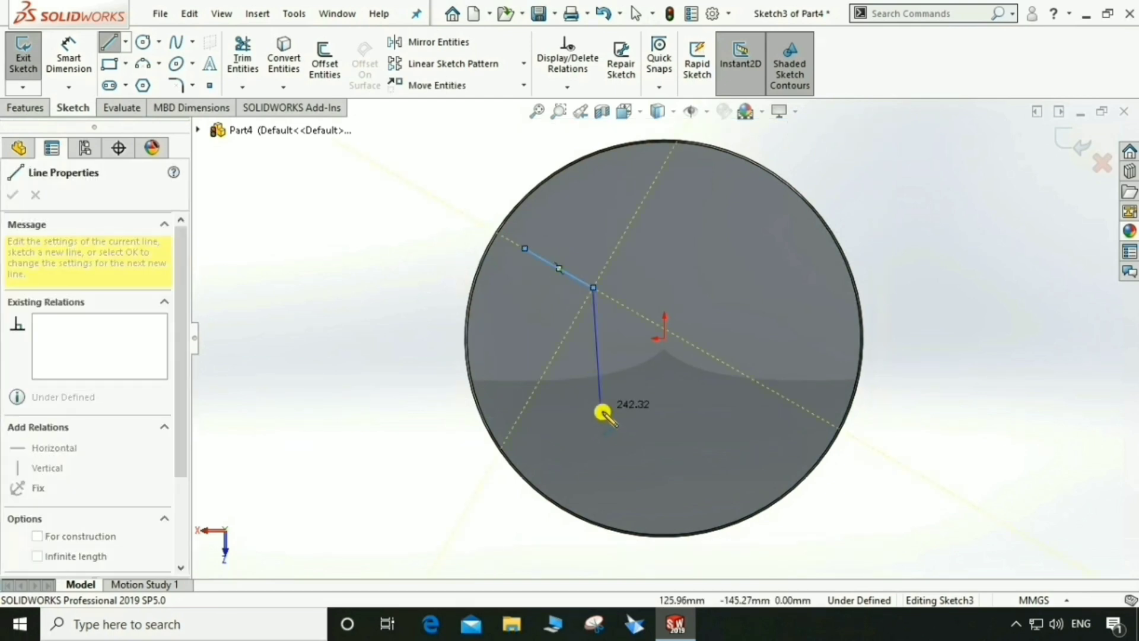
pyautogui.click(593, 433)
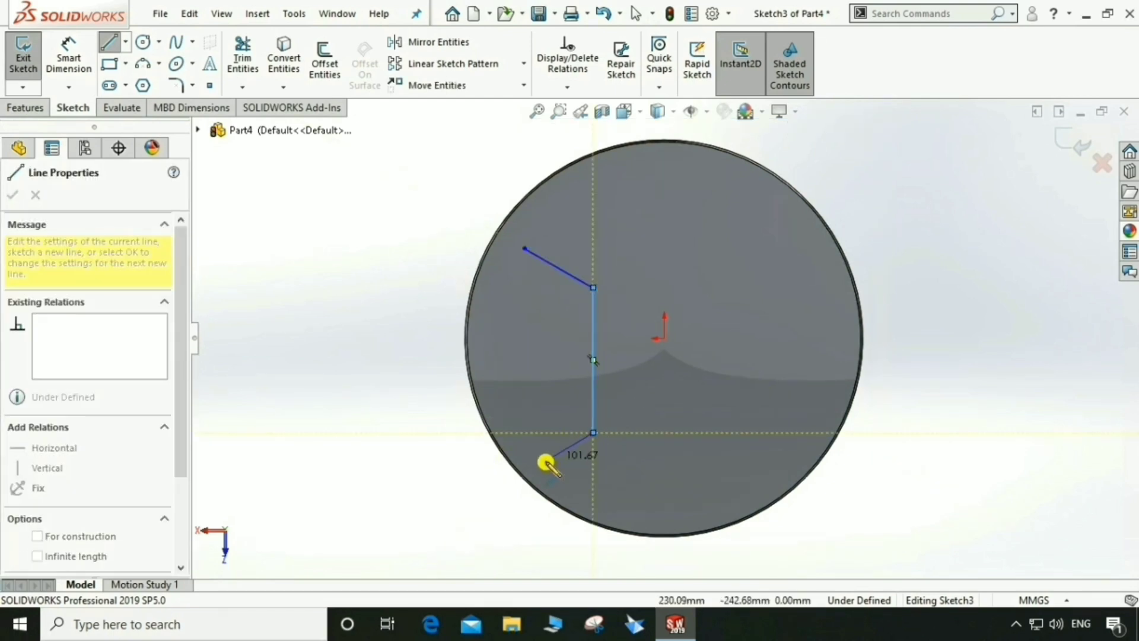
pyautogui.click(527, 469)
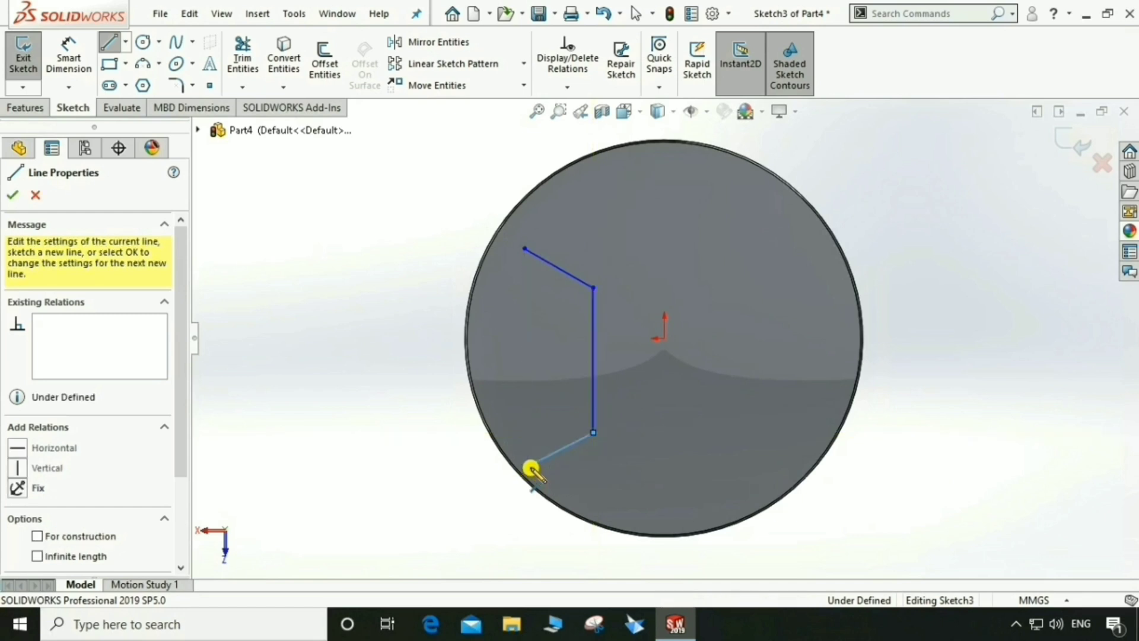
# Offset the three-segment chain 40 mm toward the shield's center and cap its ends with arcs to form a closed handle profile.
pyautogui.press('Escape')
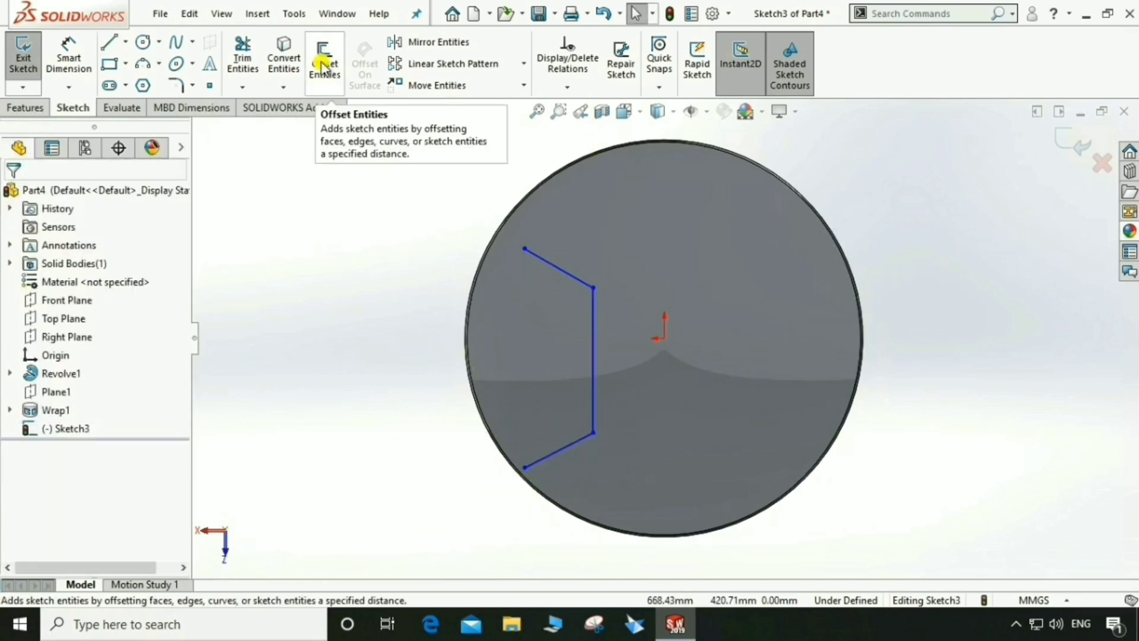
pyautogui.click(321, 60)
pyautogui.click(593, 374)
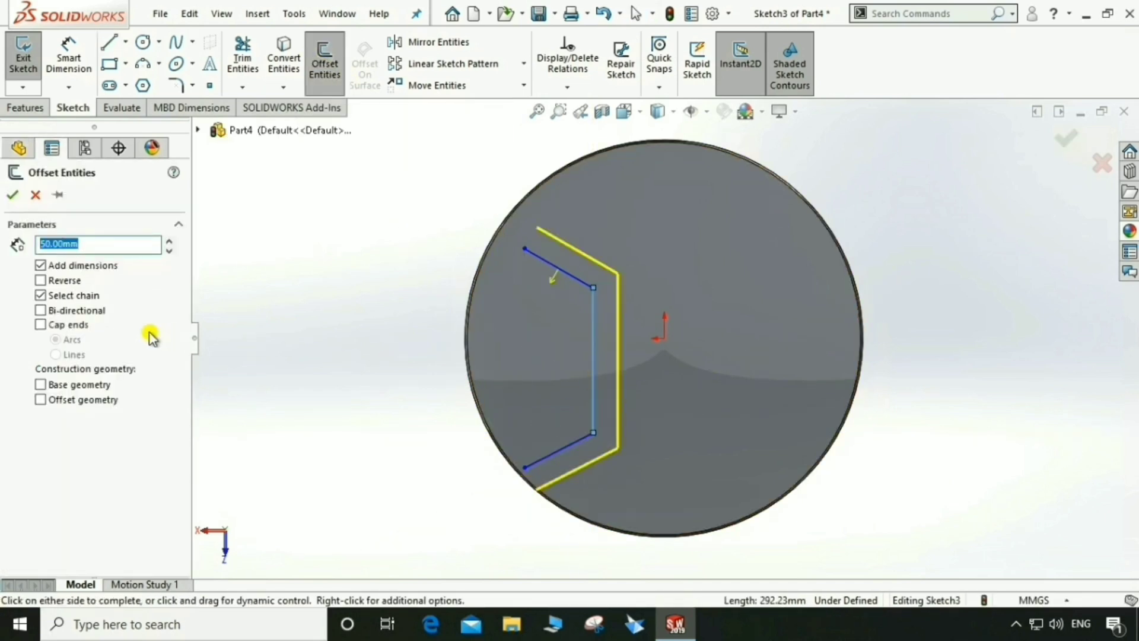
pyautogui.click(43, 327)
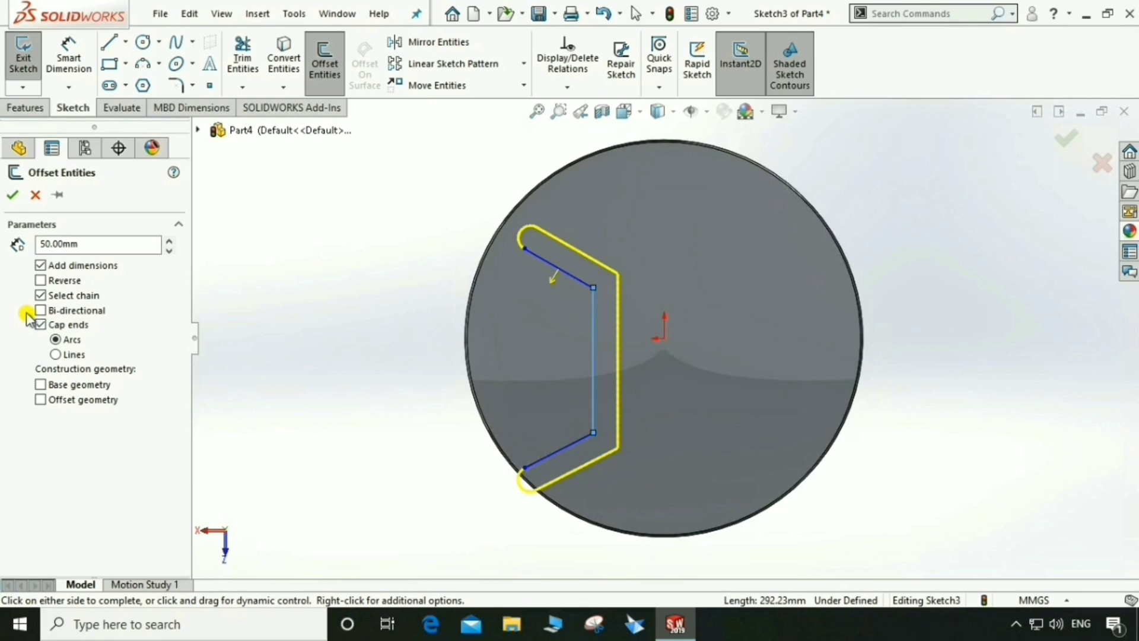
pyautogui.click(40, 246)
pyautogui.write('40')
pyautogui.press('Return')
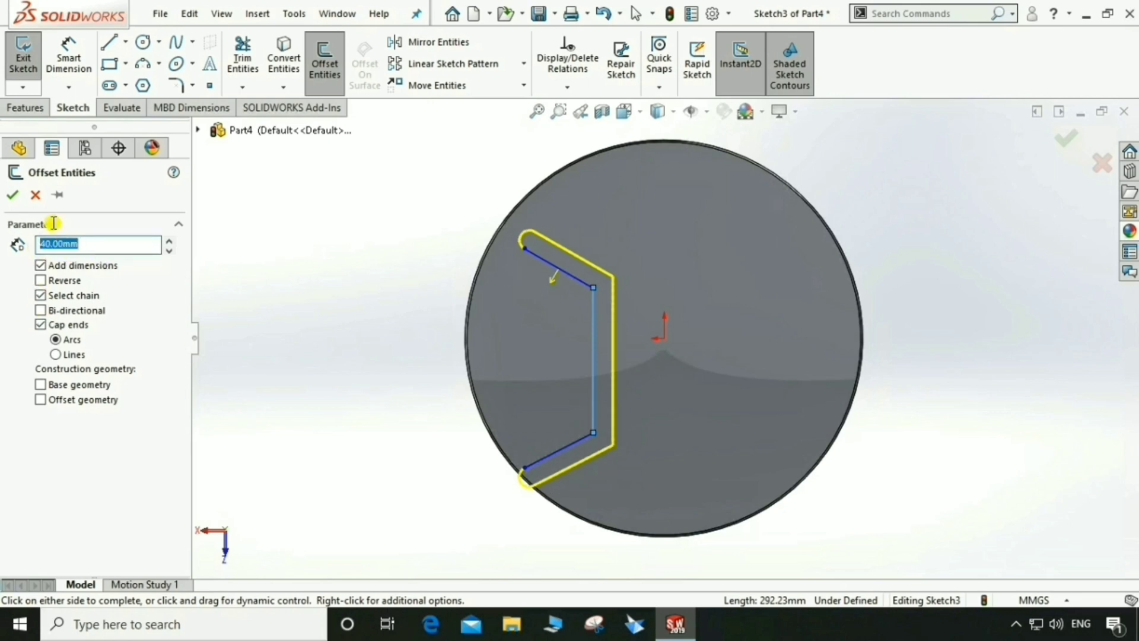
pyautogui.click(11, 196)
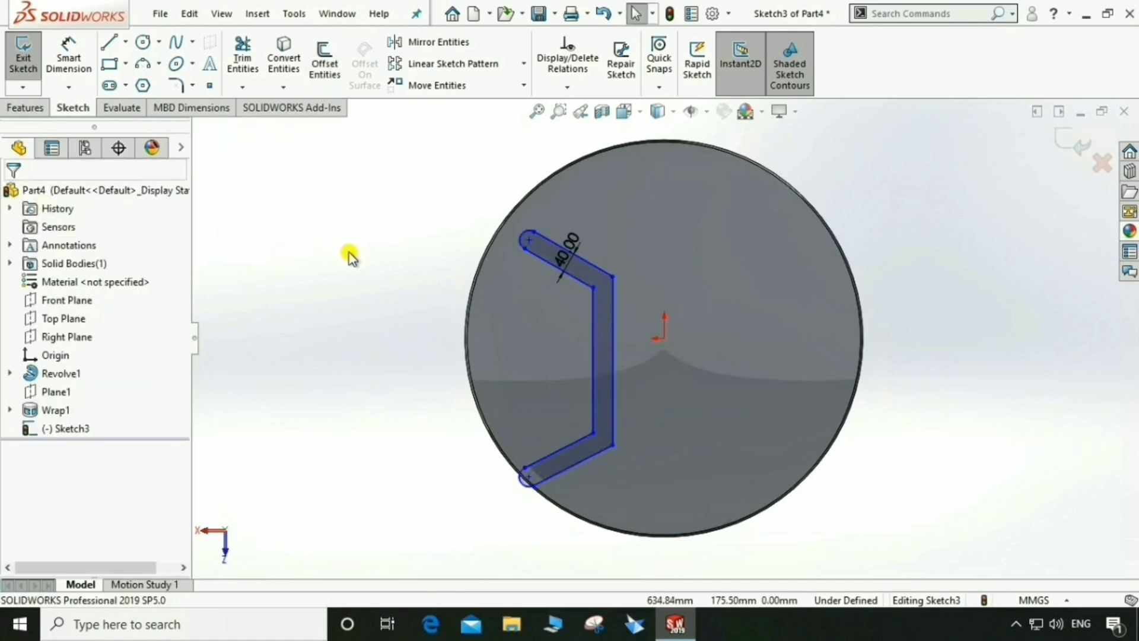
# Dimension the vertical handle line nearest the origin at 150 mm from the origin.
pyautogui.click(69, 54)
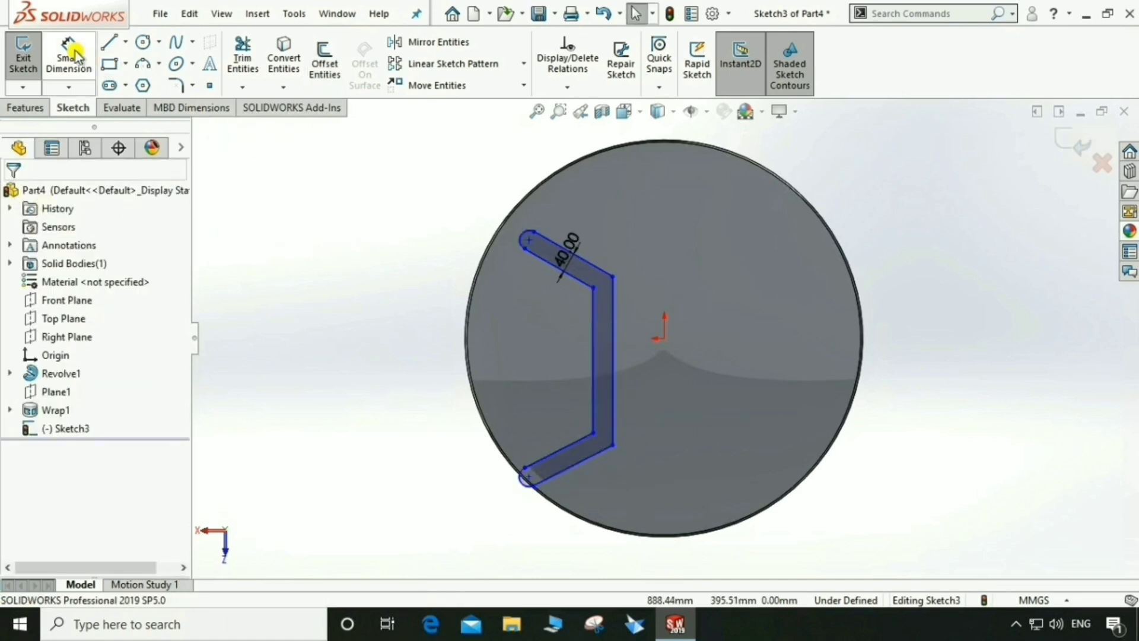
pyautogui.click(626, 344)
pyautogui.click(664, 338)
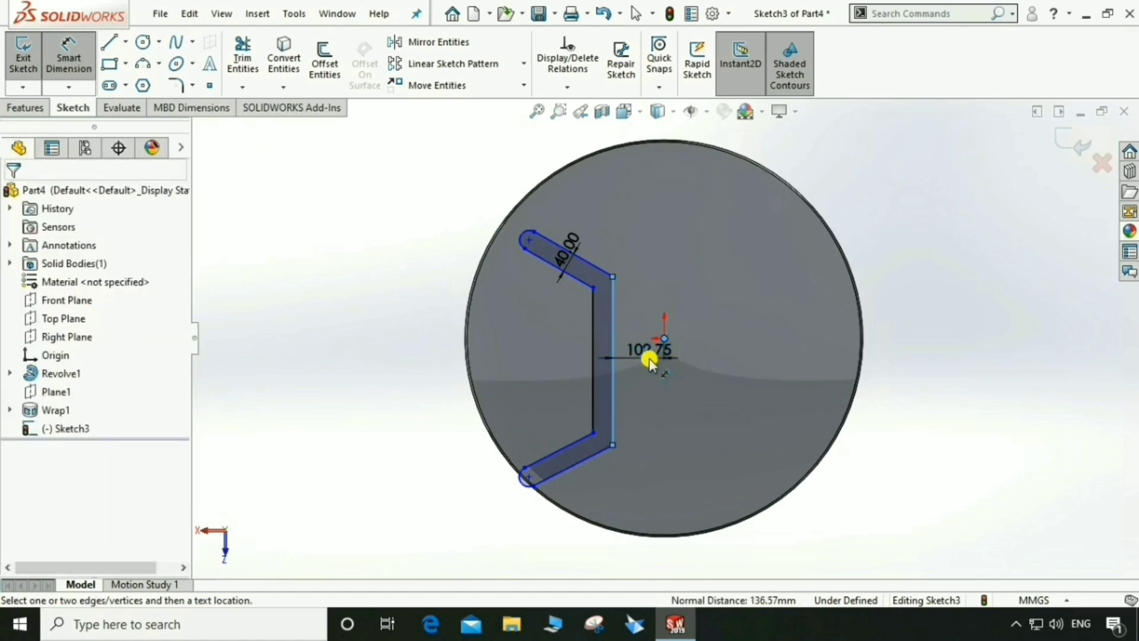
pyautogui.click(650, 361)
pyautogui.write('50')
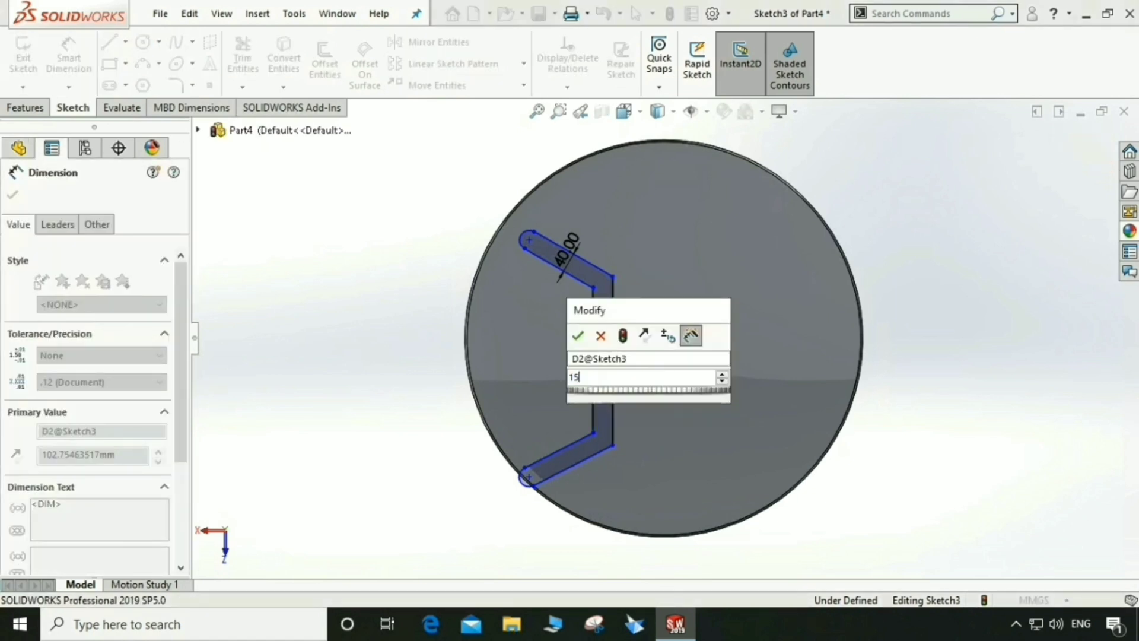
pyautogui.press('Return')
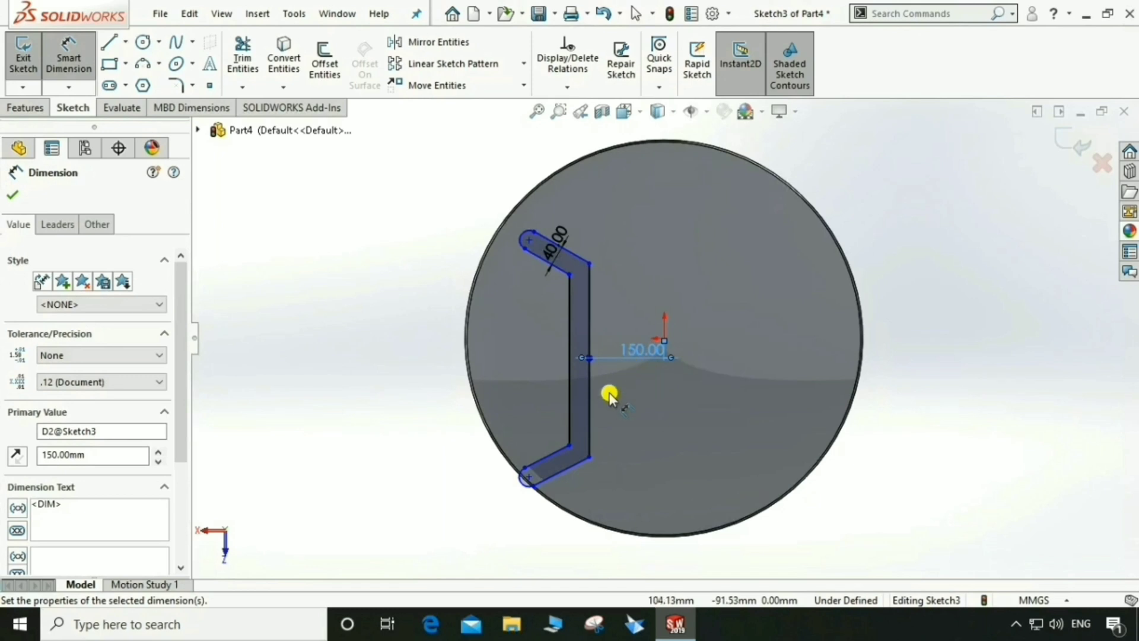
# Set the horizontal distance from the handle's upper end arc to the origin to 250 mm.
pyautogui.scroll(-2, 632, 462)
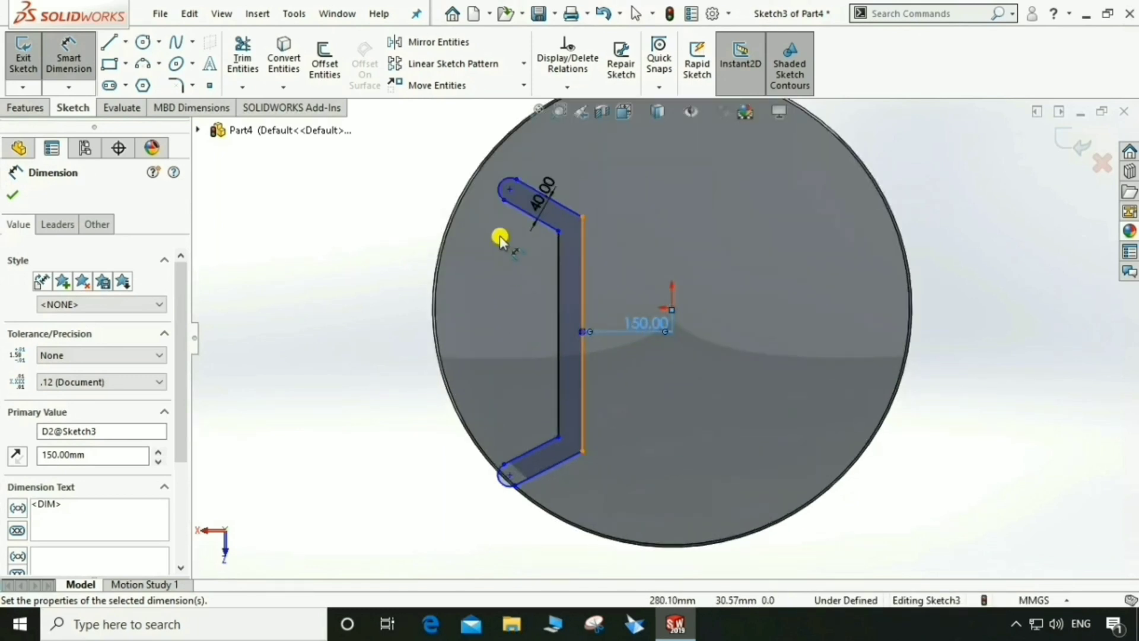
pyautogui.click(507, 185)
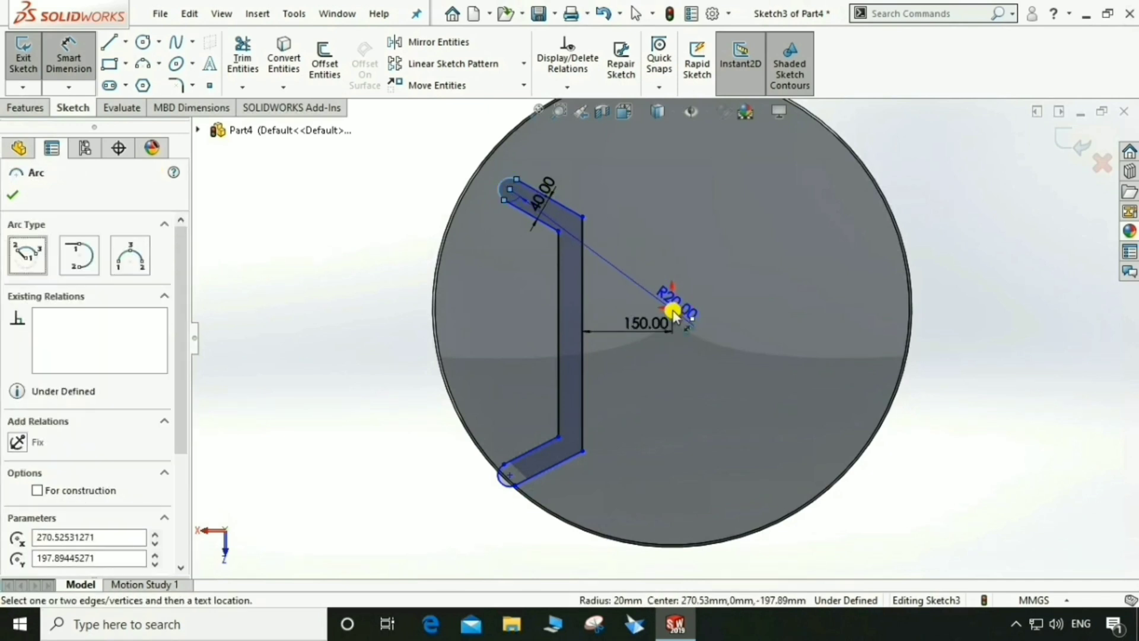
pyautogui.click(672, 307)
pyautogui.click(613, 163)
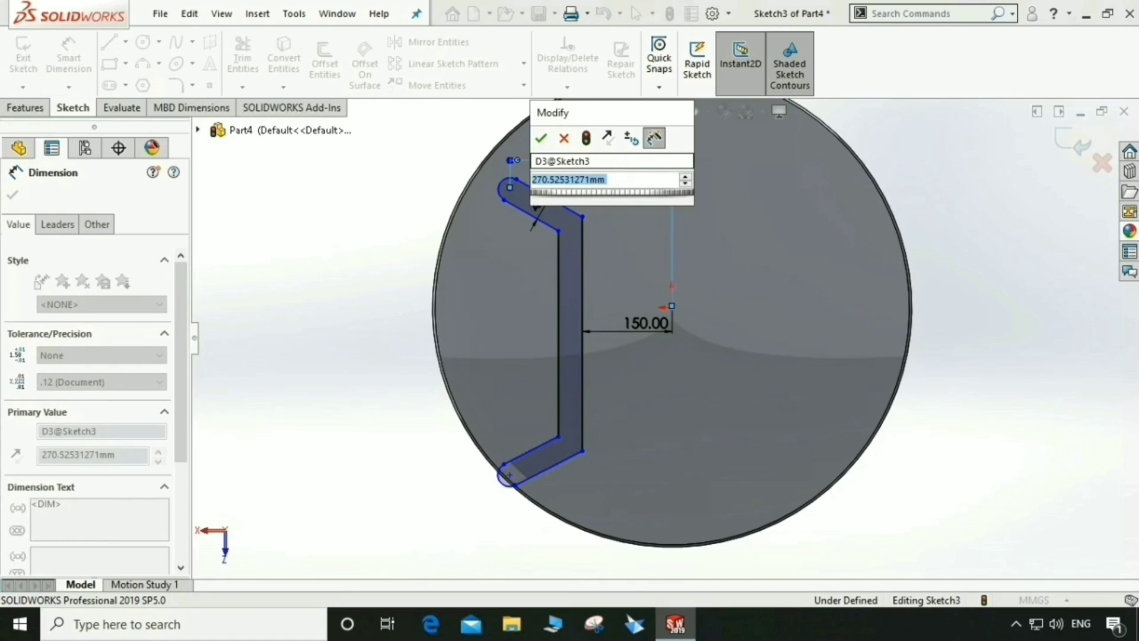
pyautogui.write('250')
pyautogui.press('Return')
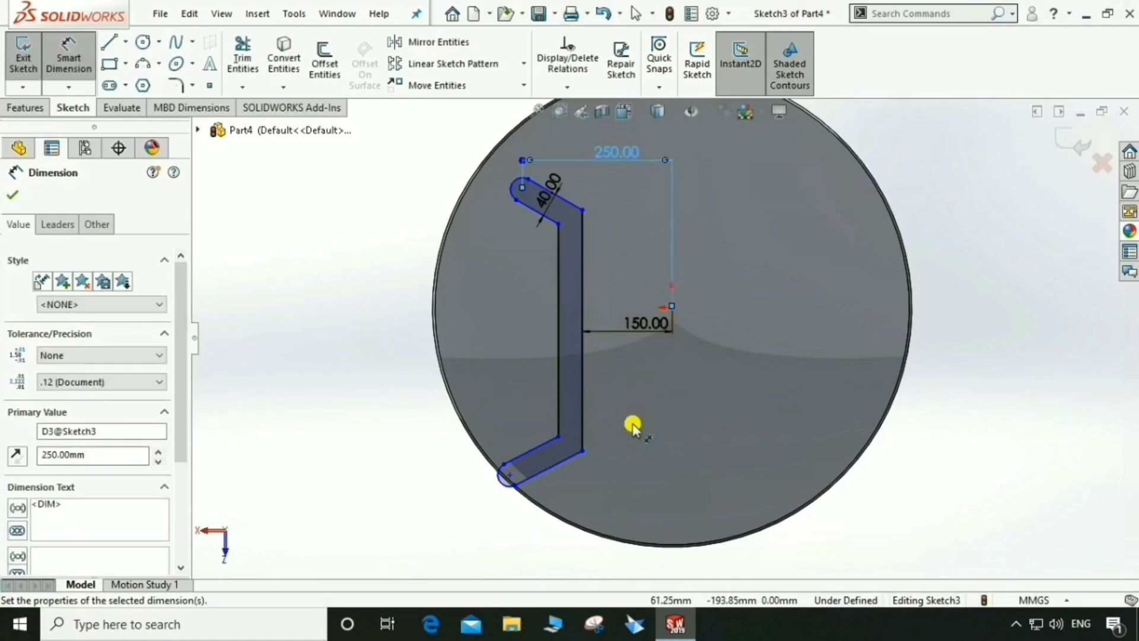
# Dimension the length of the vertical handle line nearest the origin as 300 mm.
pyautogui.click(583, 277)
pyautogui.click(615, 283)
pyautogui.write('300')
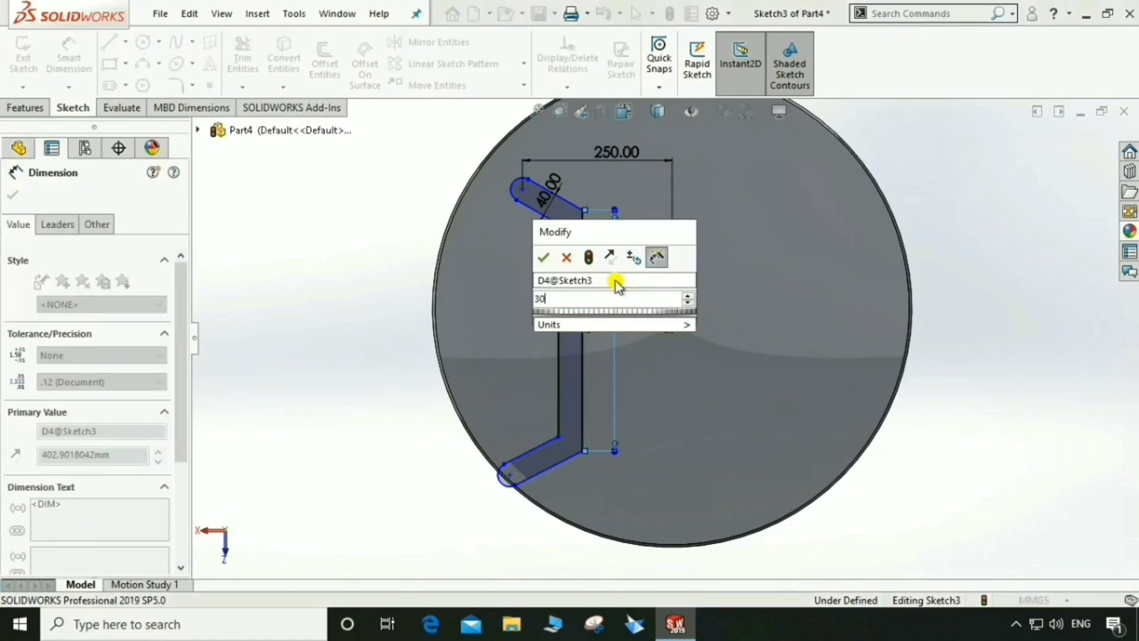
pyautogui.press('Return')
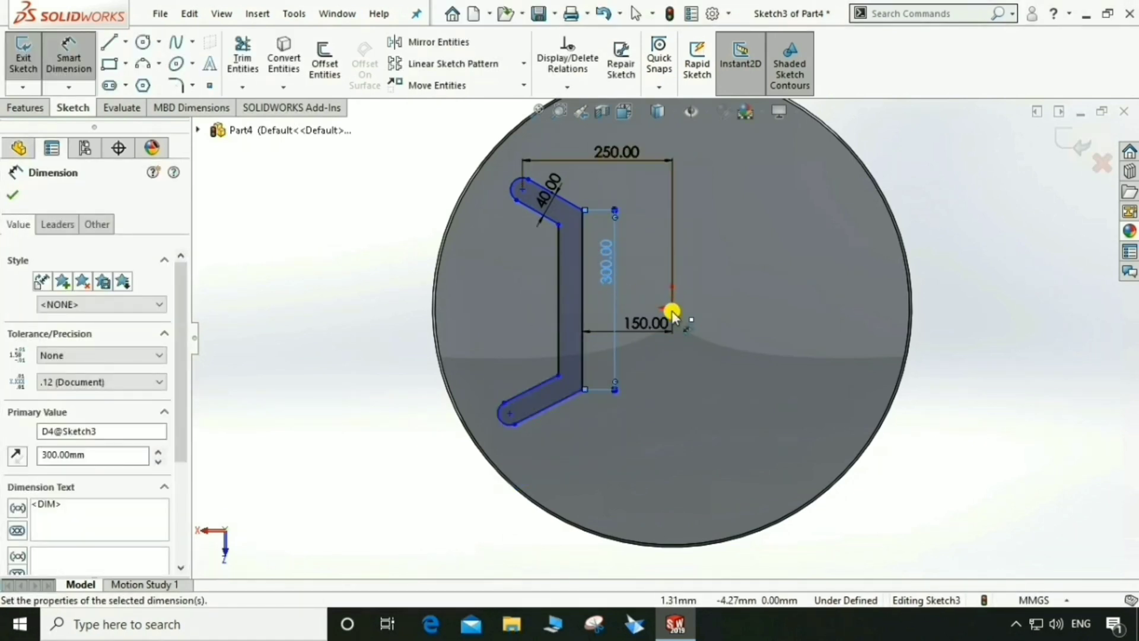
# Set the vertical distance between the upper corner of that 300 mm line and the origin to 150 mm.
pyautogui.click(581, 211)
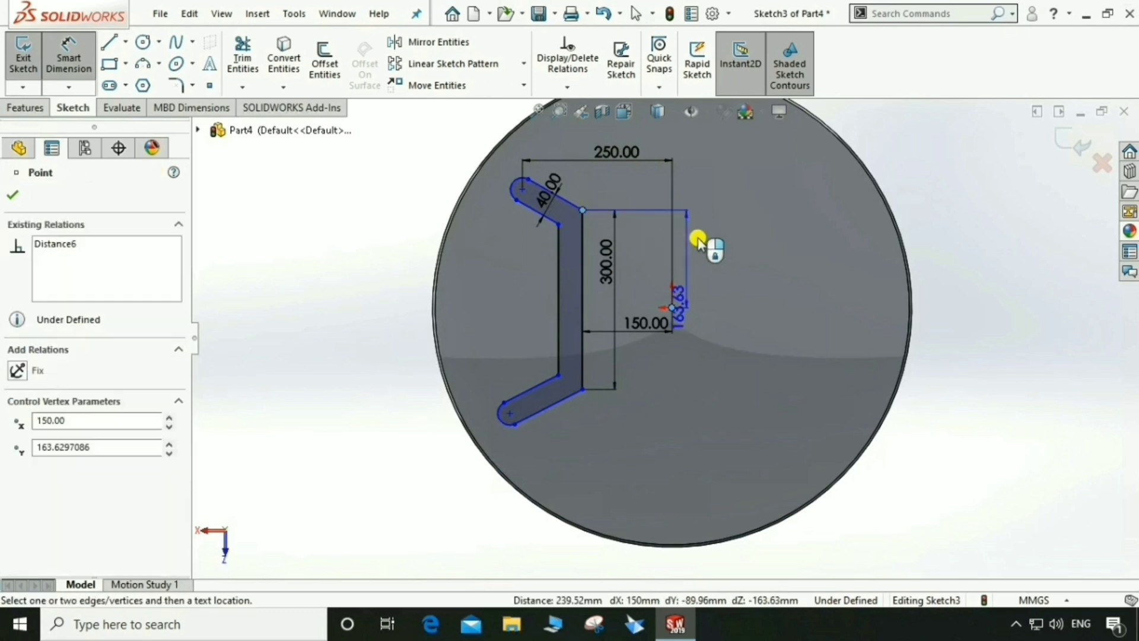
pyautogui.click(705, 245)
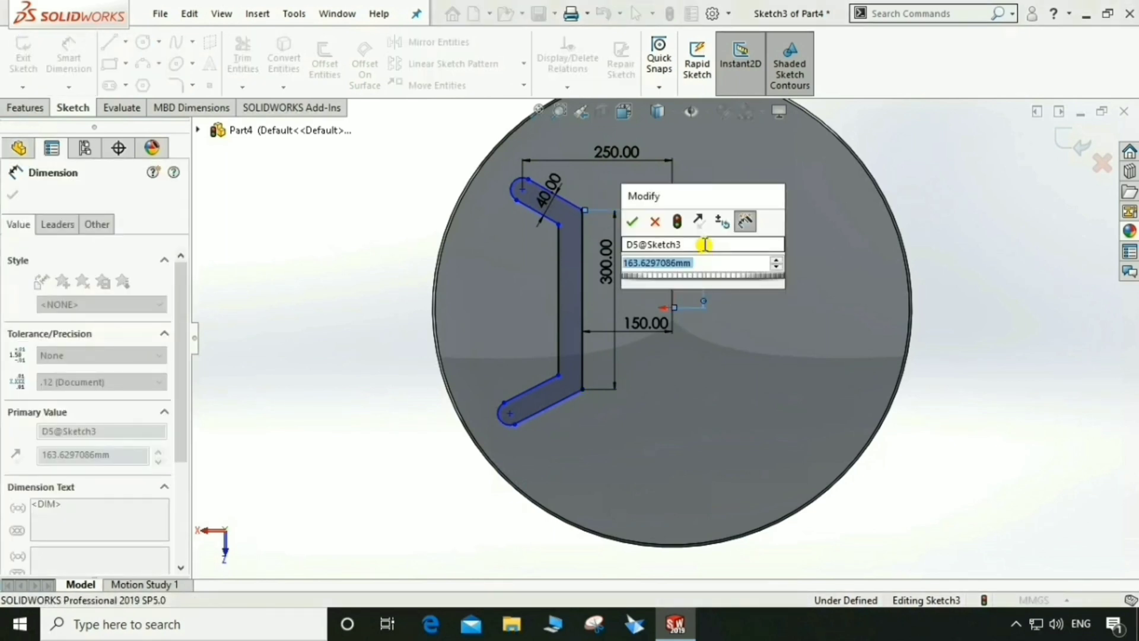
pyautogui.write('150')
pyautogui.press('Return')
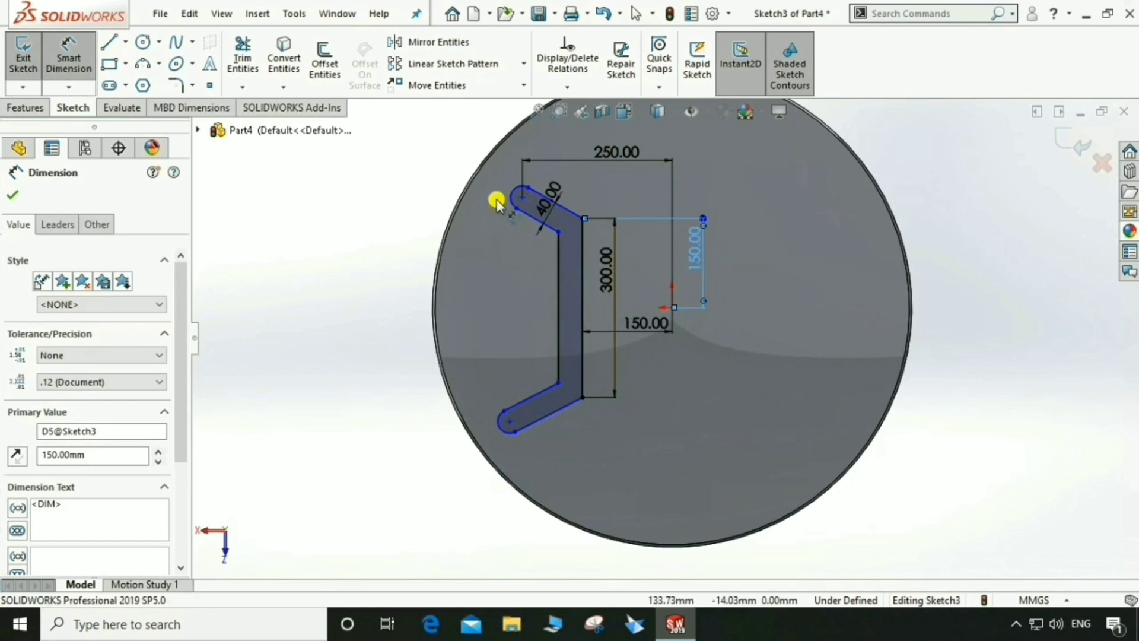
pyautogui.press('Escape')
# Set the horizontal distance from the handle's lower end arc to the origin to 250 mm.
pyautogui.scroll(-2, 531, 157)
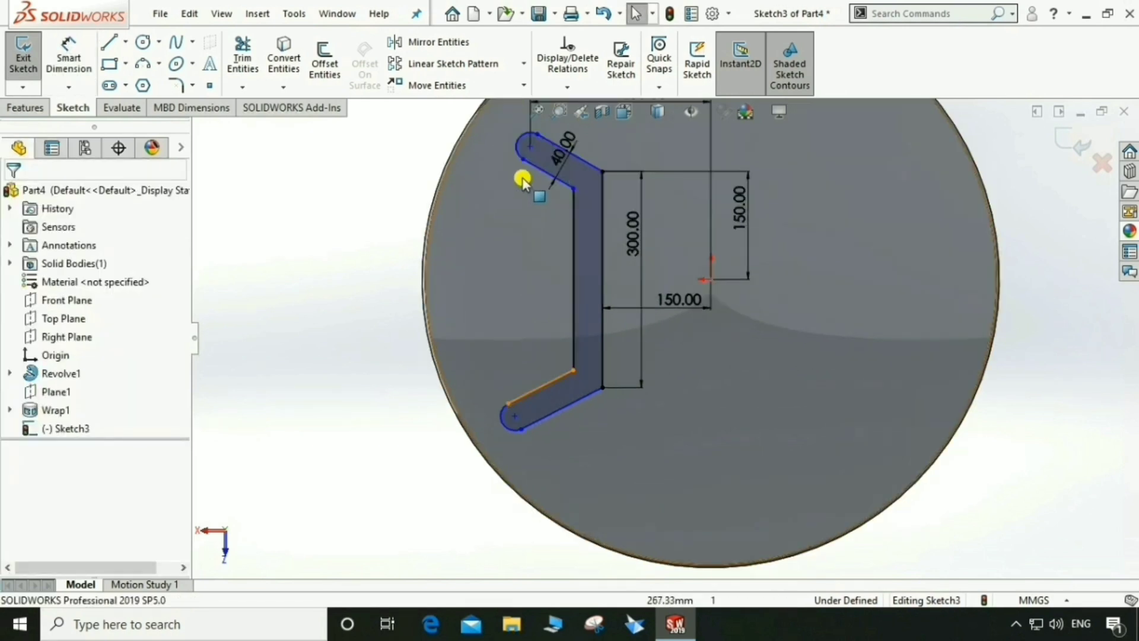
pyautogui.click(69, 70)
pyautogui.click(512, 429)
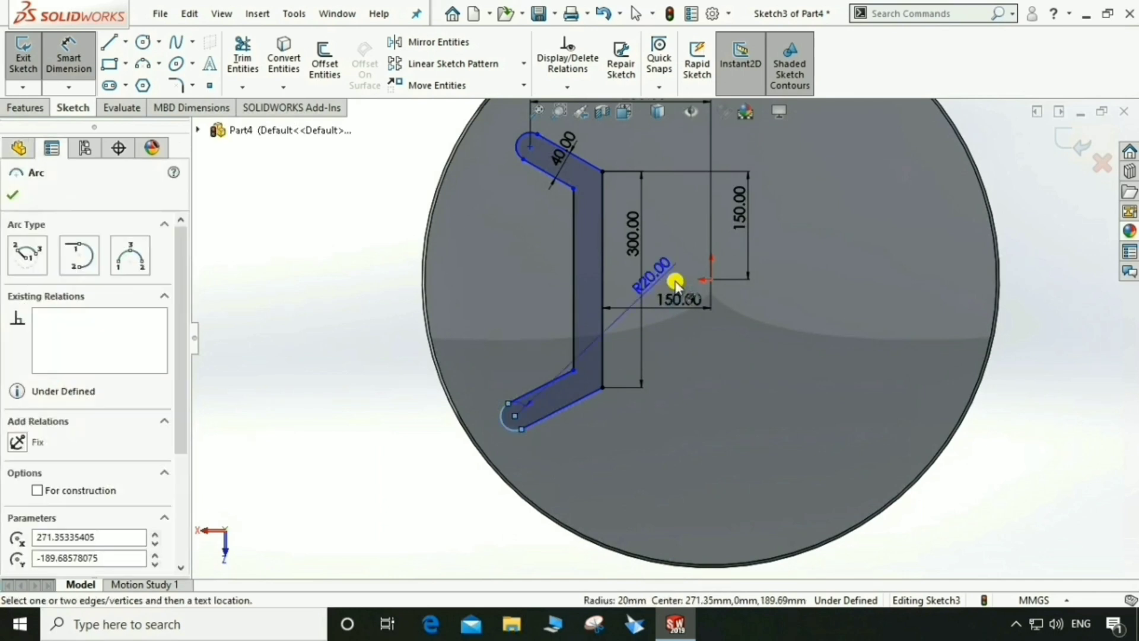
pyautogui.click(711, 280)
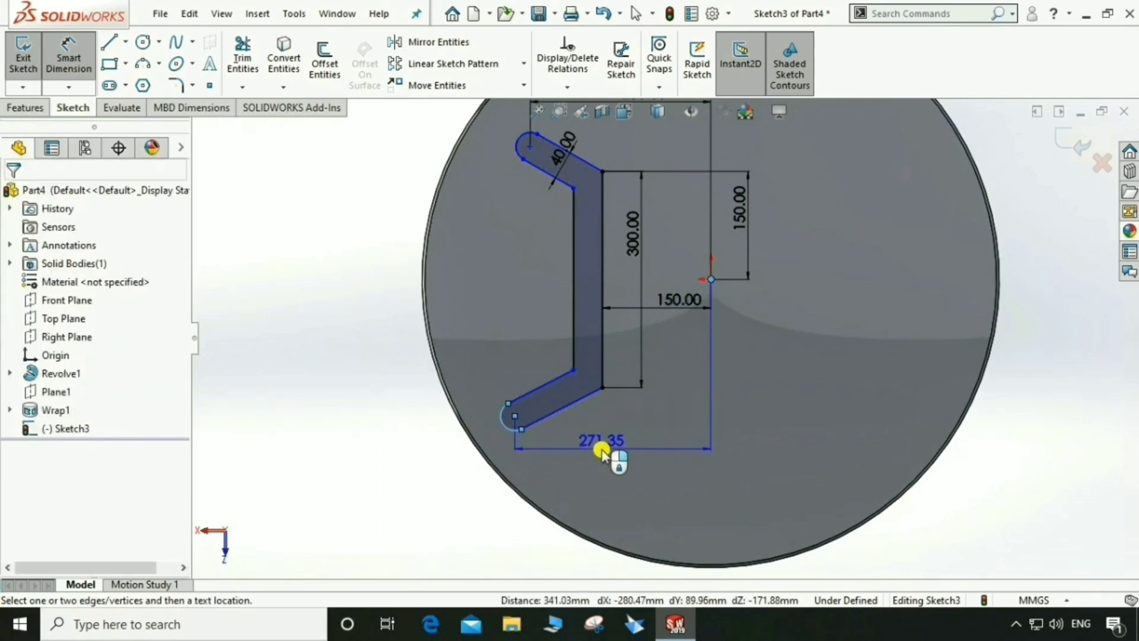
pyautogui.click(607, 449)
pyautogui.write('250')
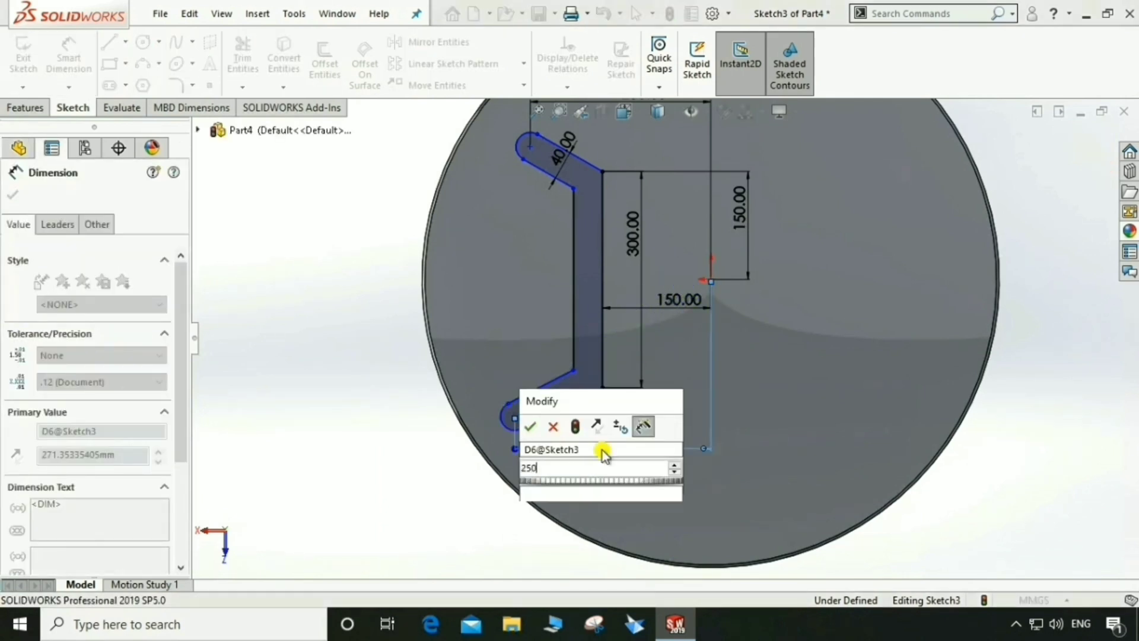
pyautogui.press('Return')
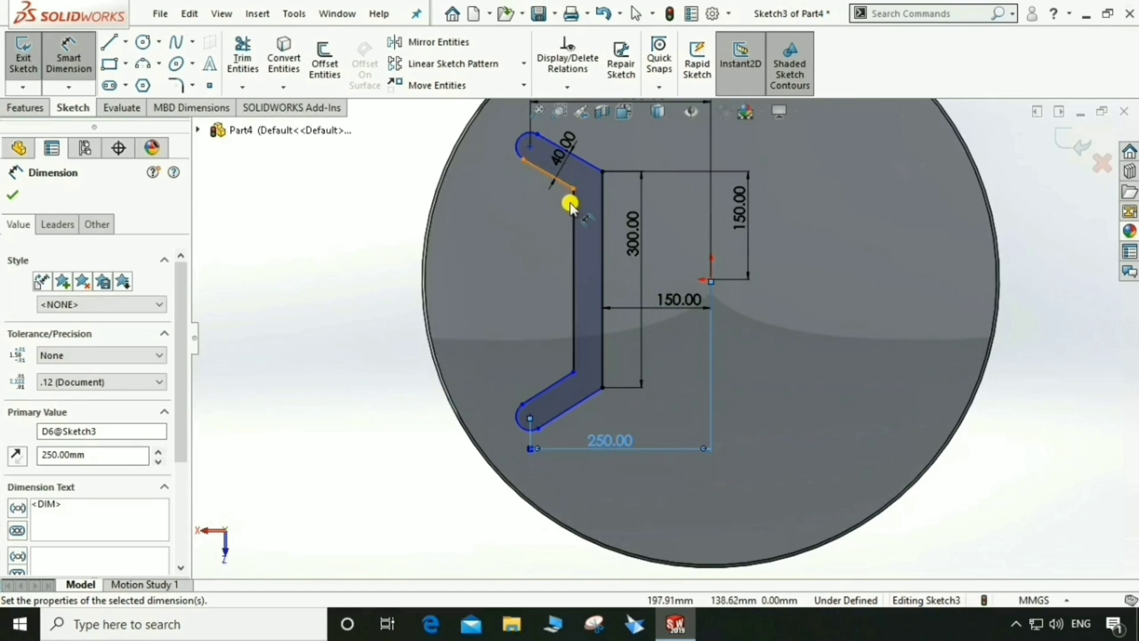
# Set the angle between the handle's outer vertical line and its upper slanted line to 135 degrees.
pyautogui.scroll(-3, 569, 205)
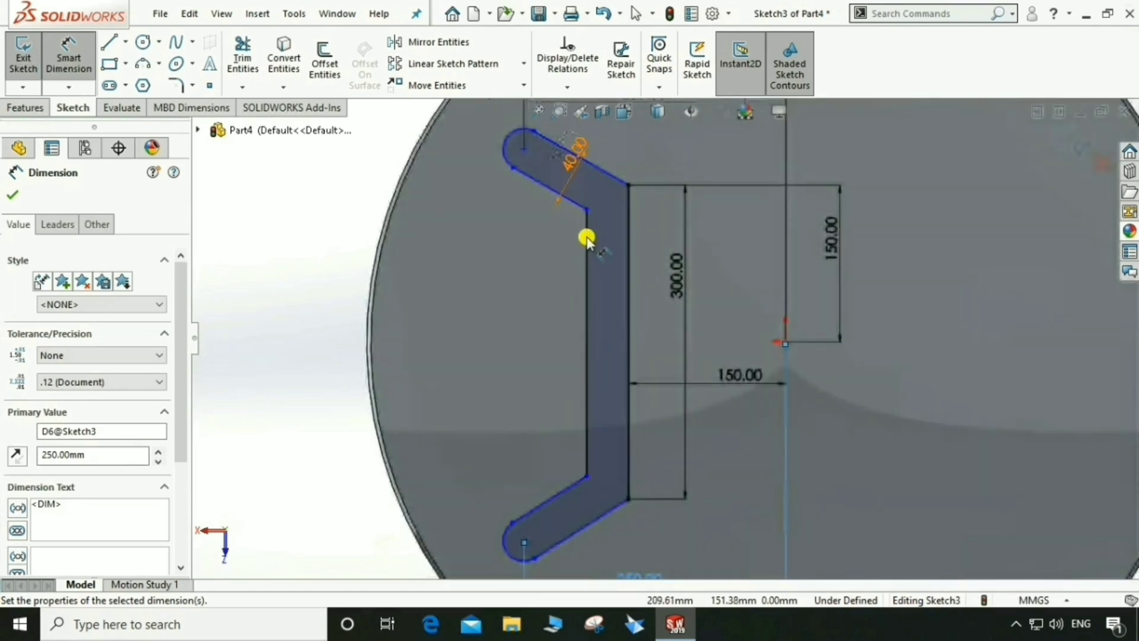
pyautogui.click(587, 249)
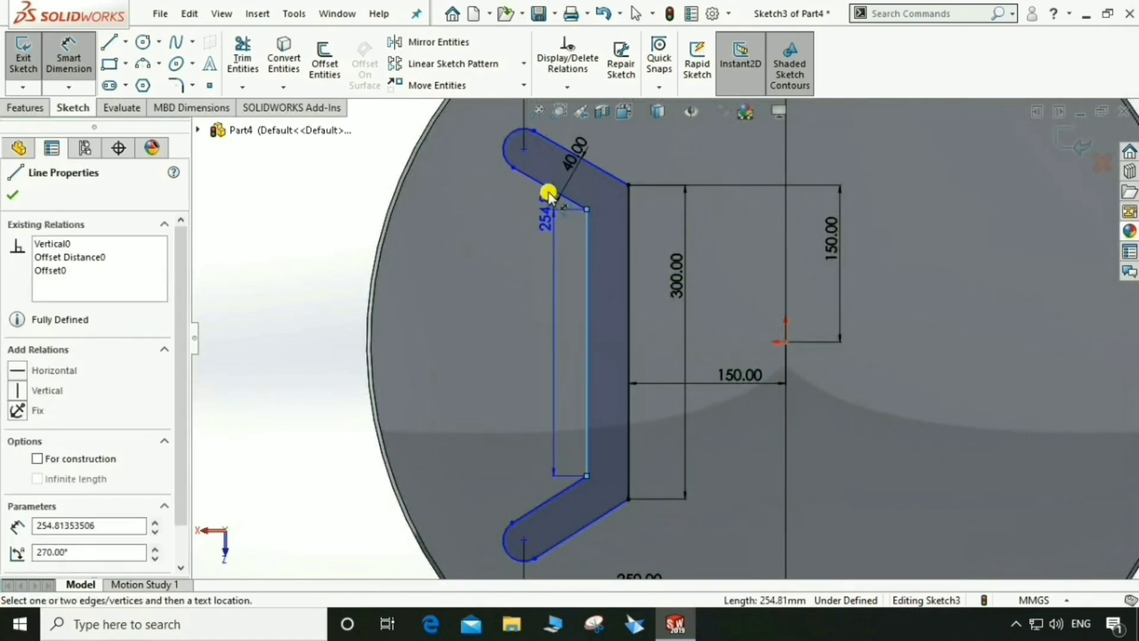
pyautogui.click(542, 183)
pyautogui.click(522, 251)
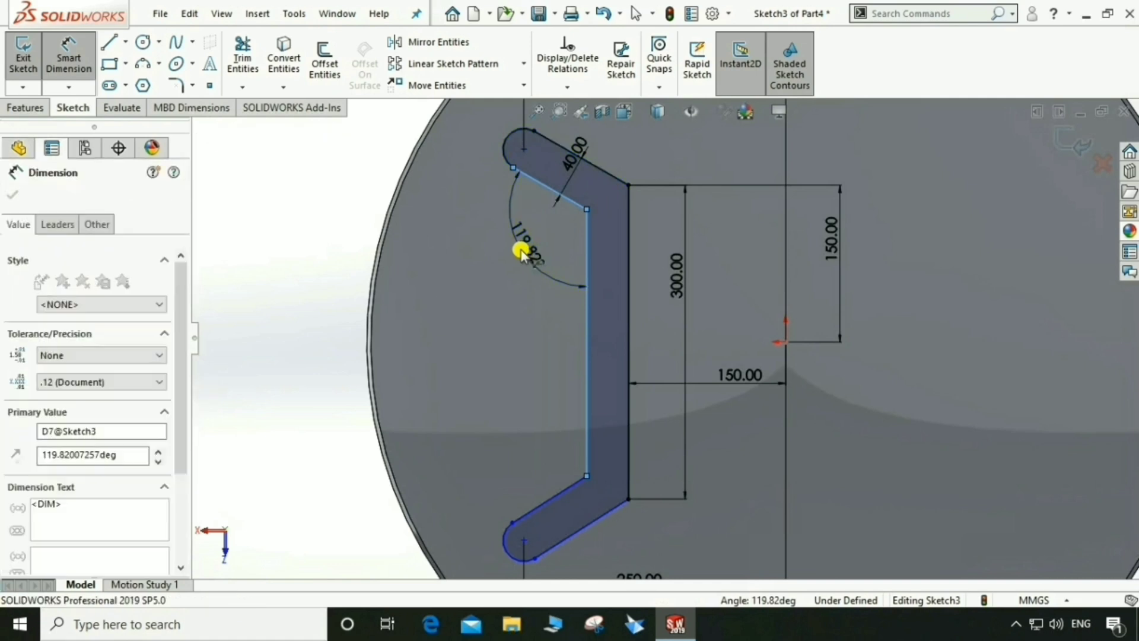
pyautogui.write('135')
pyautogui.press('Return')
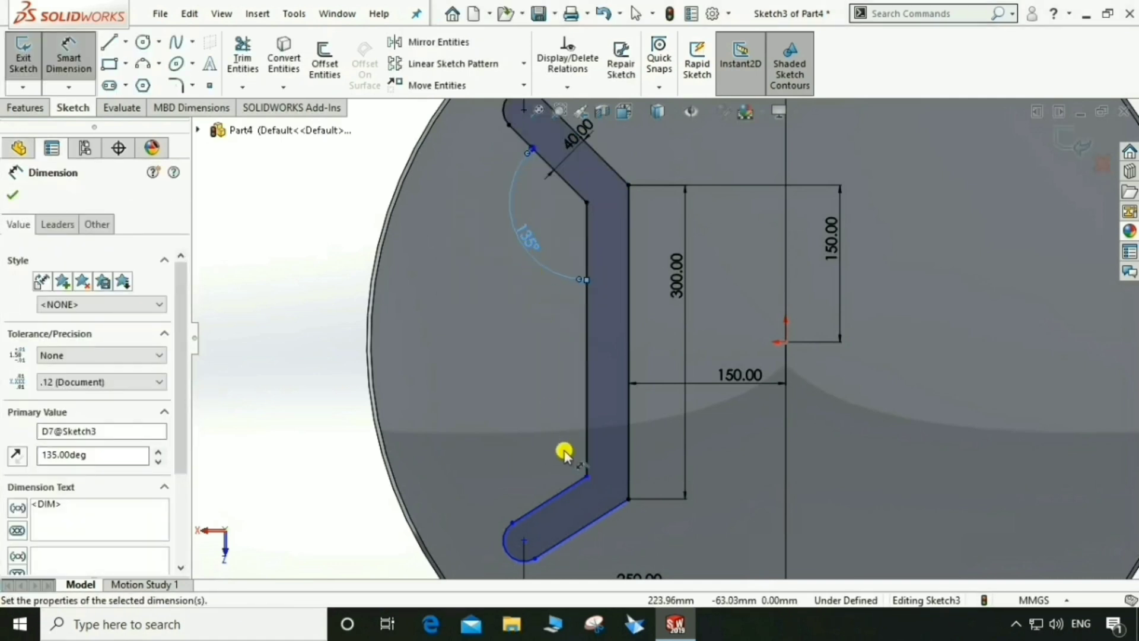
# Set the angle between the handle's outer vertical line and its lower slanted line to 135 degrees, and finish dimensioning.
pyautogui.click(565, 492)
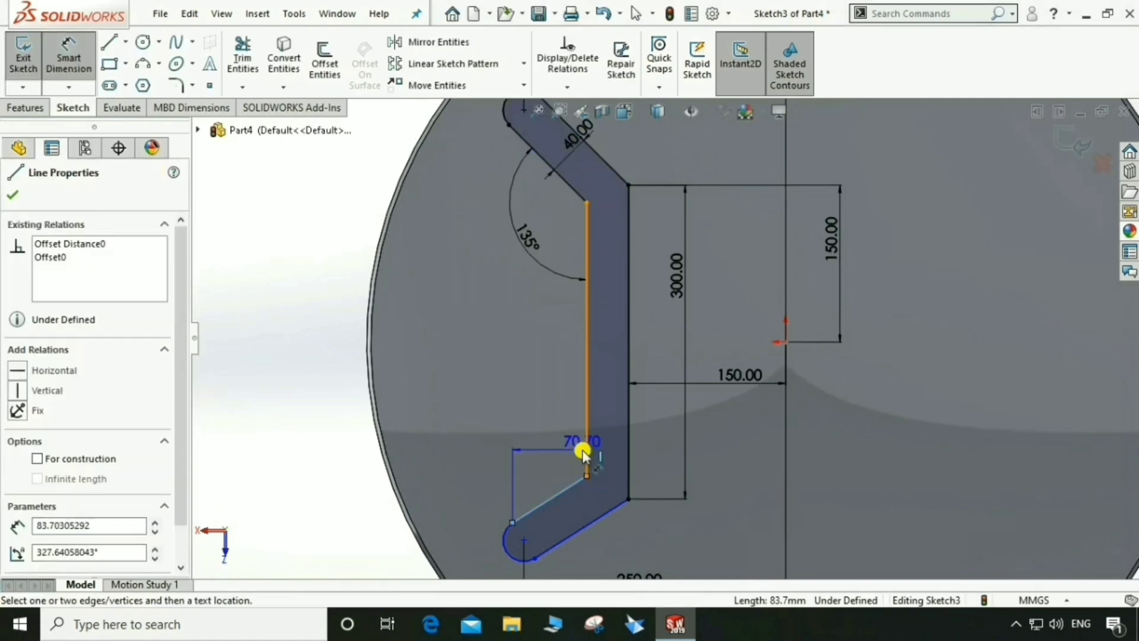
pyautogui.click(565, 448)
pyautogui.click(546, 450)
pyautogui.write('1')
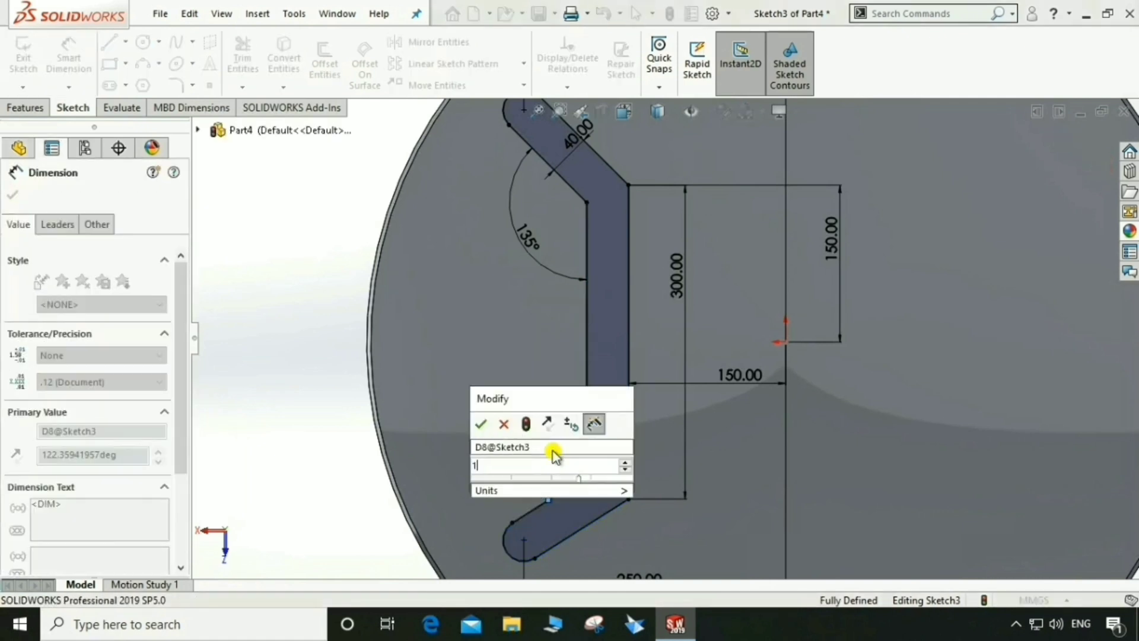
pyautogui.write('35')
pyautogui.press('Return')
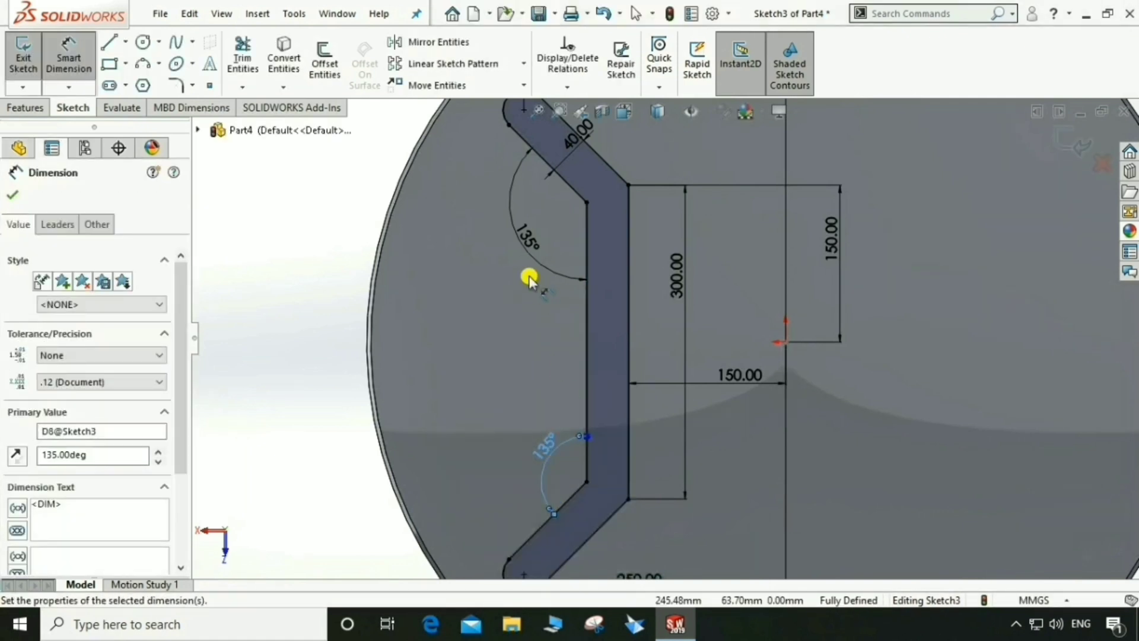
pyautogui.scroll(2, 529, 276)
pyautogui.scroll(2, 528, 277)
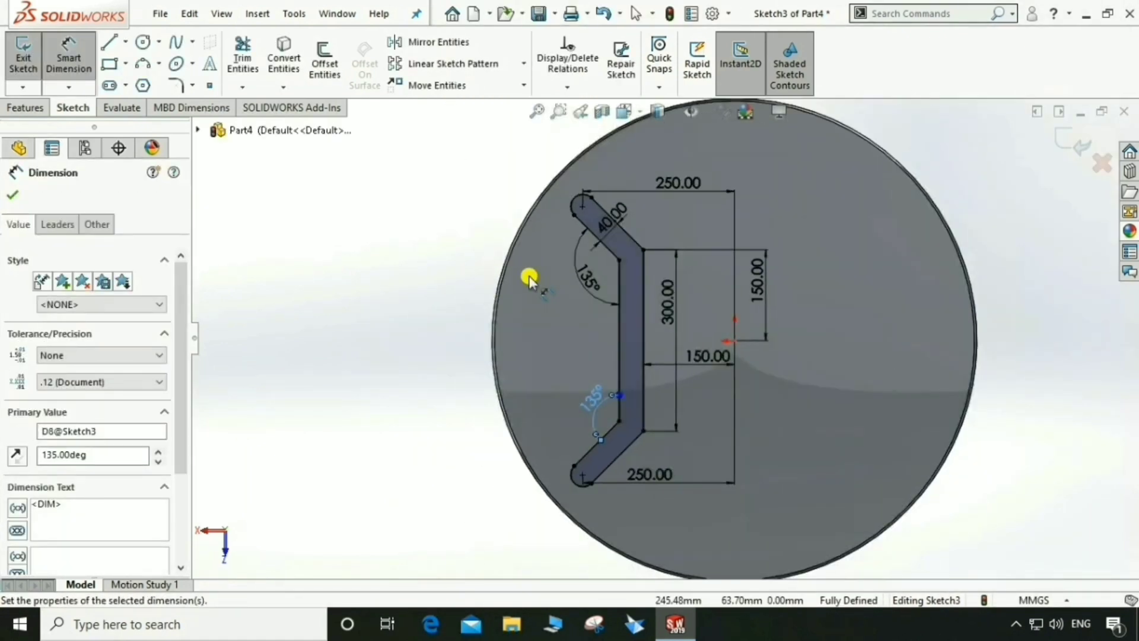
pyautogui.click(13, 196)
# Extrude the handle profile from its sketch plane Up To Surface, ending at the shield's concave back face.
pyautogui.click(34, 108)
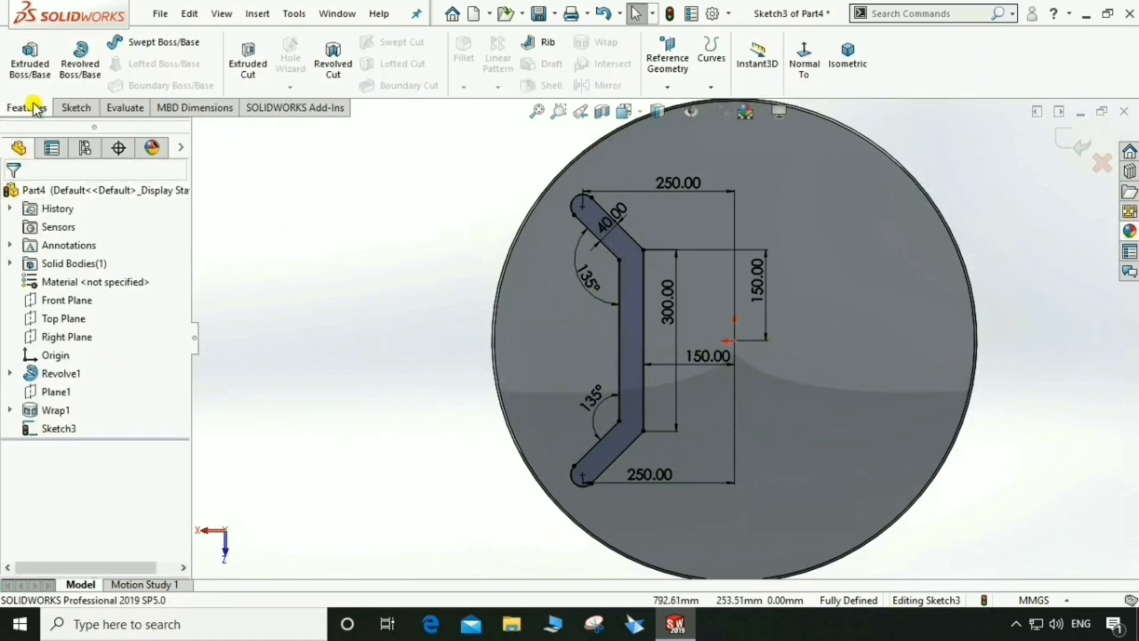
pyautogui.click(31, 59)
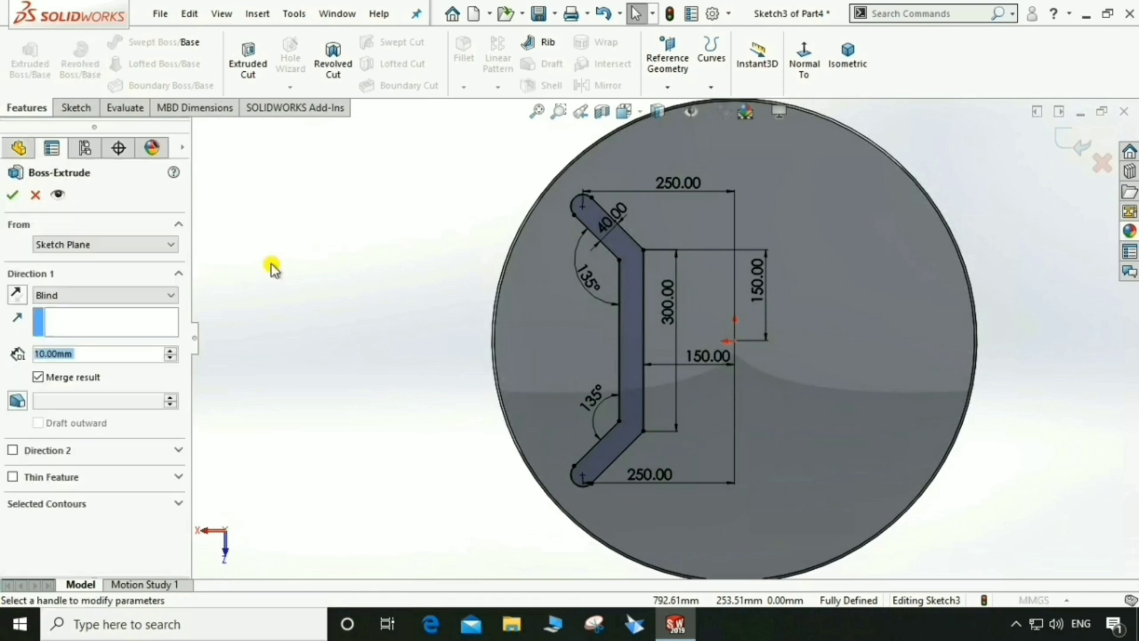
pyautogui.click(171, 297)
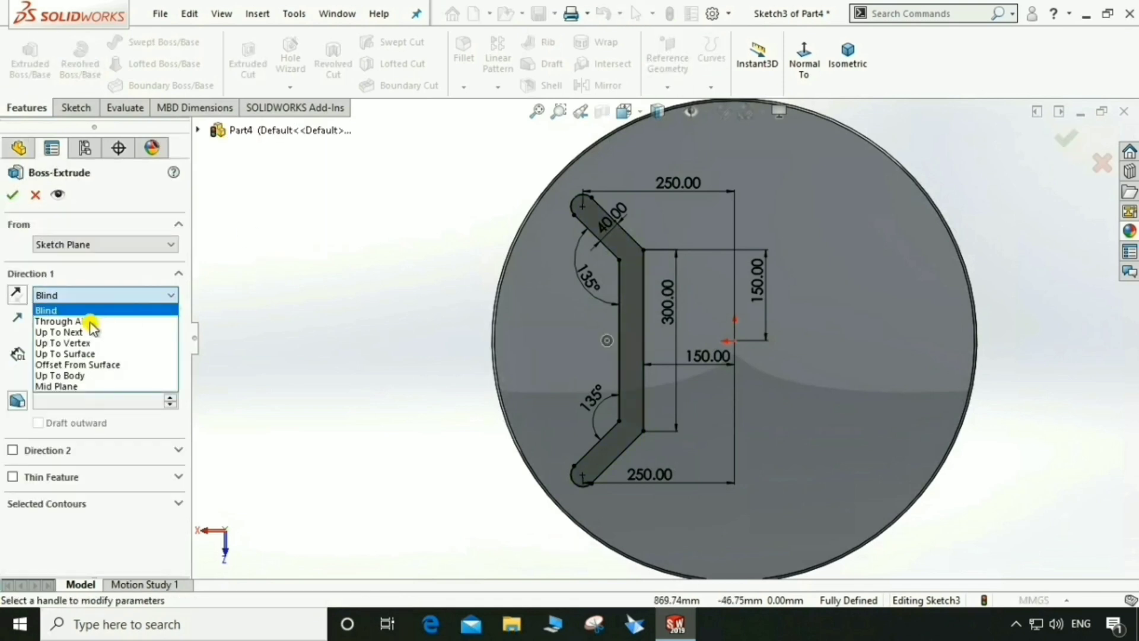
pyautogui.click(89, 354)
pyautogui.moveTo(516, 351); pyautogui.dragTo(501, 275, button='middle')
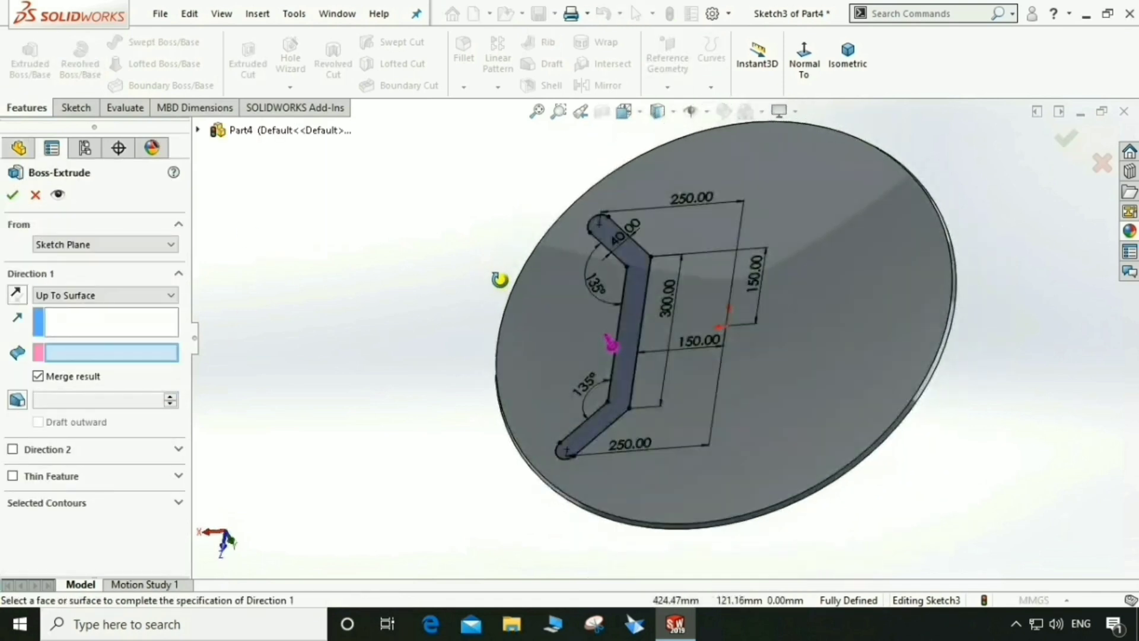
pyautogui.click(775, 351)
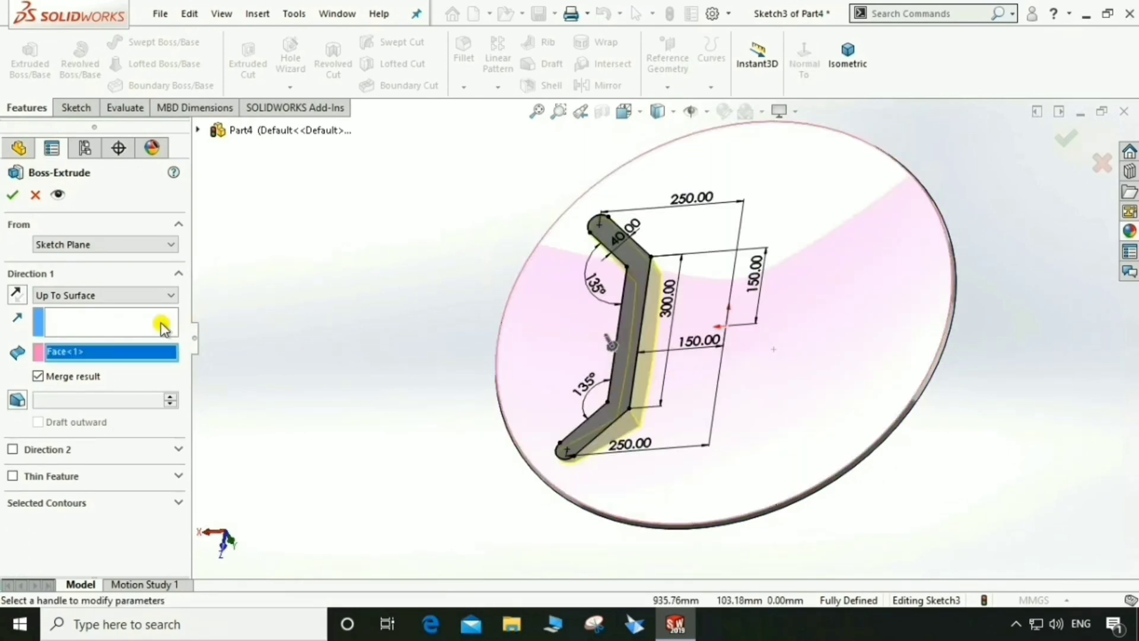
pyautogui.click(14, 195)
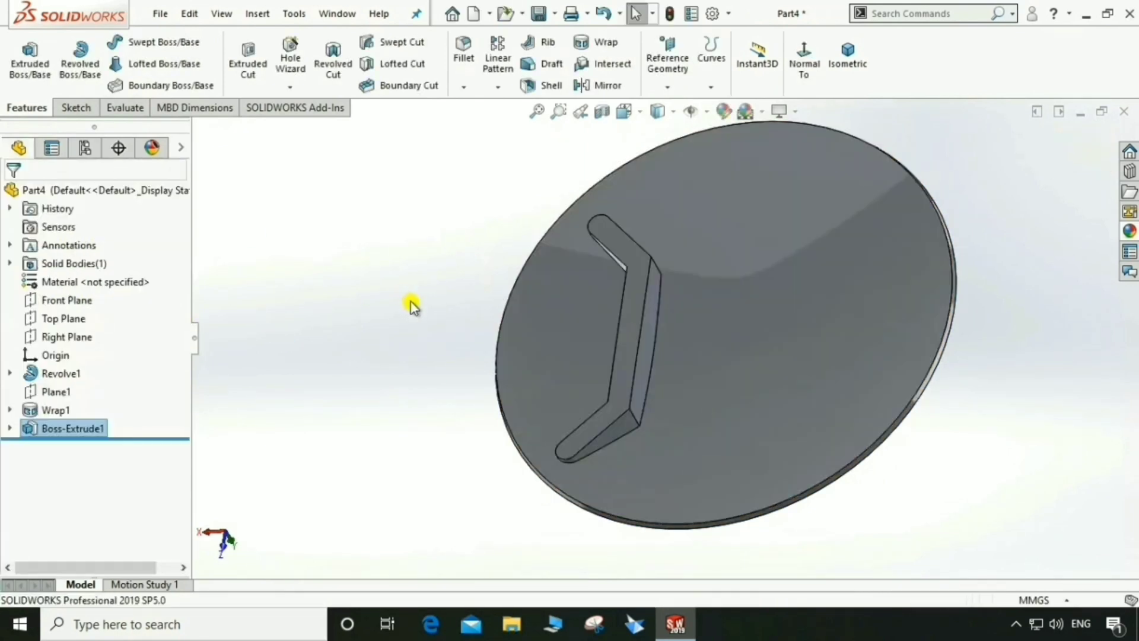
# Start a sketch on the flat side face of the handle's straight middle section that faces the shield's centre.
pyautogui.moveTo(573, 341); pyautogui.dragTo(541, 333, button='middle')
pyautogui.scroll(-3, 652, 327)
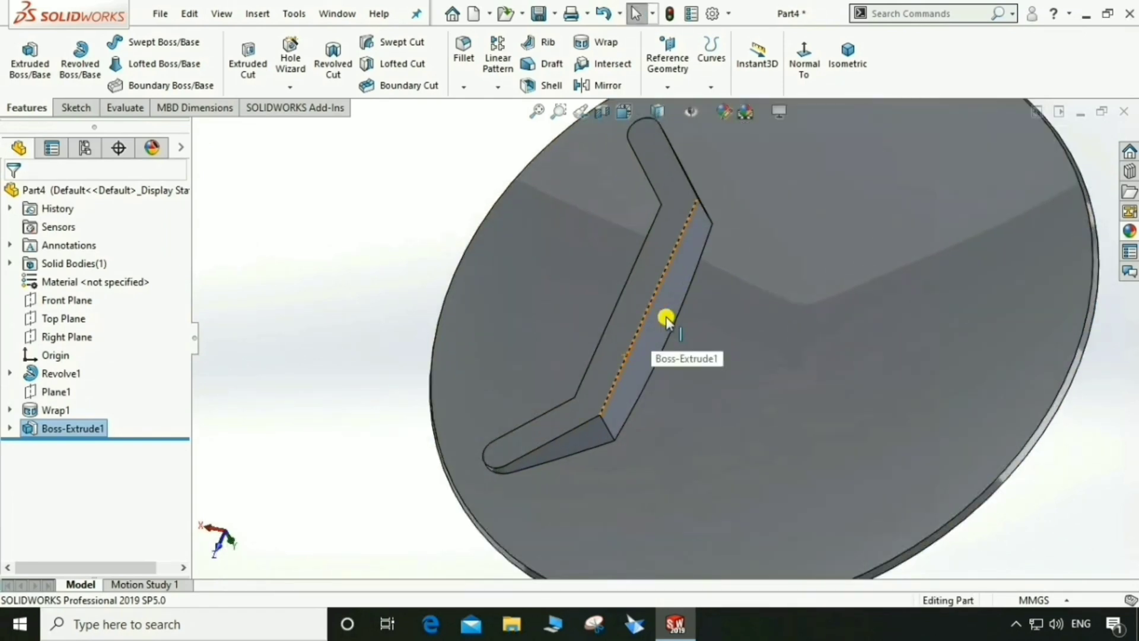
pyautogui.click(665, 319)
pyautogui.click(804, 58)
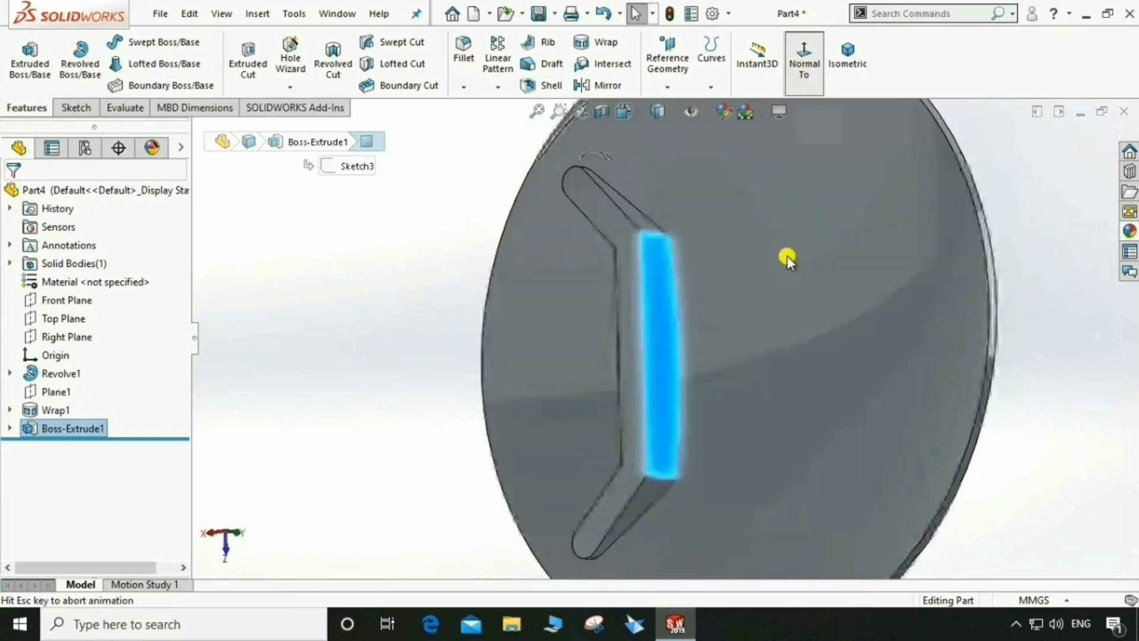
pyautogui.moveTo(653, 379); pyautogui.dragTo(714, 375, button='middle')
pyautogui.scroll(-2, 714, 375)
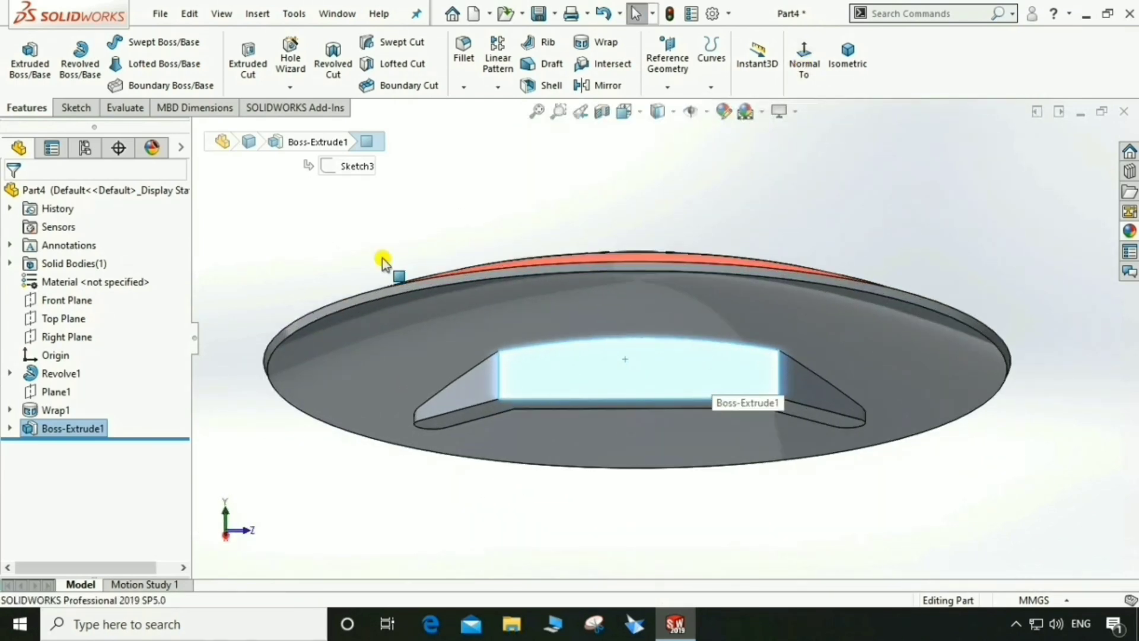
pyautogui.click(72, 110)
pyautogui.click(23, 54)
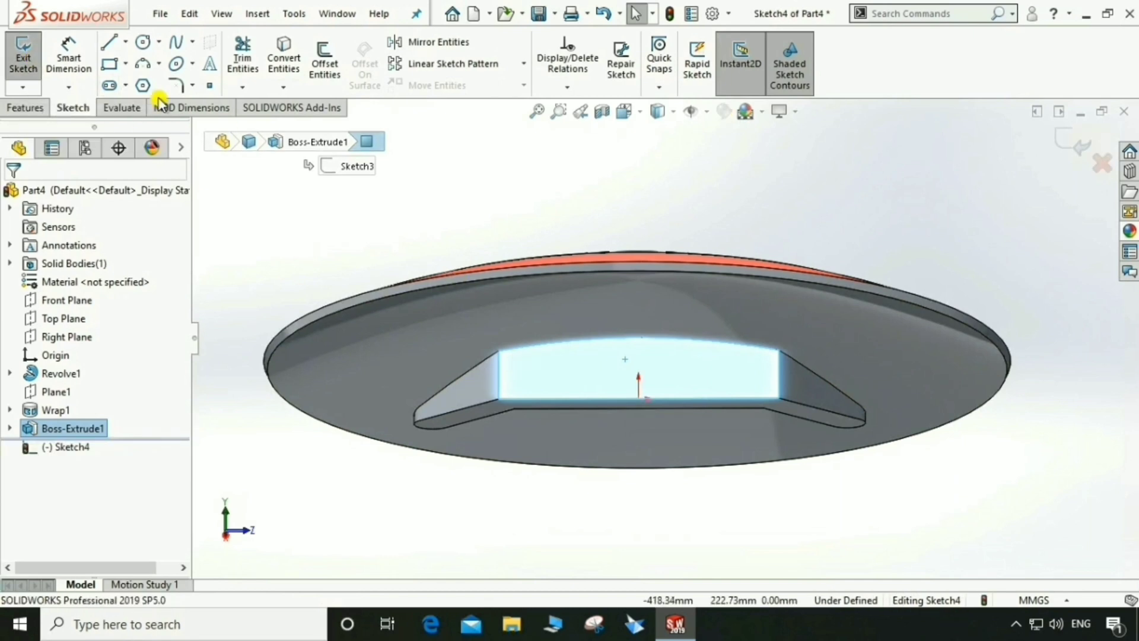
# Offset the outline of the handle's side face 15 mm inward using the reversed direction.
pyautogui.click(324, 59)
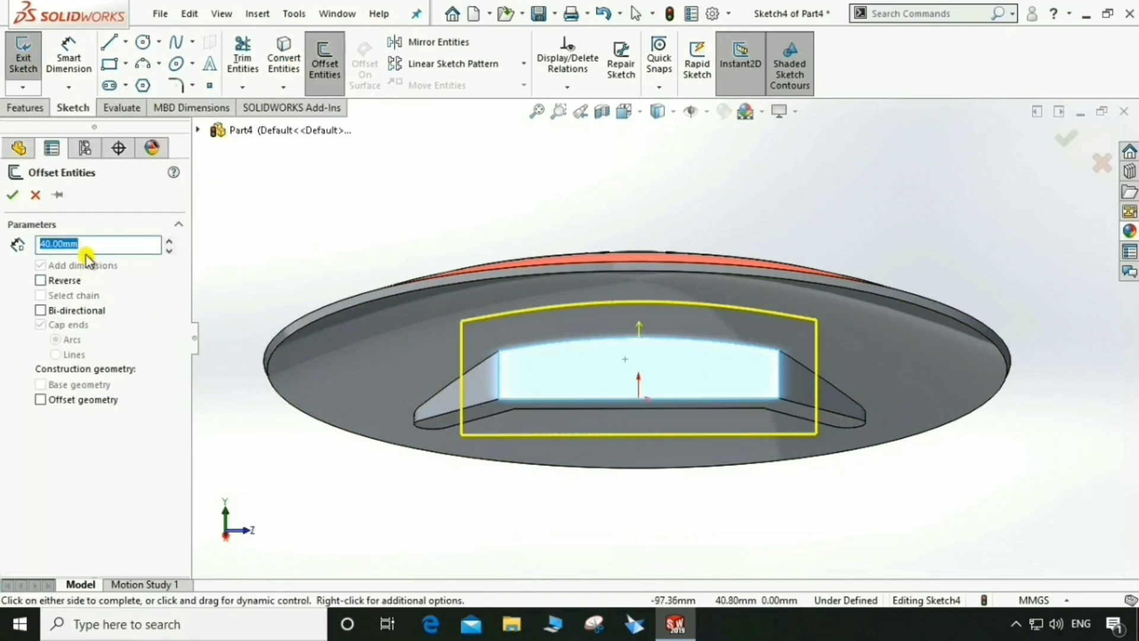
pyautogui.write('20')
pyautogui.press('Return')
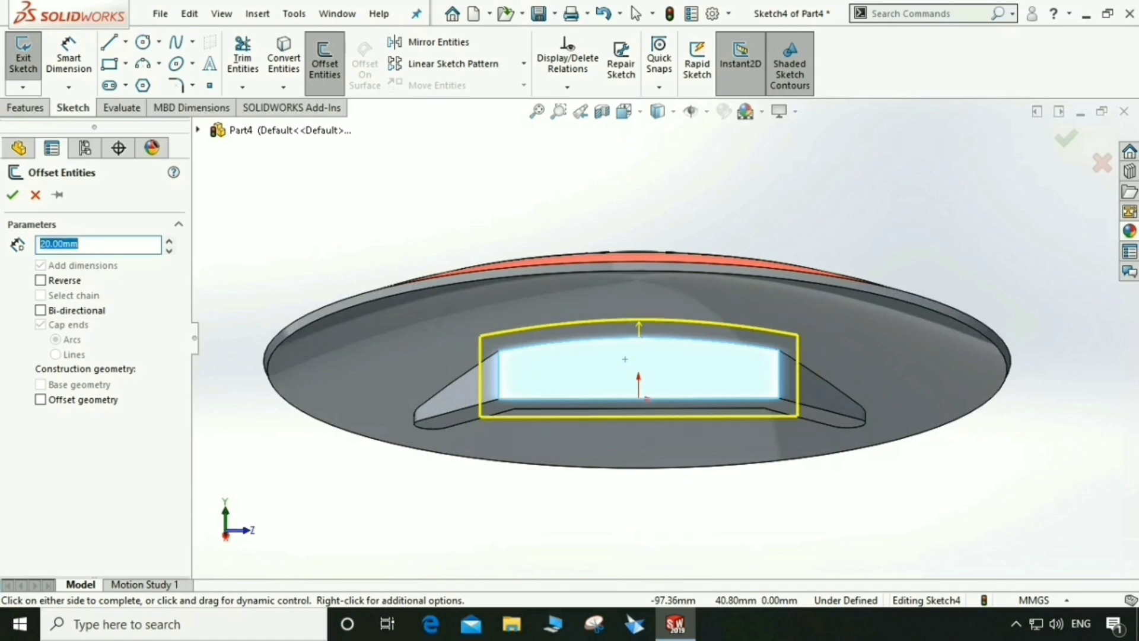
pyautogui.click(40, 280)
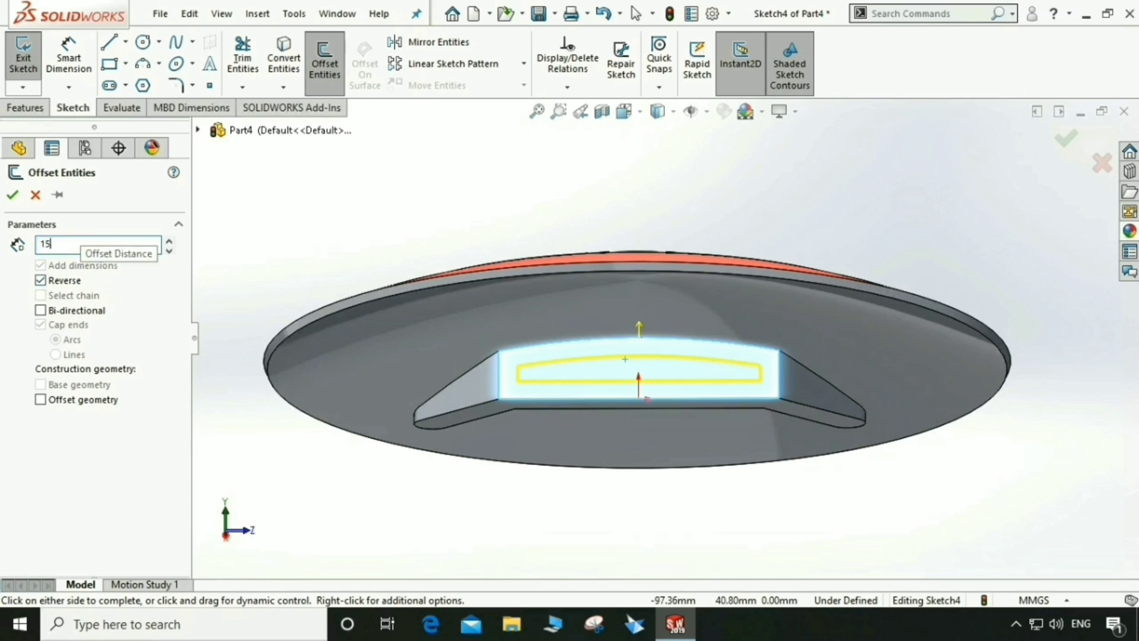
pyautogui.press('Return')
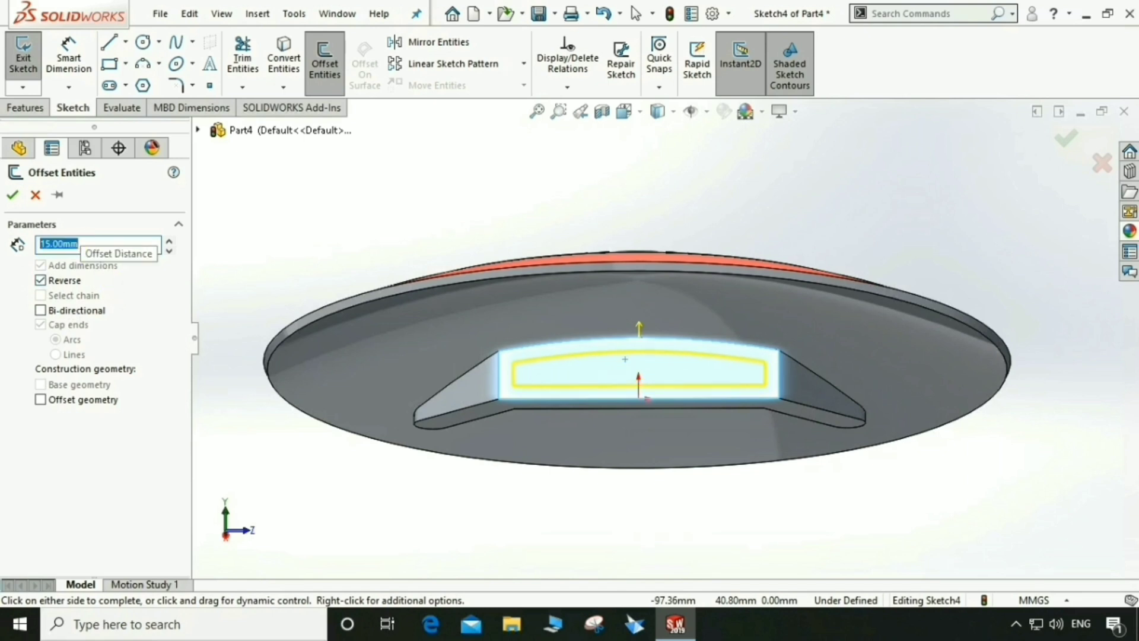
pyautogui.click(14, 197)
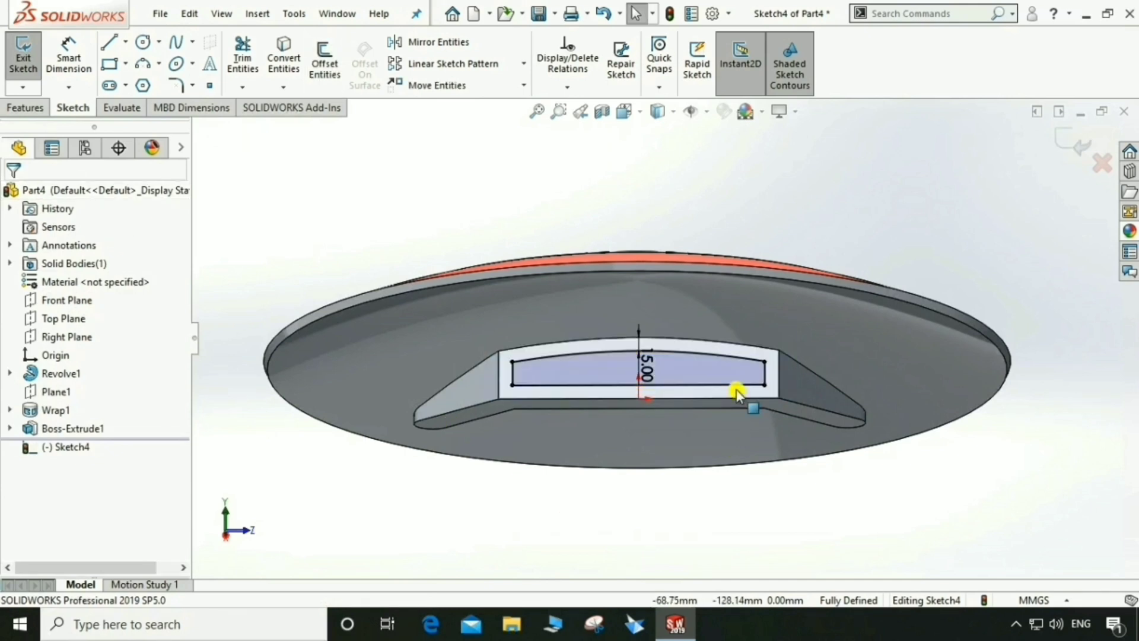
# Cut-extrude the offset profile Up To Surface, through to the opposite side face of the handle's middle section.
pyautogui.scroll(-2, 735, 389)
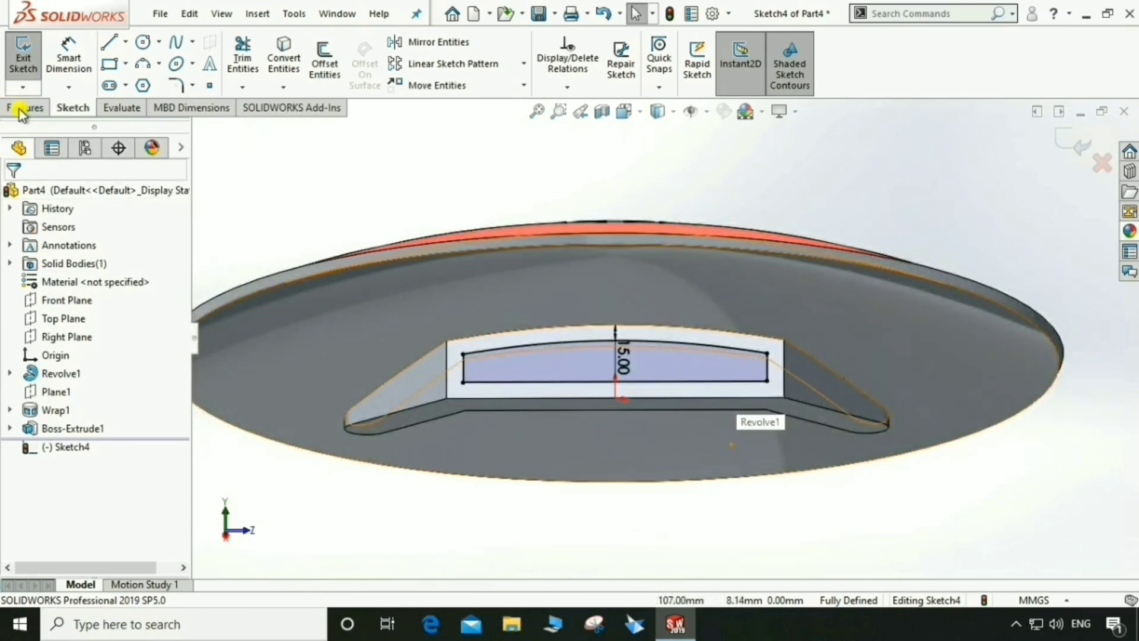
pyautogui.click(22, 108)
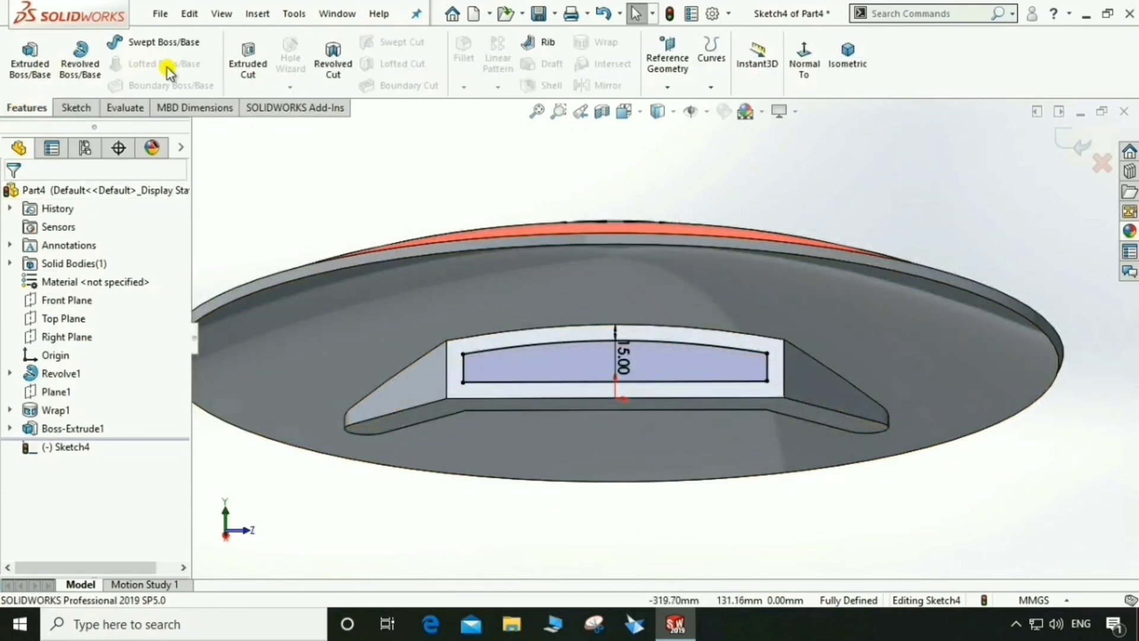
pyautogui.click(249, 53)
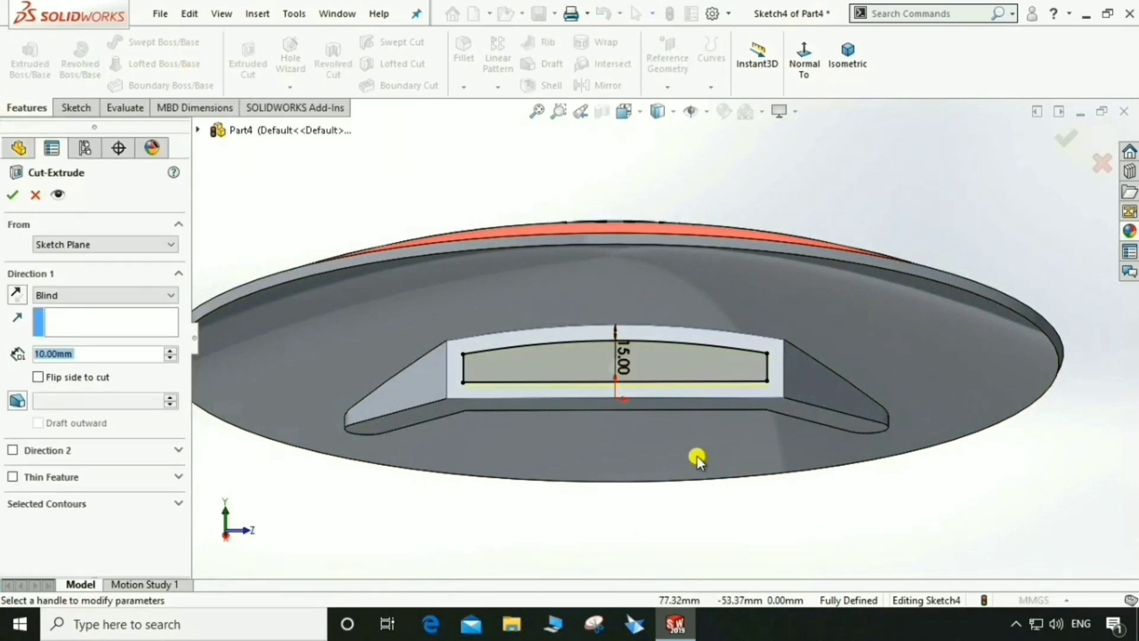
pyautogui.moveTo(516, 401); pyautogui.dragTo(267, 332, button='middle')
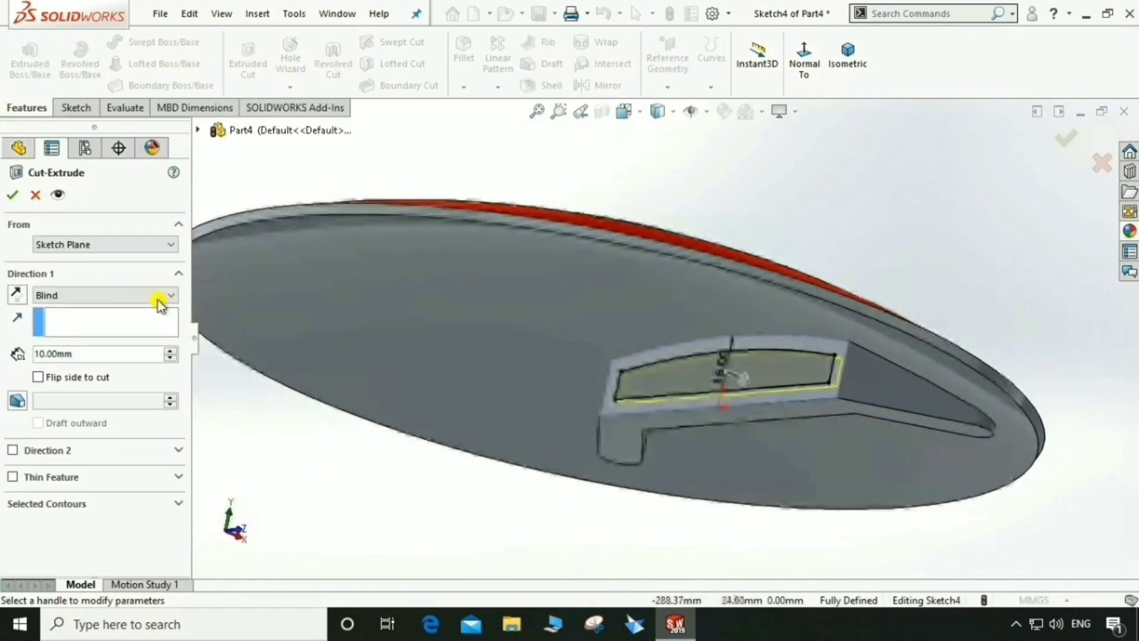
pyautogui.click(159, 298)
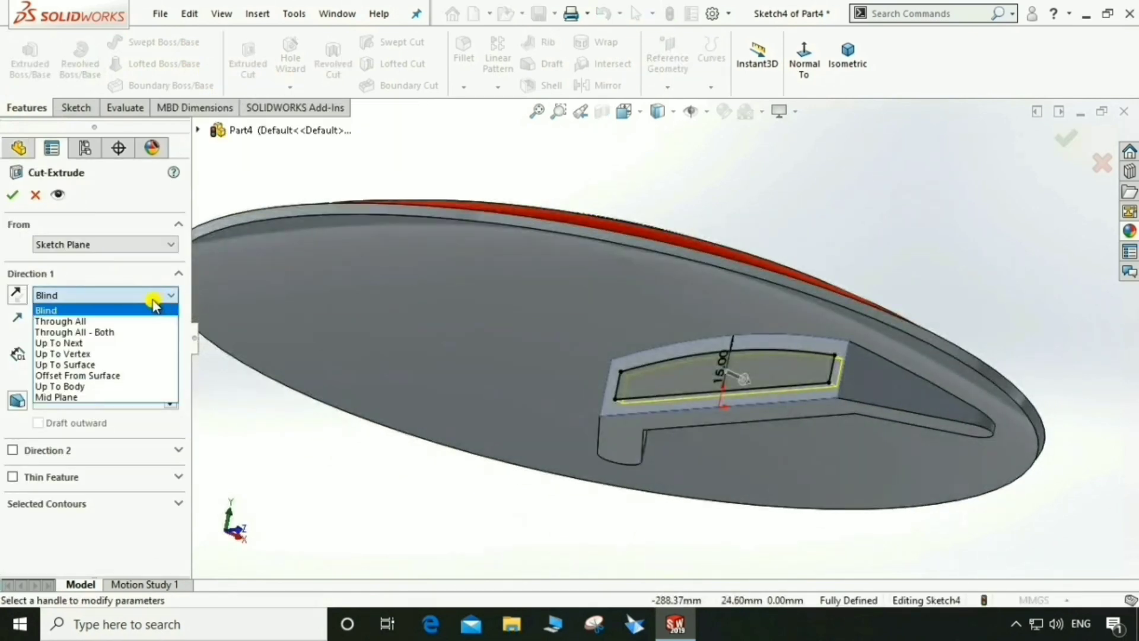
pyautogui.click(78, 364)
pyautogui.moveTo(702, 394); pyautogui.dragTo(788, 381, button='middle')
pyautogui.click(794, 386)
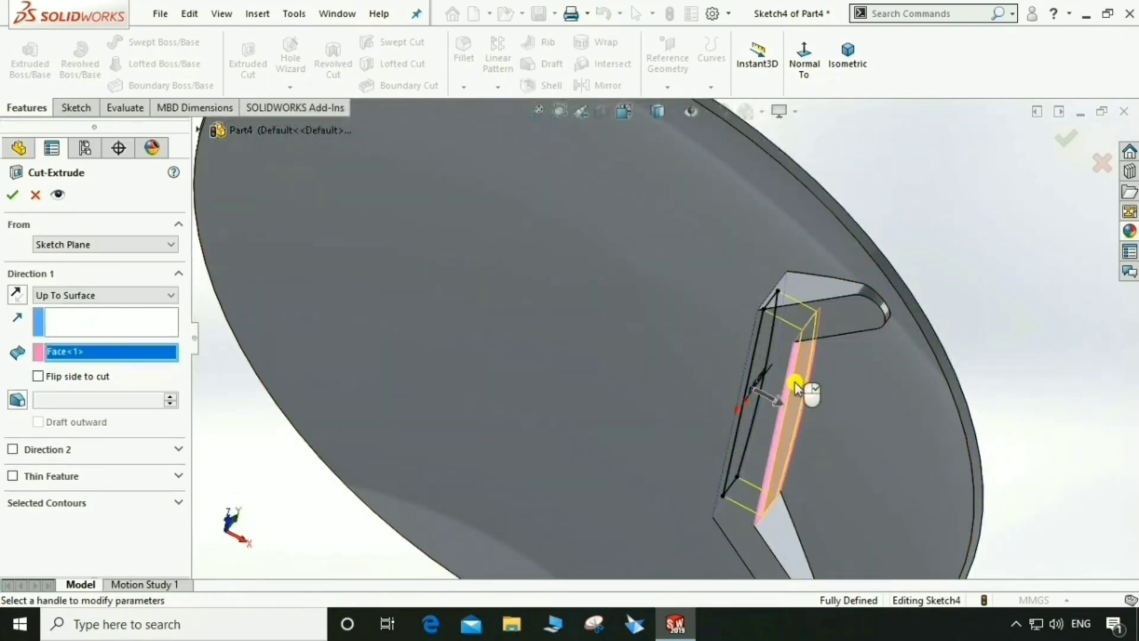
pyautogui.click(13, 196)
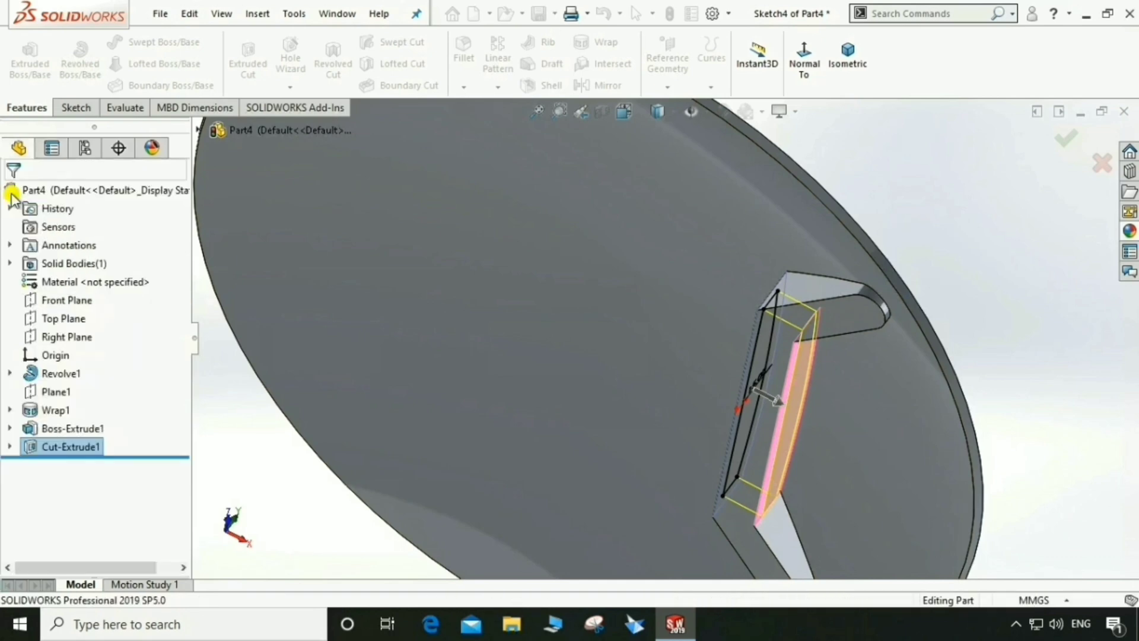
# Begin a symmetric 5 mm fillet with the handle's two long middle edges and the adjoining slanted edges of both arms.
pyautogui.moveTo(755, 445); pyautogui.dragTo(678, 432, button='middle')
pyautogui.click(923, 381)
pyautogui.scroll(-4, 687, 438)
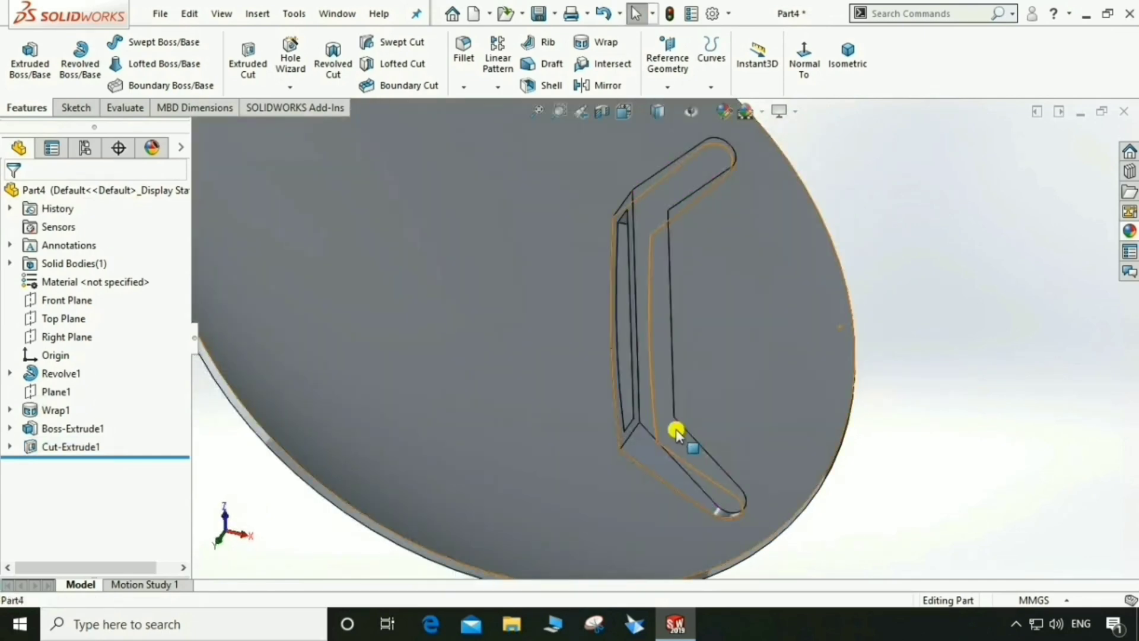
pyautogui.press('f')
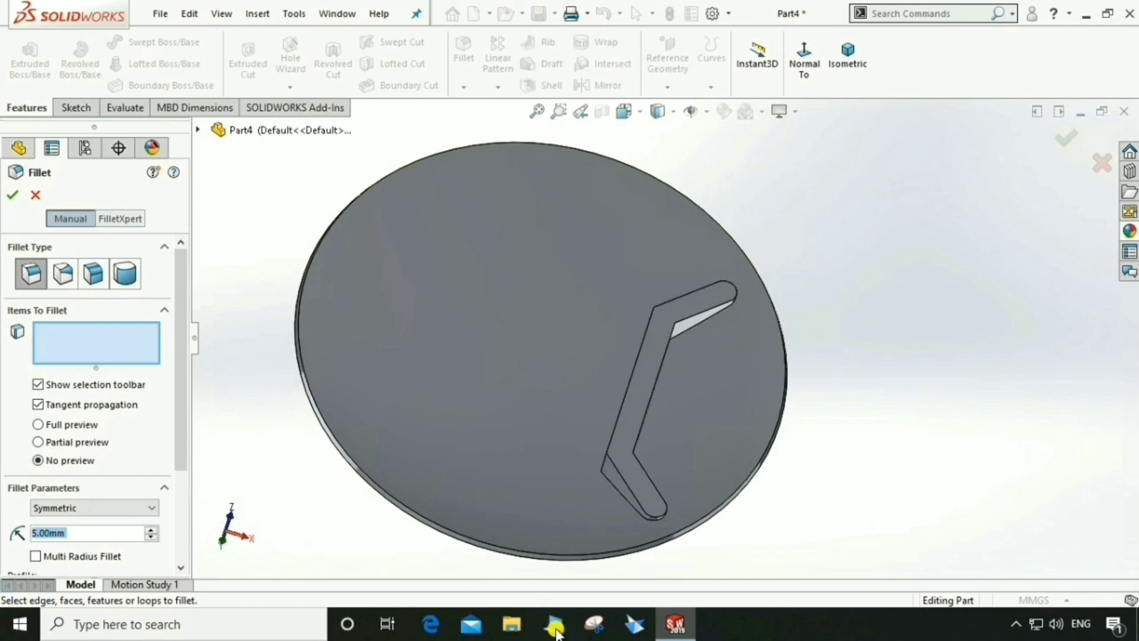
pyautogui.scroll(-2, 667, 391)
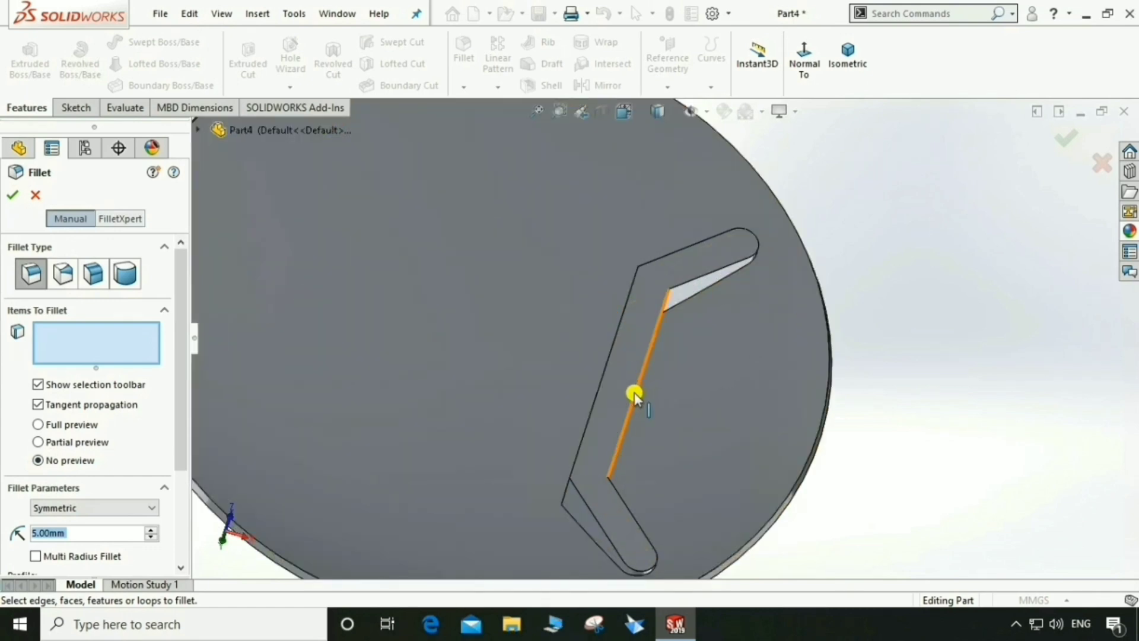
pyautogui.click(600, 384)
pyautogui.click(606, 450)
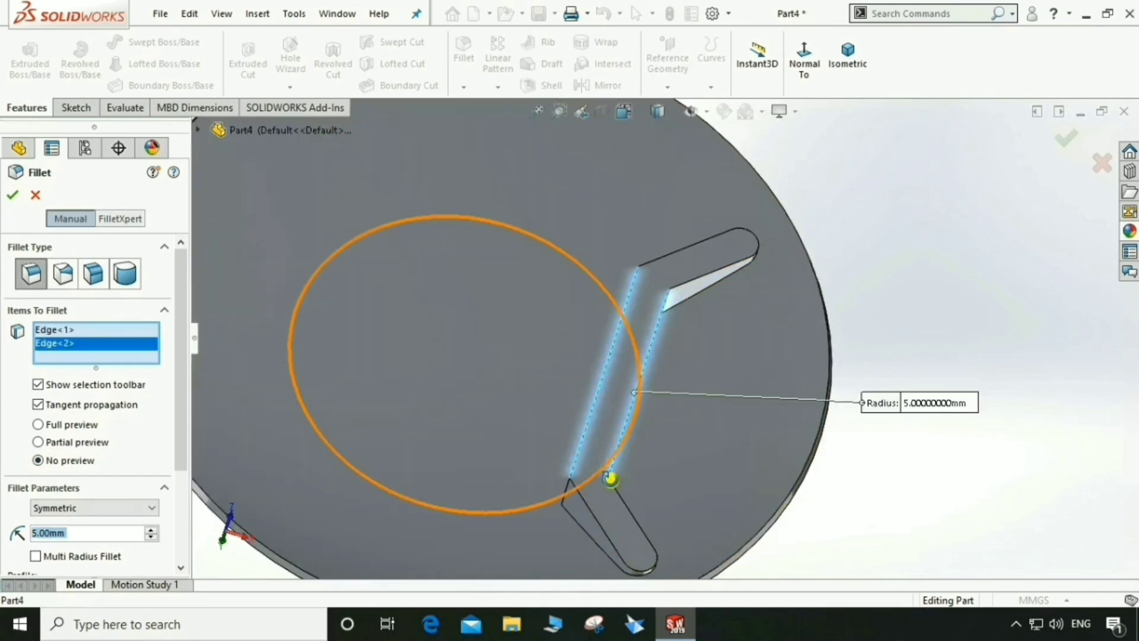
pyautogui.click(663, 236)
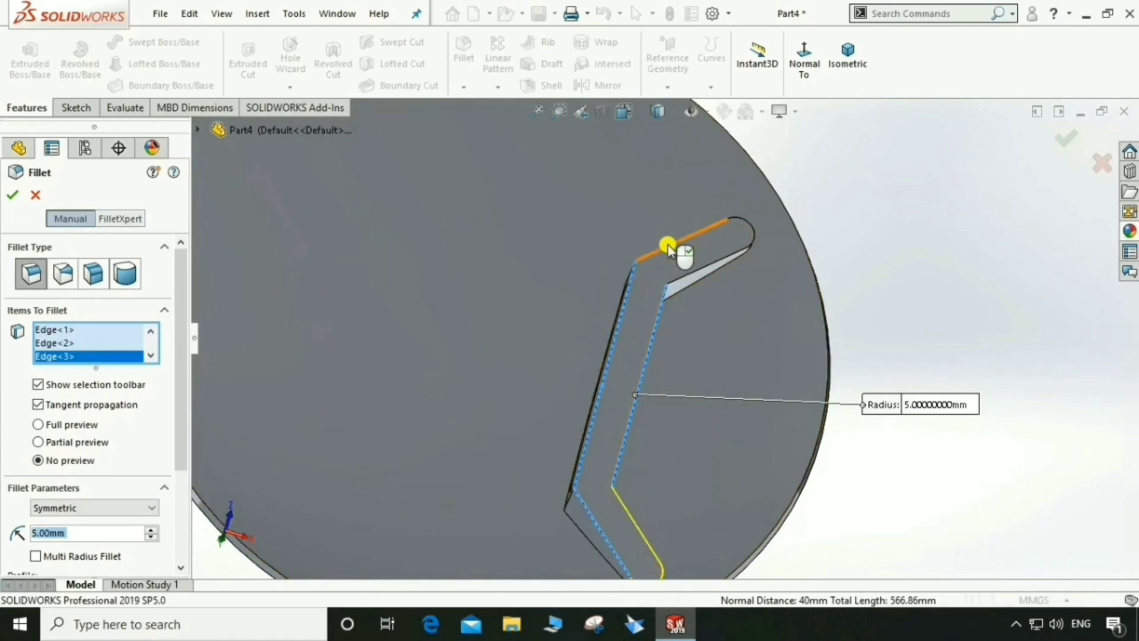
pyautogui.click(666, 247)
# Add the edges of the handle's cut-out opening on both side faces to the fillet selection.
pyautogui.moveTo(643, 331); pyautogui.dragTo(679, 325, button='middle')
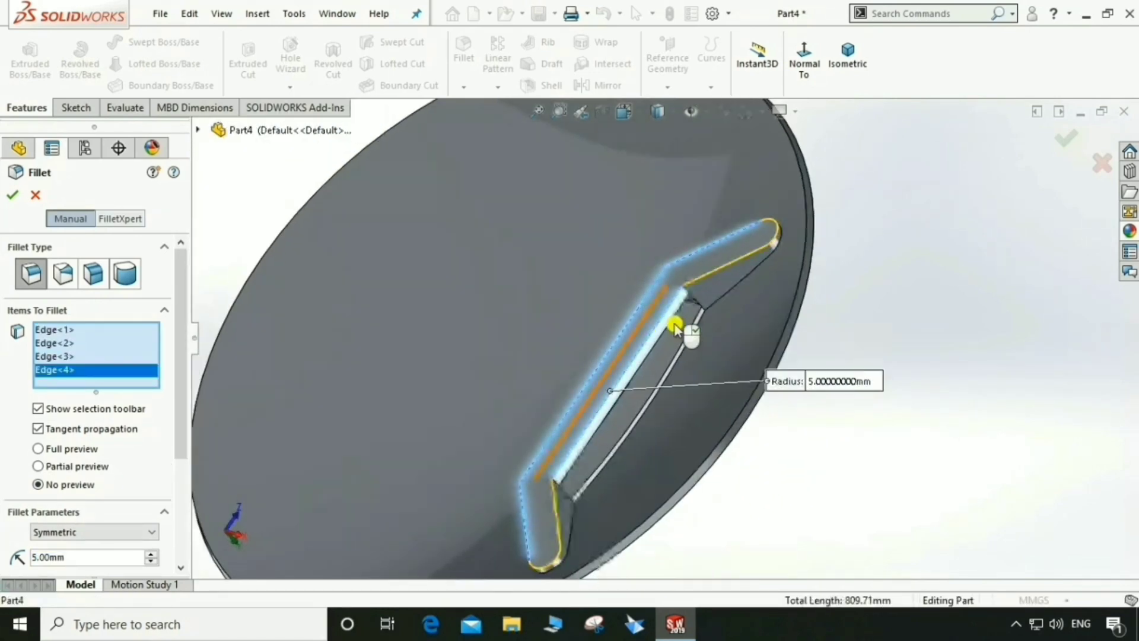
pyautogui.scroll(-4, 682, 325)
pyautogui.click(715, 333)
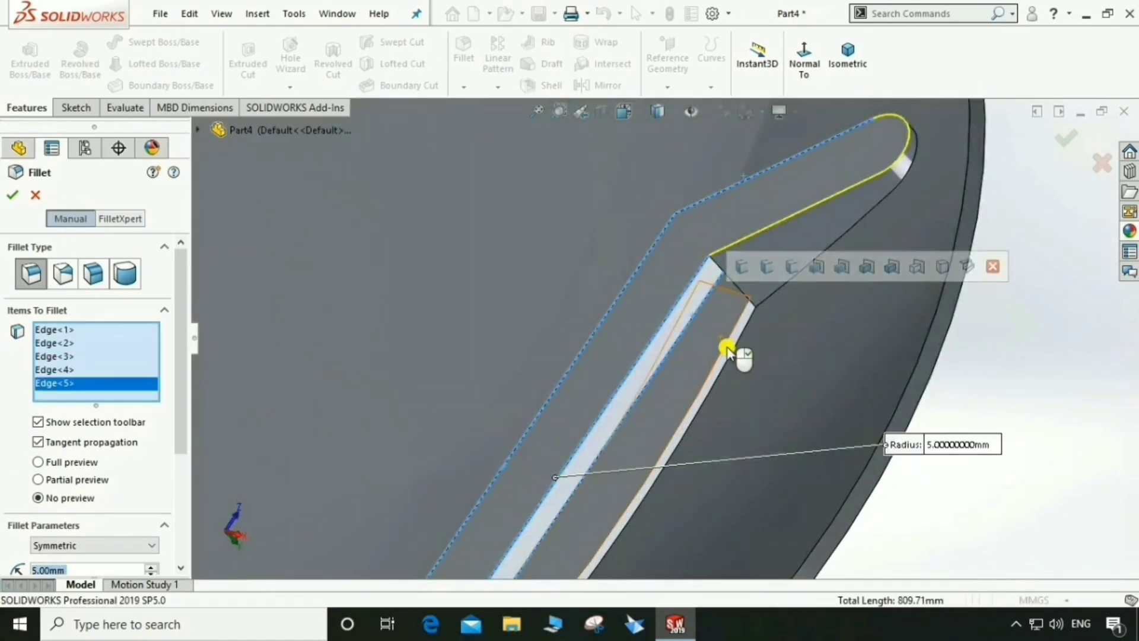
pyautogui.click(729, 348)
pyautogui.moveTo(729, 348)
pyautogui.mouseDown(button='middle')
pyautogui.moveTo(656, 343)
pyautogui.moveTo(733, 348)
pyautogui.mouseUp(button='middle')
pyautogui.click(752, 328)
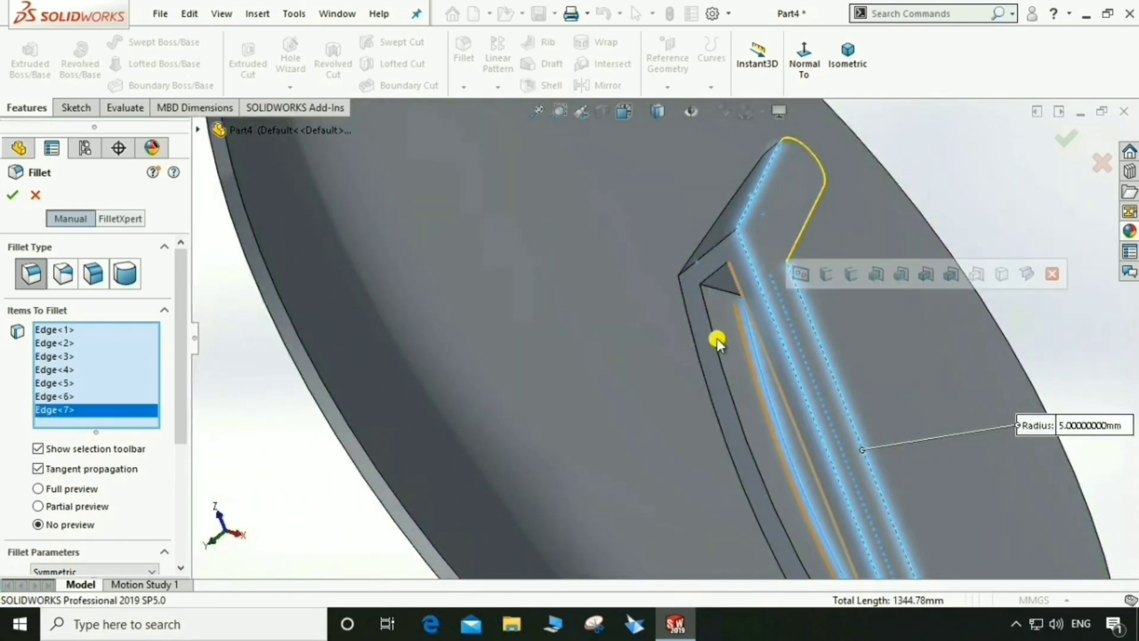
pyautogui.click(719, 338)
pyautogui.click(718, 273)
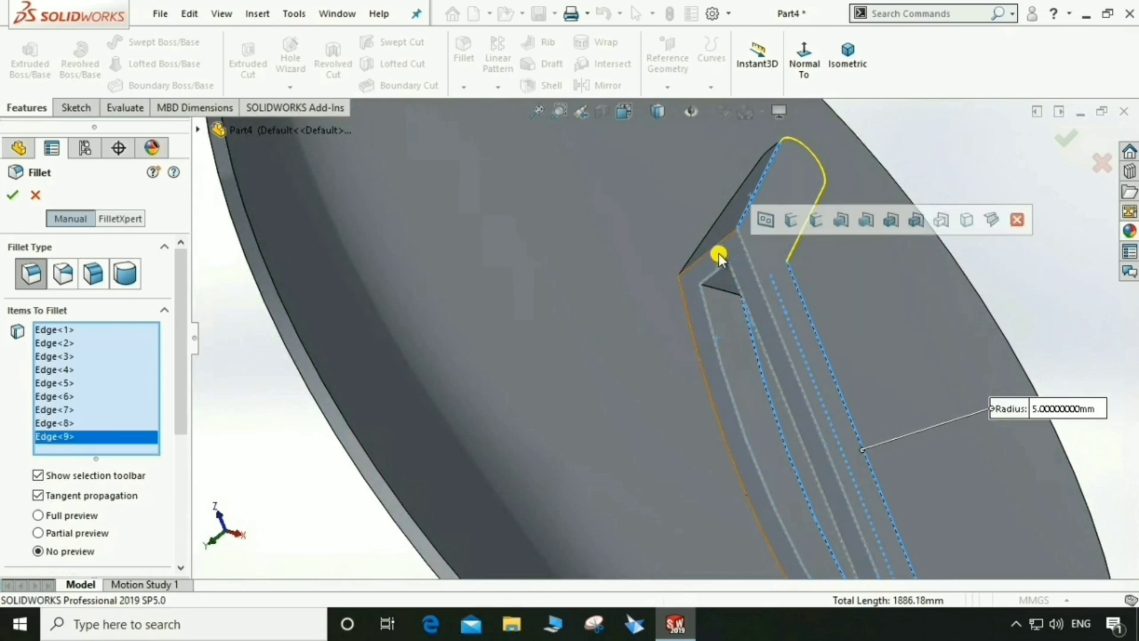
# Add the remaining edges at the handle's upper and lower bends to the selection and apply the 5 mm fillet.
pyautogui.click(720, 247)
pyautogui.scroll(3, 483, 247)
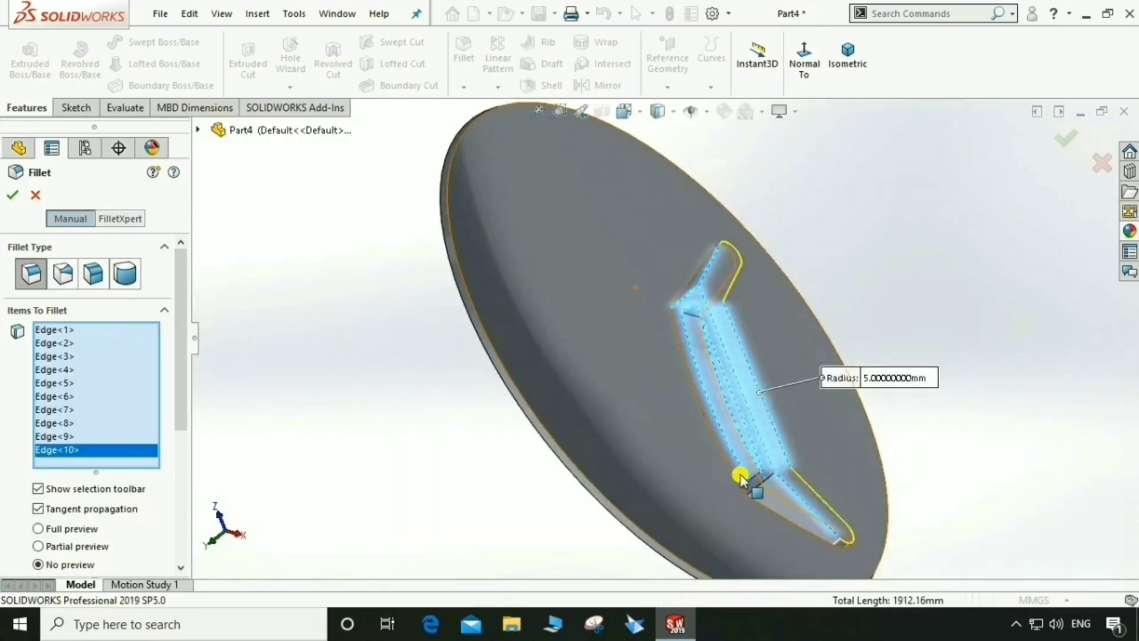
pyautogui.scroll(-5, 742, 473)
pyautogui.click(762, 454)
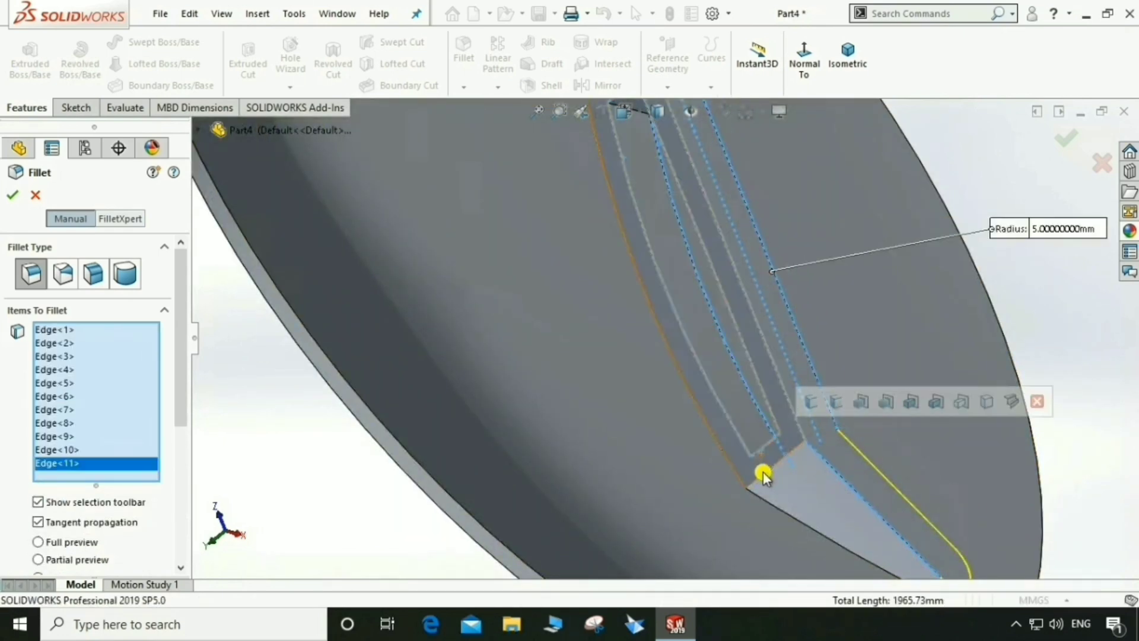
pyautogui.click(763, 471)
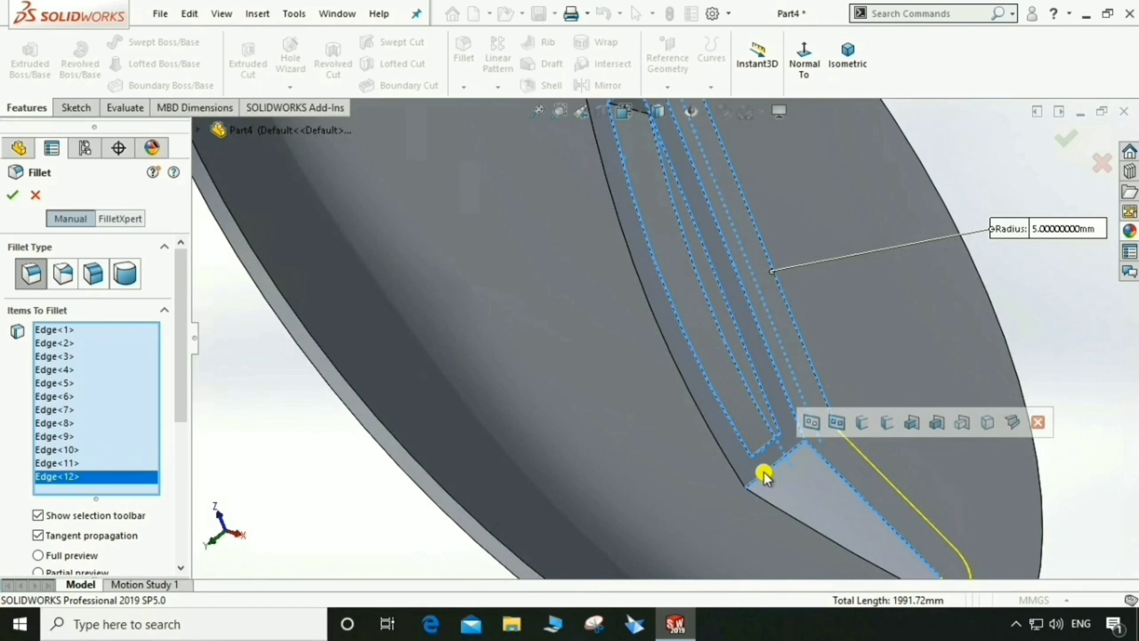
pyautogui.click(17, 193)
pyautogui.scroll(6, 515, 356)
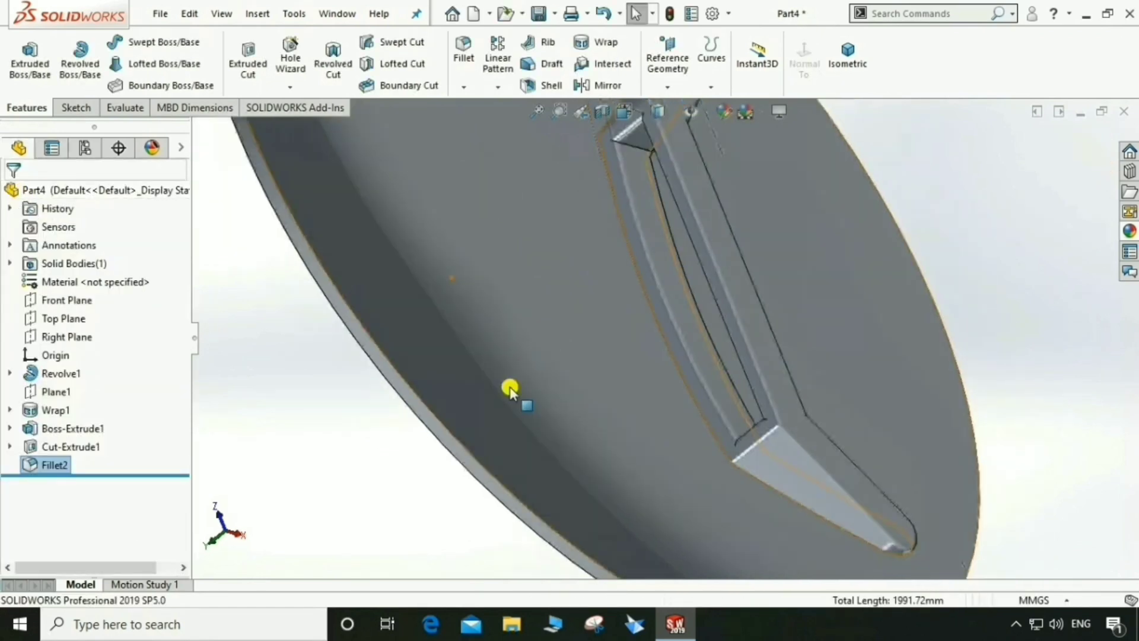
# Mirror the handle's boss extrusion, its cut-out and its fillet about the Right Plane to create a second handle.
pyautogui.moveTo(500, 394); pyautogui.dragTo(910, 389, button='middle')
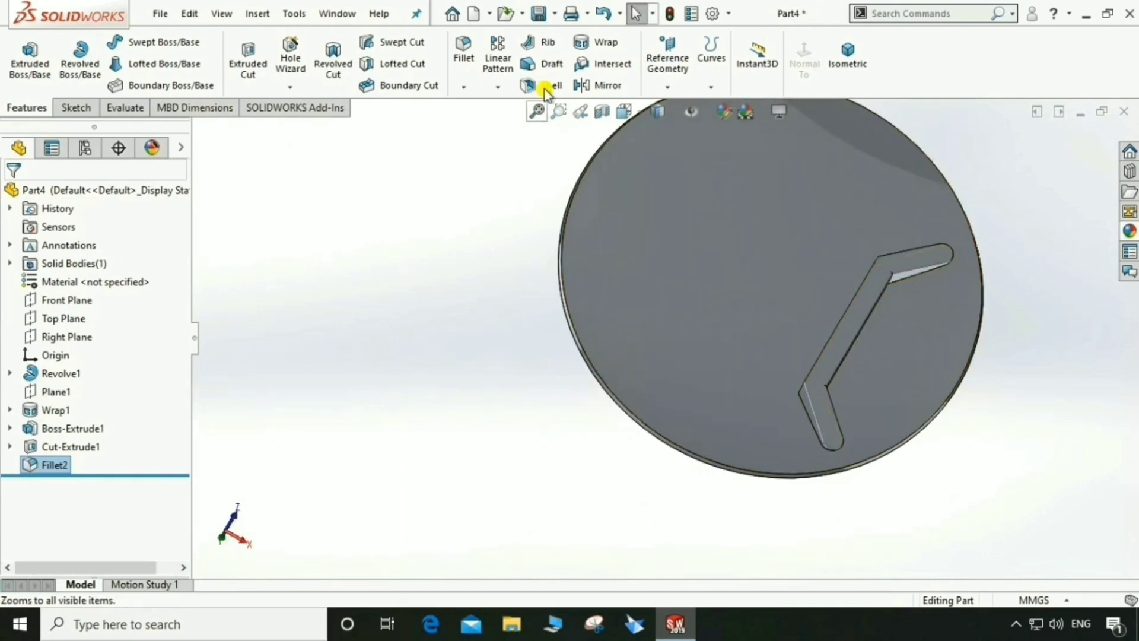
pyautogui.click(584, 84)
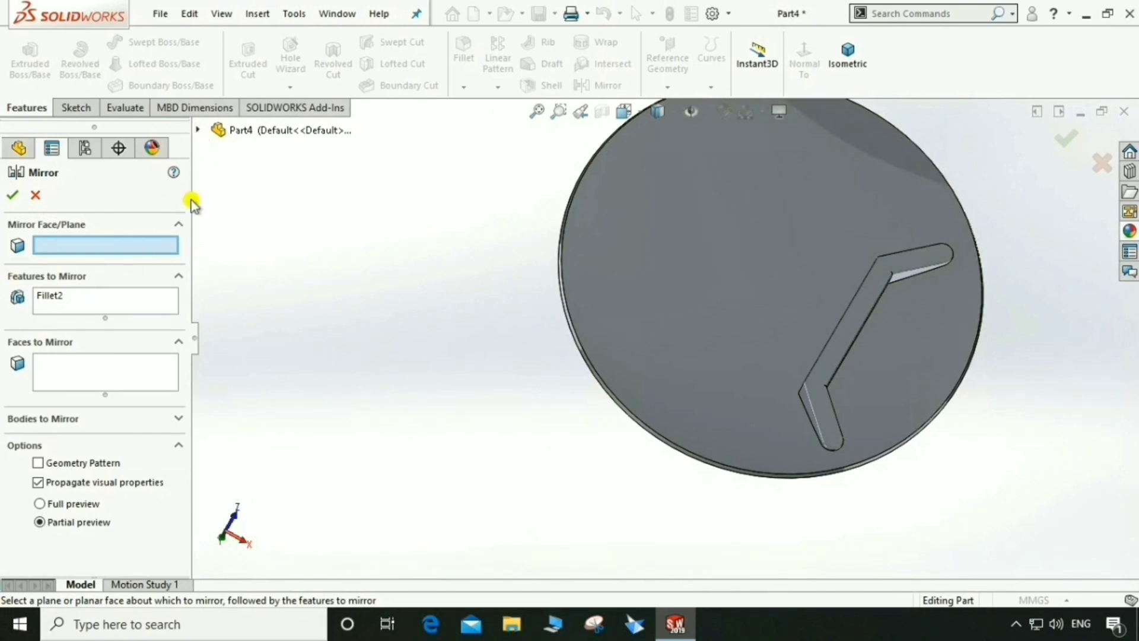
pyautogui.click(197, 130)
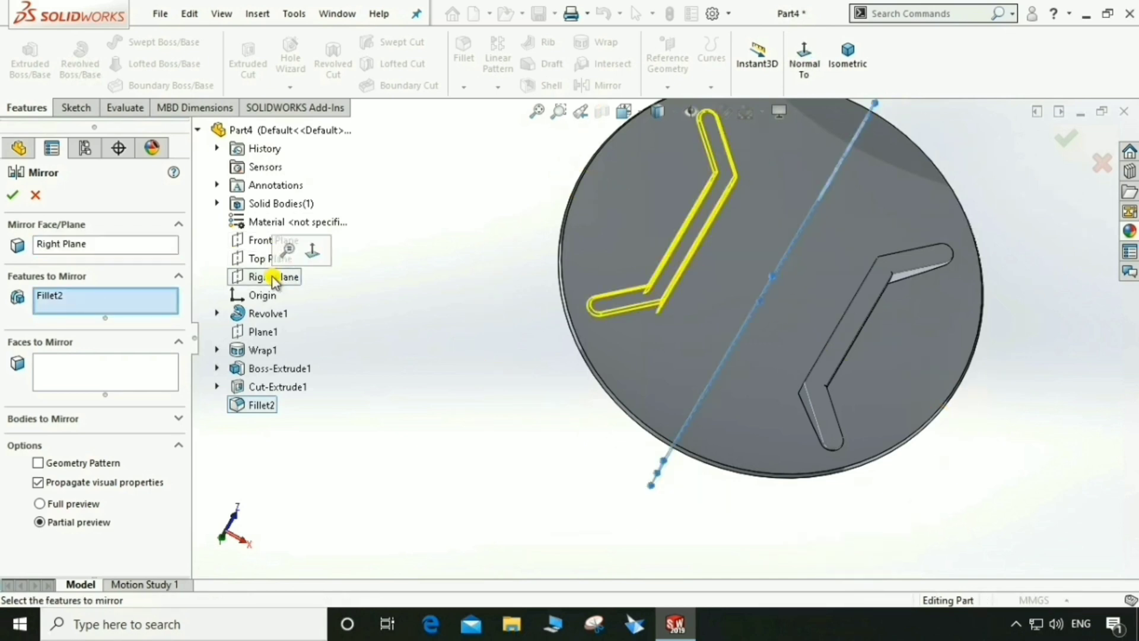
pyautogui.click(261, 386)
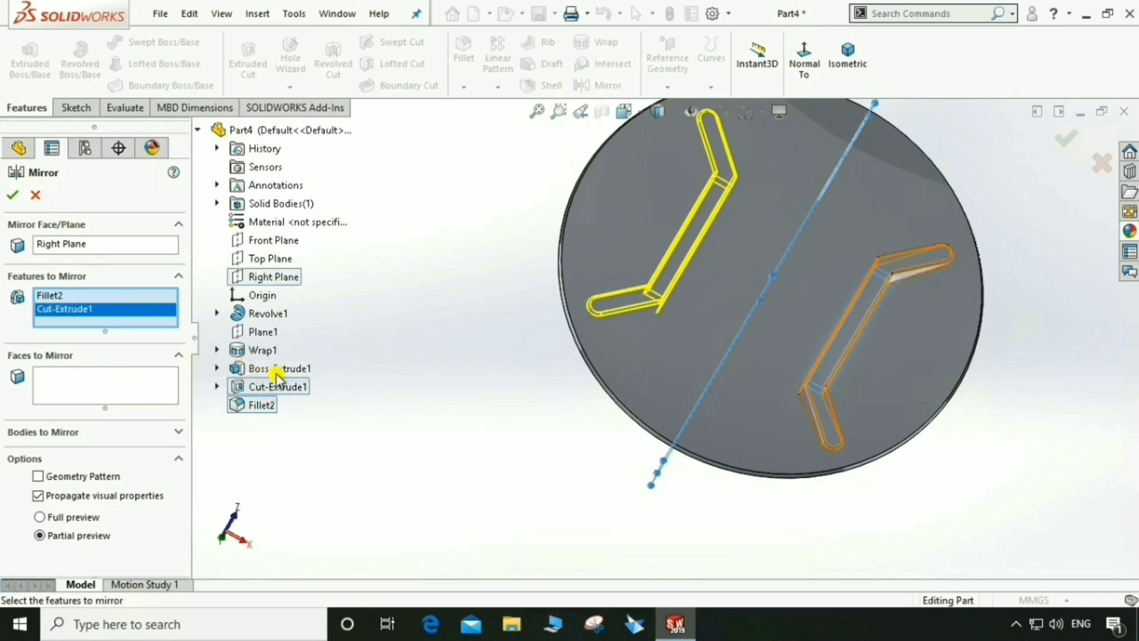
pyautogui.click(274, 369)
pyautogui.click(15, 192)
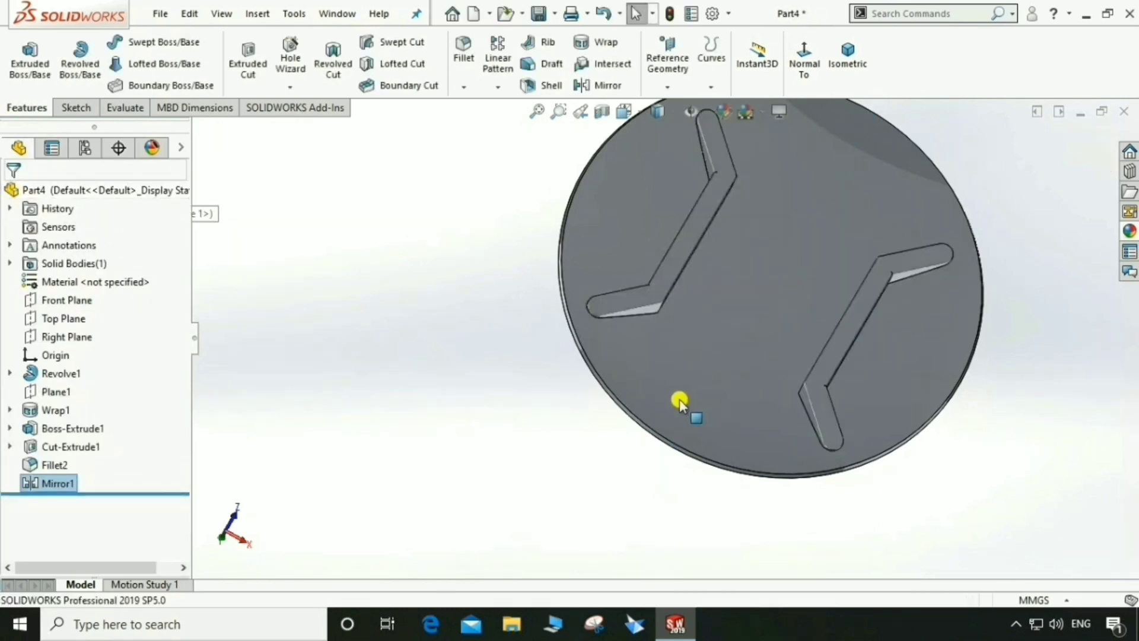
# Apply the leather appearance from the Miscellaneous organic materials to both handles via the boss, cut, fillet and mirror features.
pyautogui.moveTo(580, 448); pyautogui.dragTo(910, 261, button='middle')
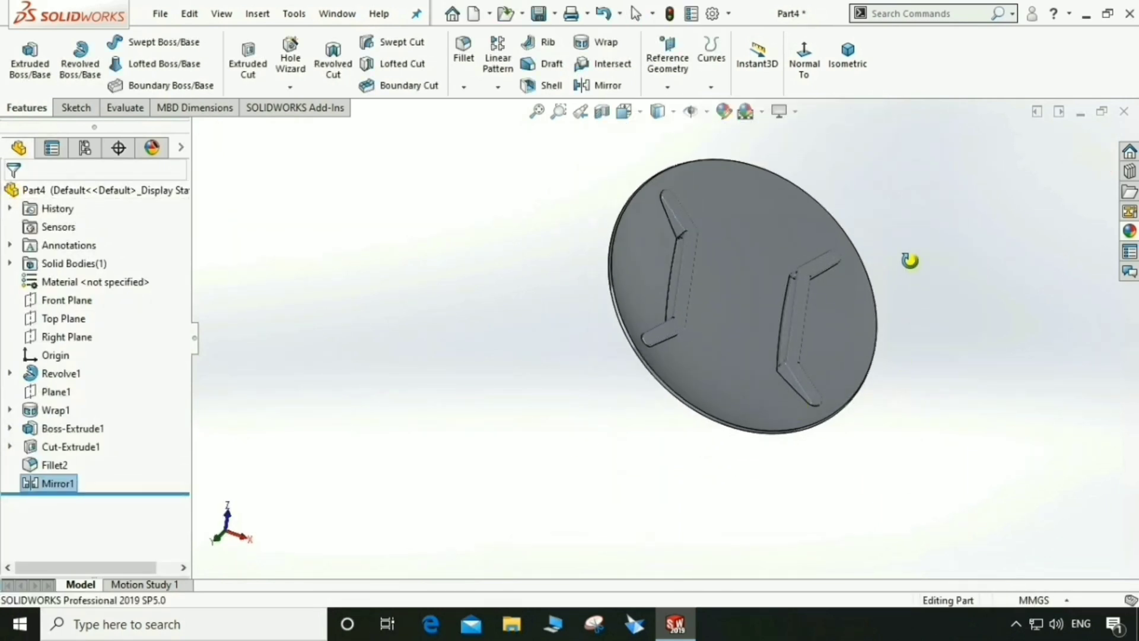
pyautogui.moveTo(836, 297); pyautogui.dragTo(389, 428, button='middle')
pyautogui.moveTo(570, 393); pyautogui.dragTo(320, 431, button='middle')
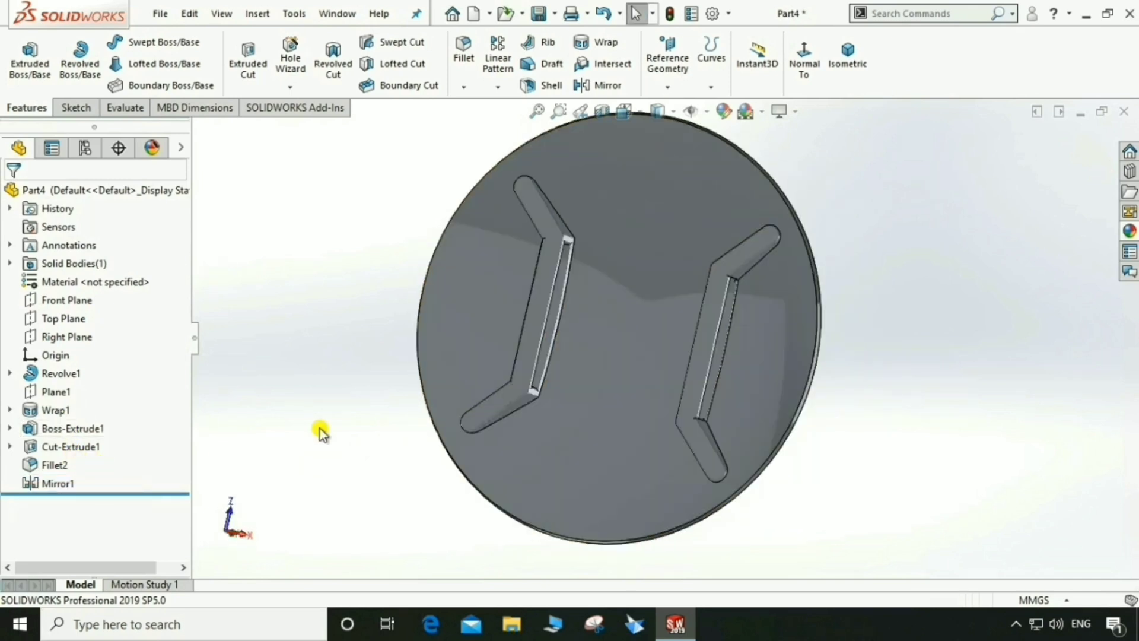
pyautogui.click(83, 454)
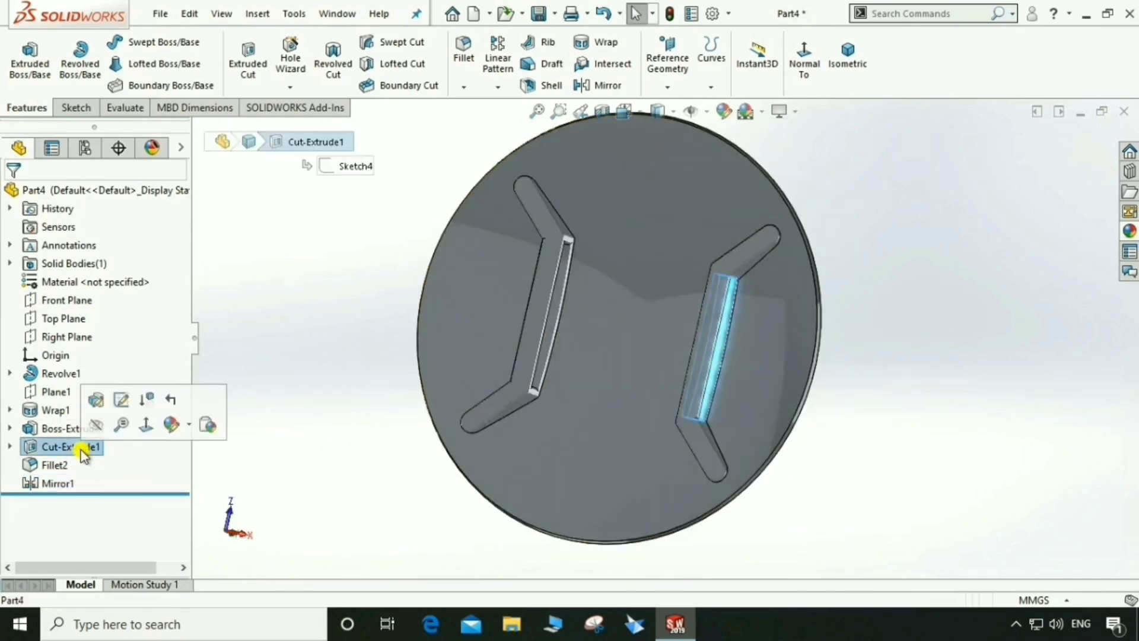
pyautogui.keyDown('ctrl'); pyautogui.click(55, 465); pyautogui.keyUp('ctrl')
pyautogui.keyDown('ctrl'); pyautogui.click(55, 483); pyautogui.keyUp('ctrl')
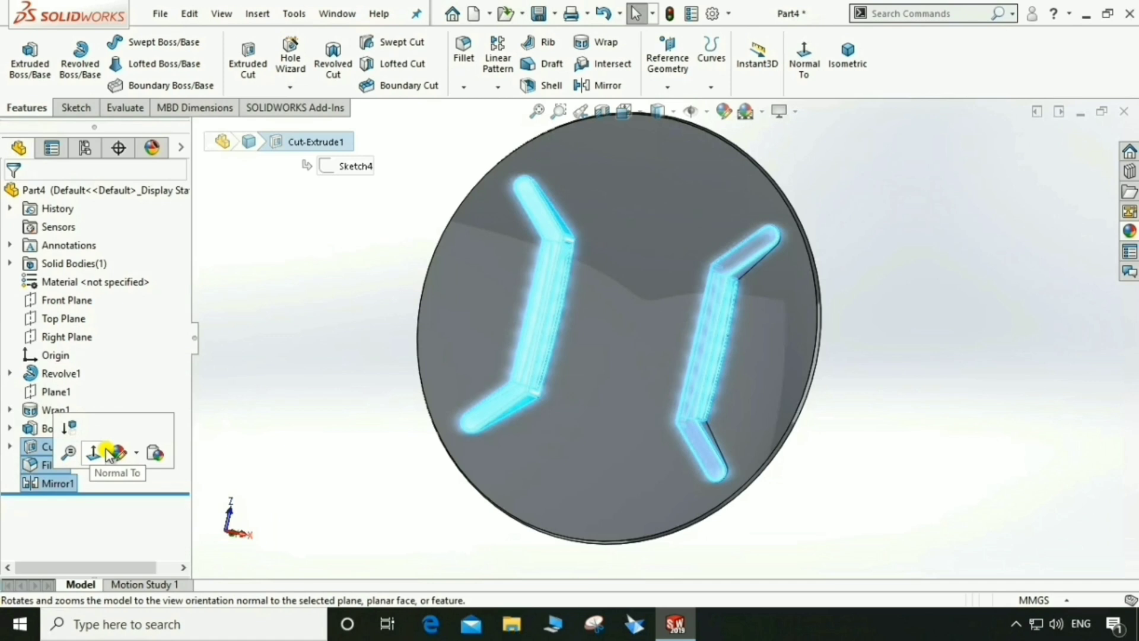
pyautogui.keyDown('ctrl'); pyautogui.click(40, 430); pyautogui.keyUp('ctrl')
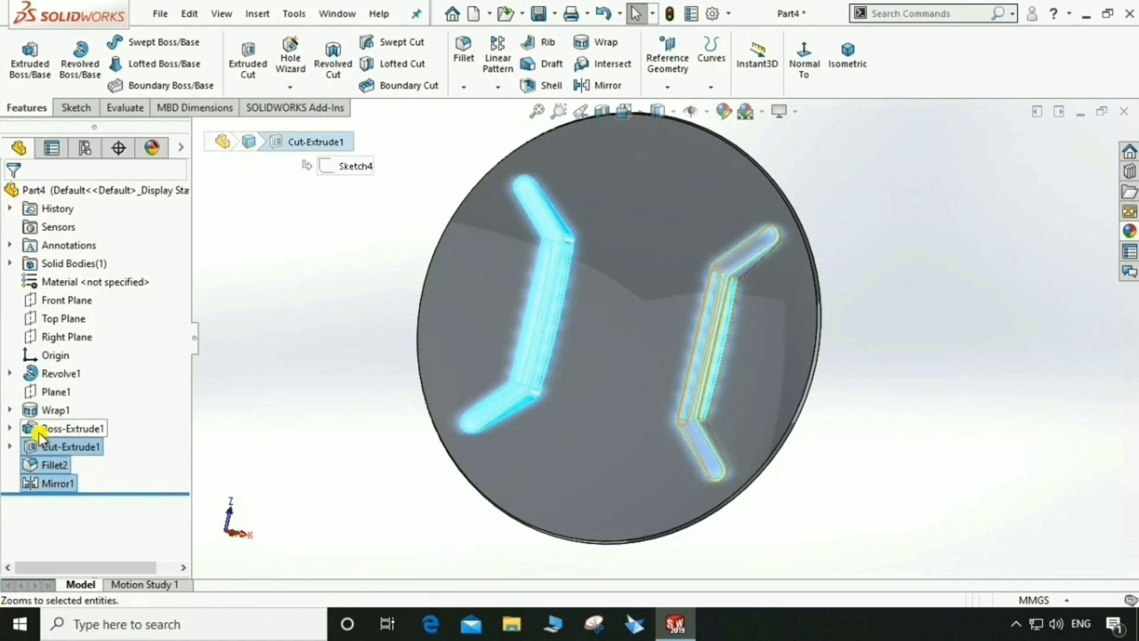
pyautogui.click(105, 409)
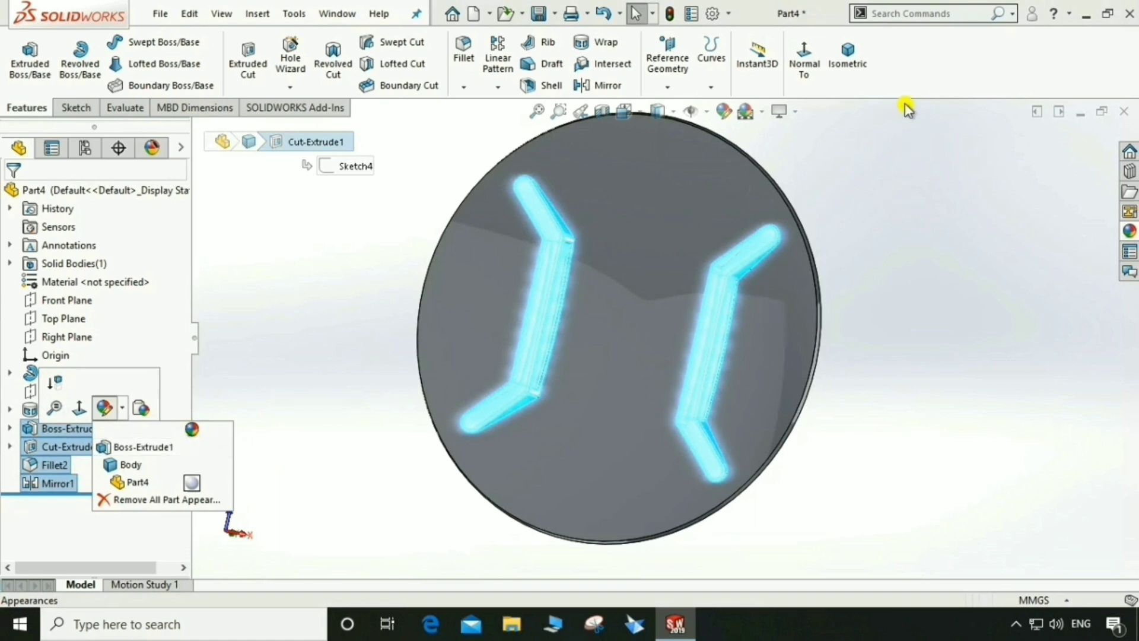
pyautogui.click(722, 112)
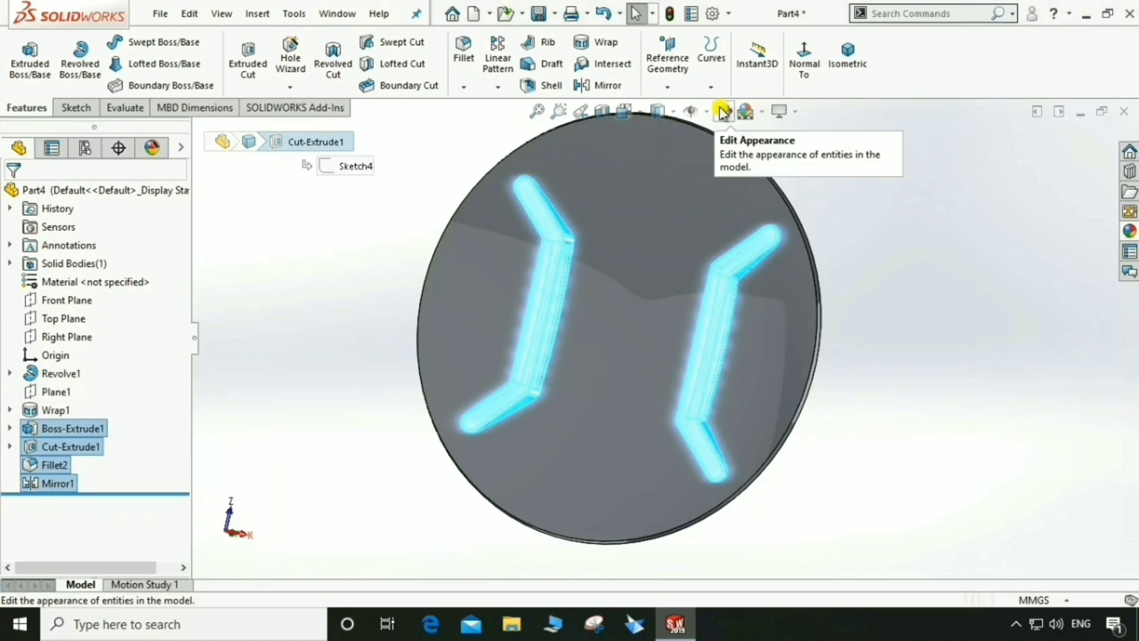
pyautogui.click(722, 112)
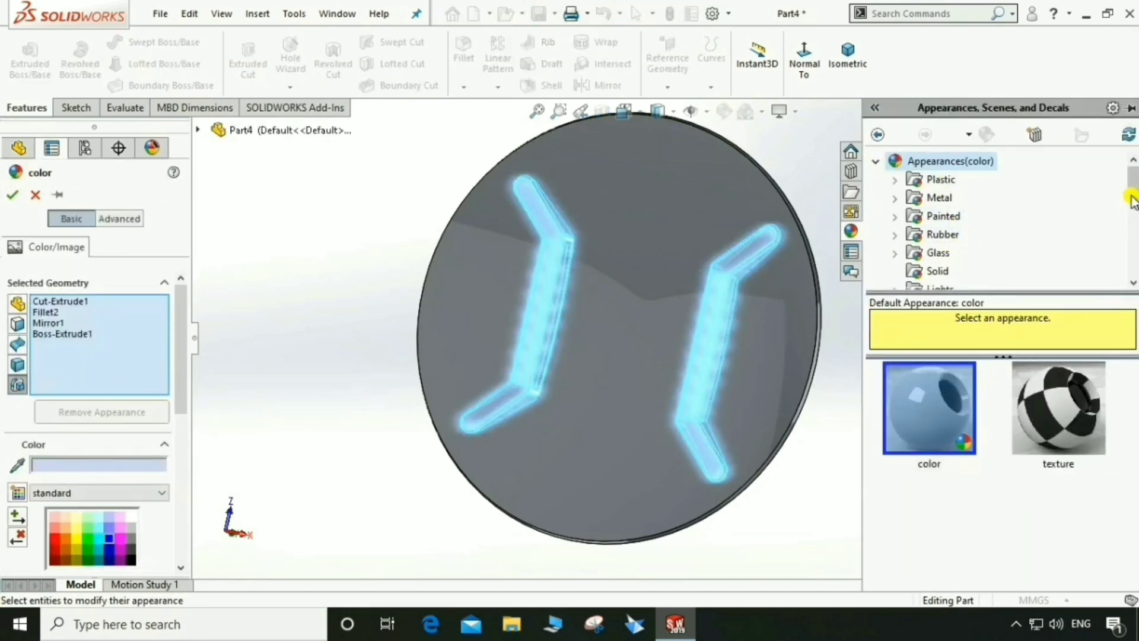
pyautogui.moveTo(1134, 190); pyautogui.dragTo(1133, 249)
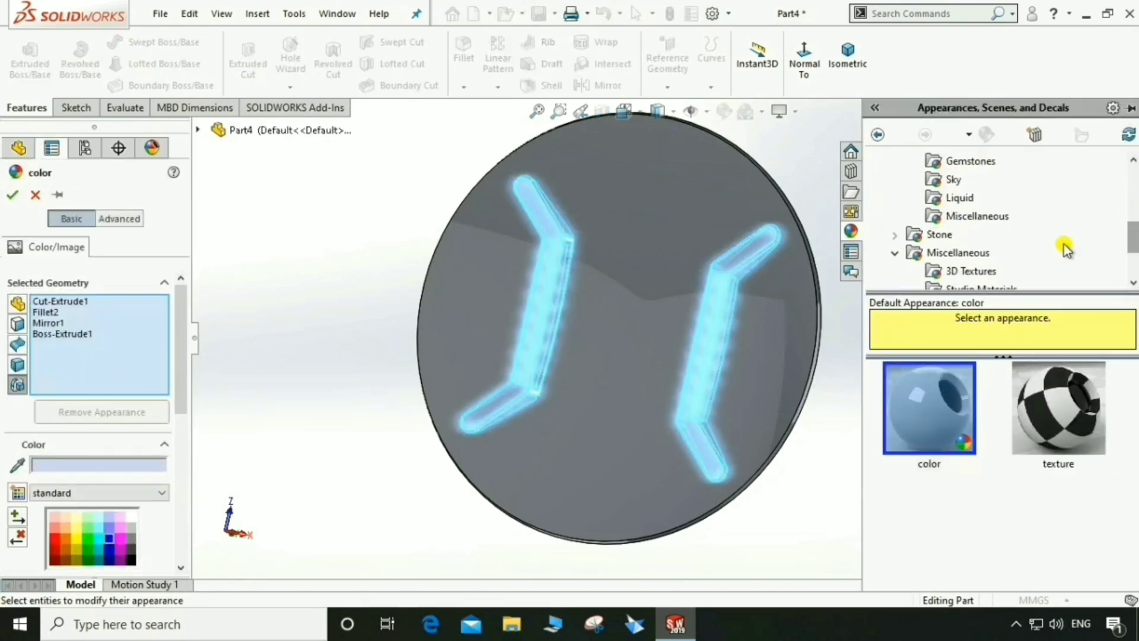
pyautogui.click(976, 217)
pyautogui.click(929, 408)
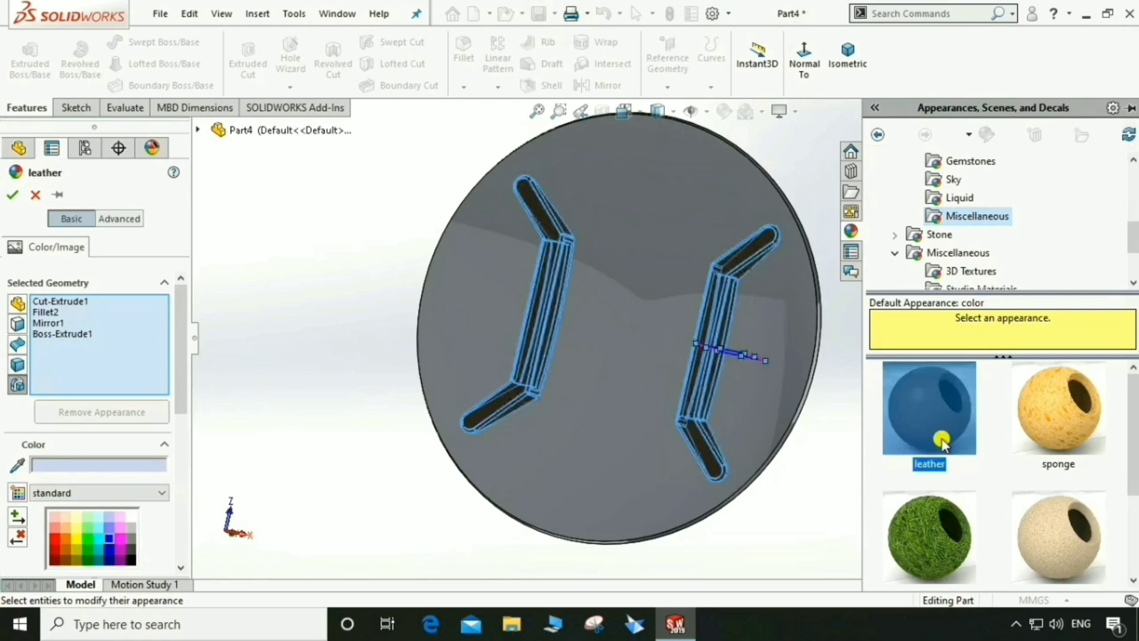
pyautogui.click(13, 196)
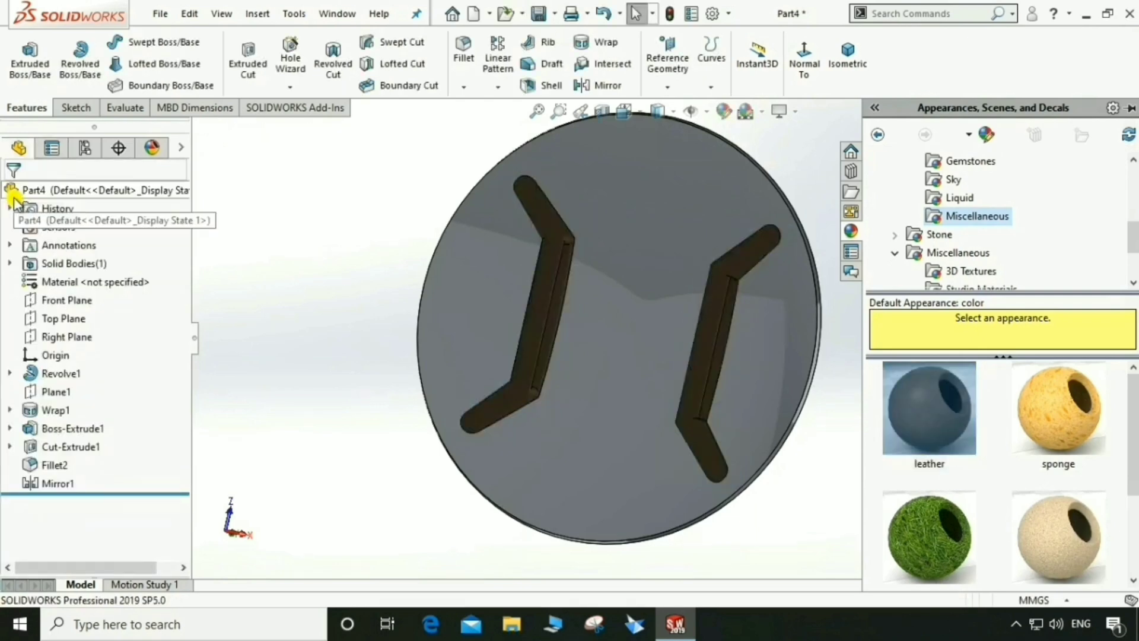
# Color the shield's back face dark grey using the standard color swatches.
pyautogui.moveTo(608, 323); pyautogui.dragTo(707, 326, button='middle')
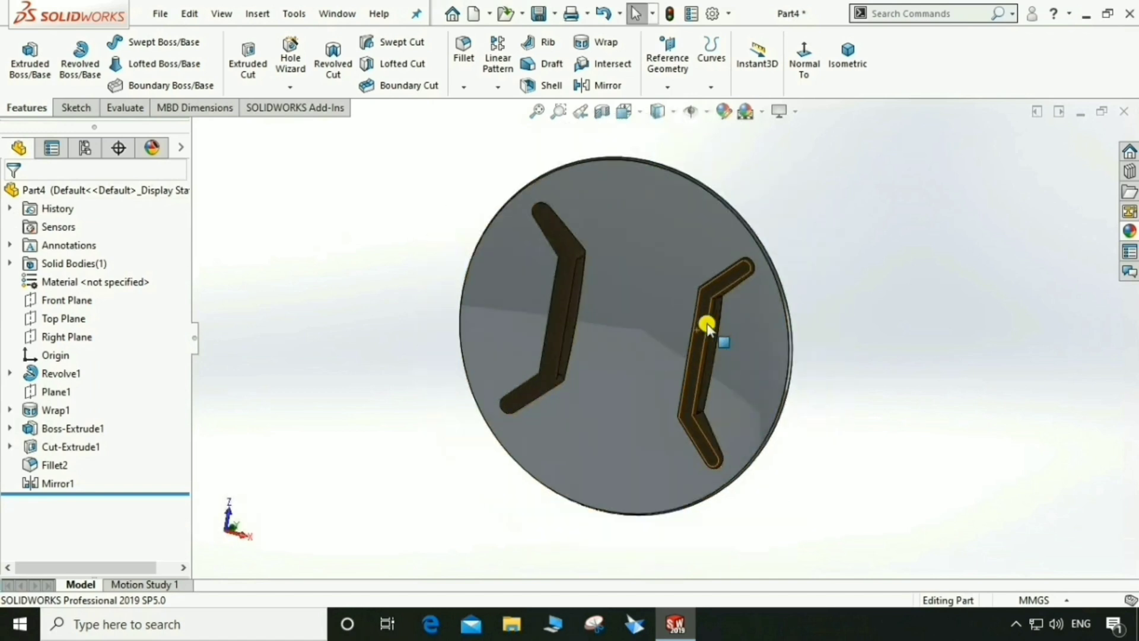
pyautogui.click(626, 251)
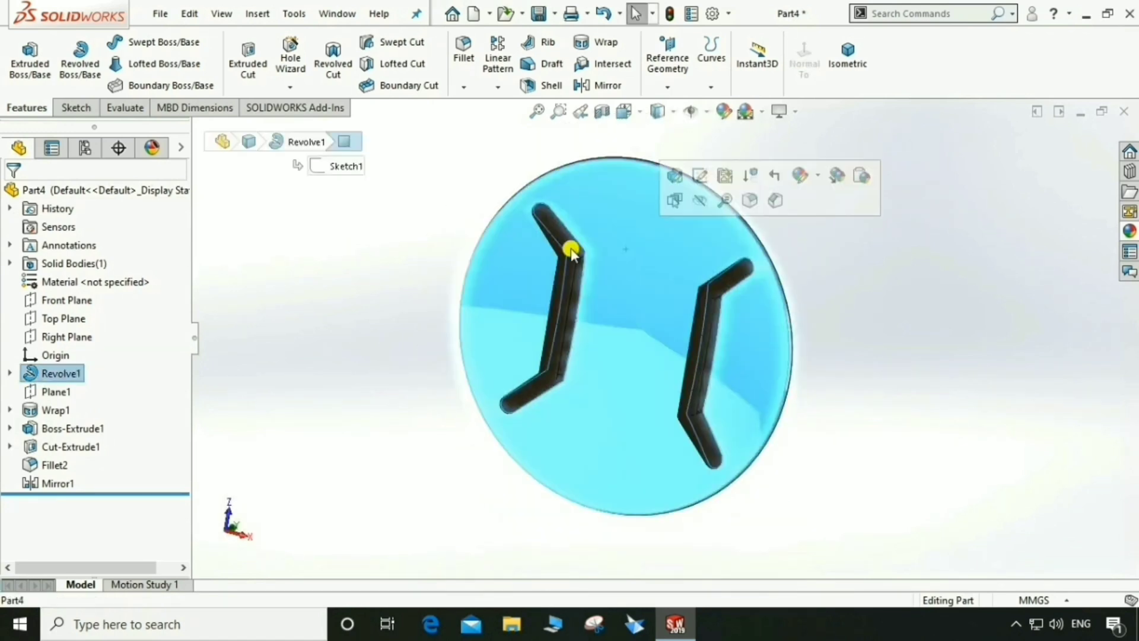
pyautogui.click(723, 111)
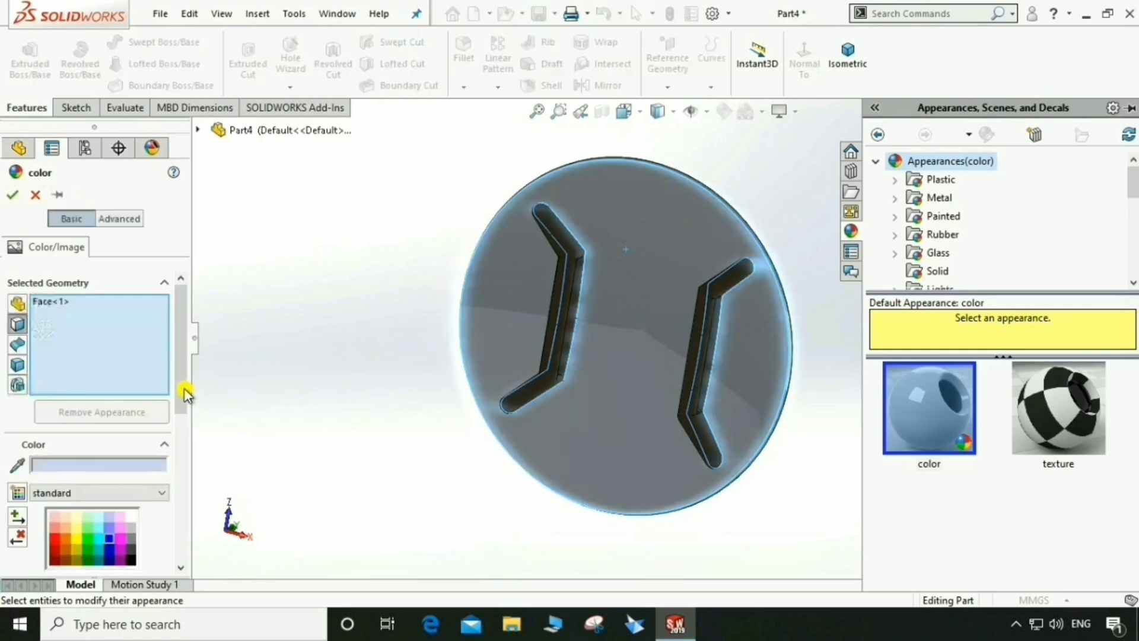
pyautogui.scroll(-1, 121, 537)
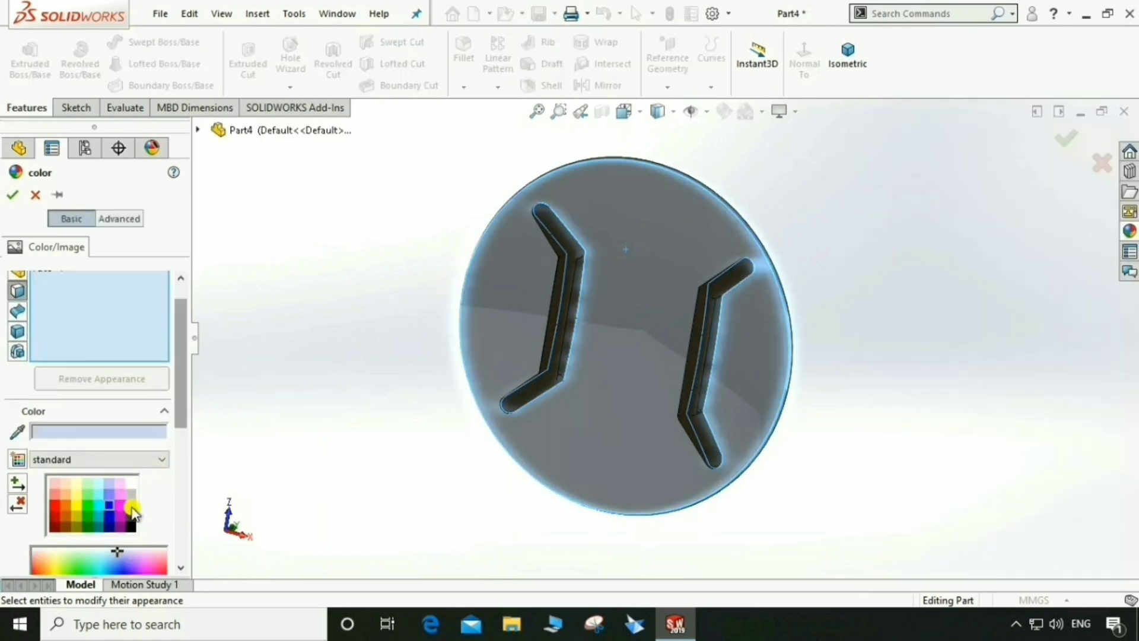
pyautogui.click(132, 509)
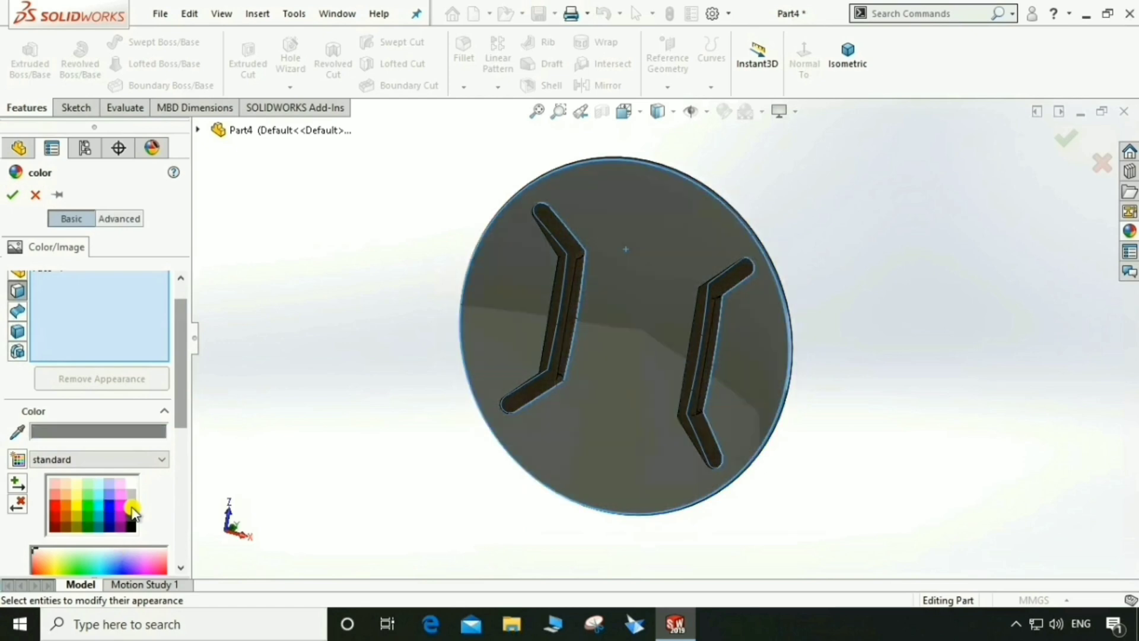
pyautogui.click(14, 197)
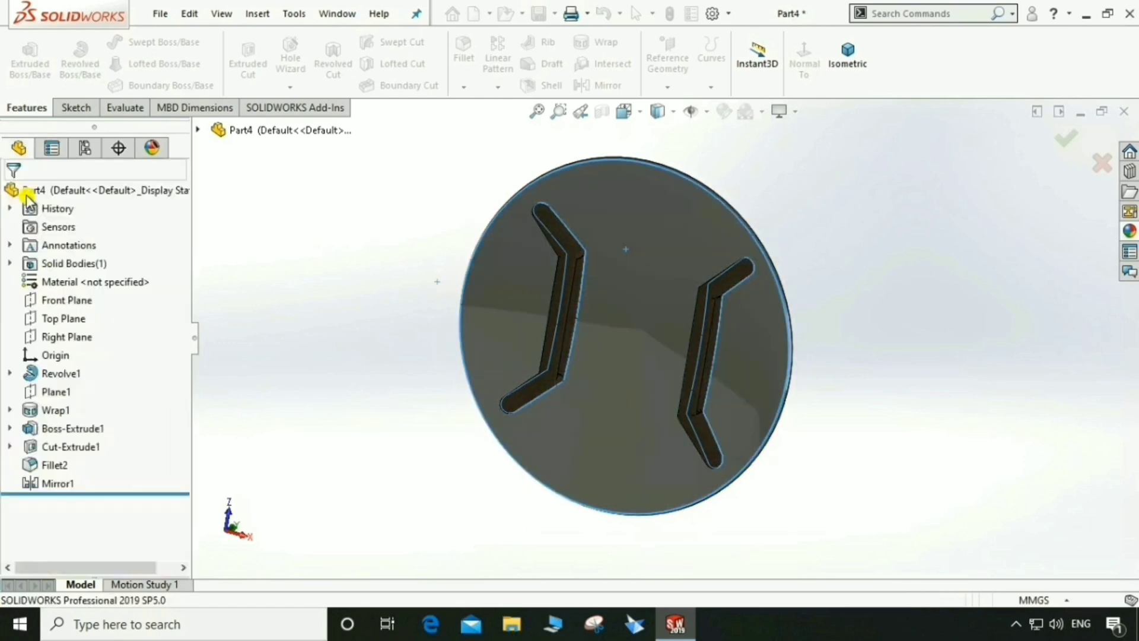
# Return the shield to the isometric view and save the part as "captian america.SLDPRT" in the Air Craft folder.
pyautogui.moveTo(751, 495); pyautogui.dragTo(897, 83, button='middle')
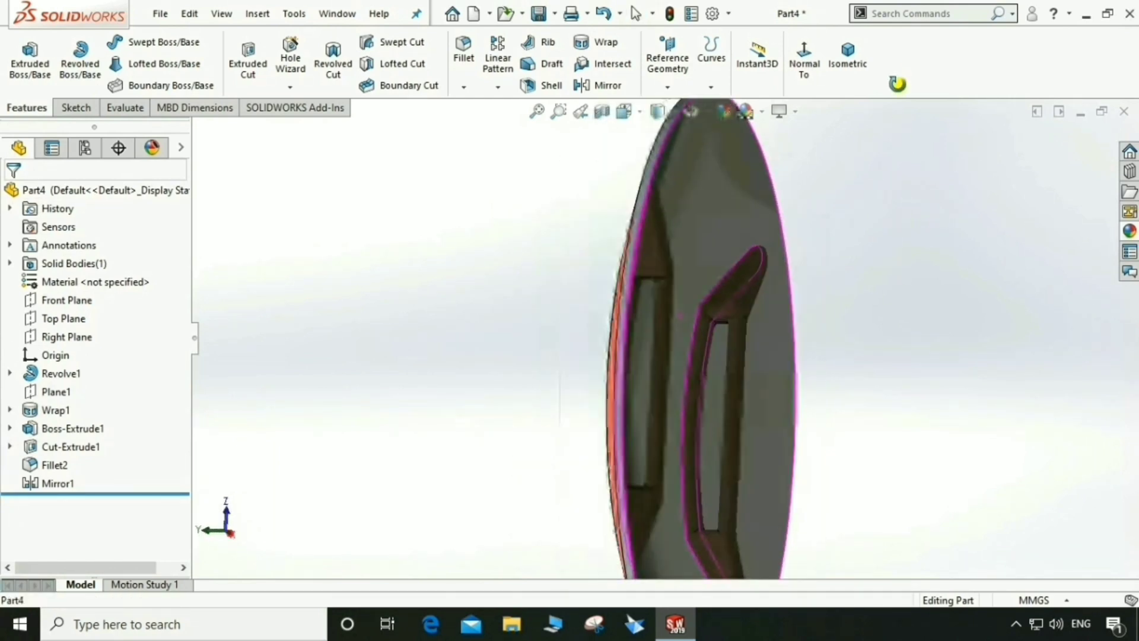
pyautogui.click(855, 57)
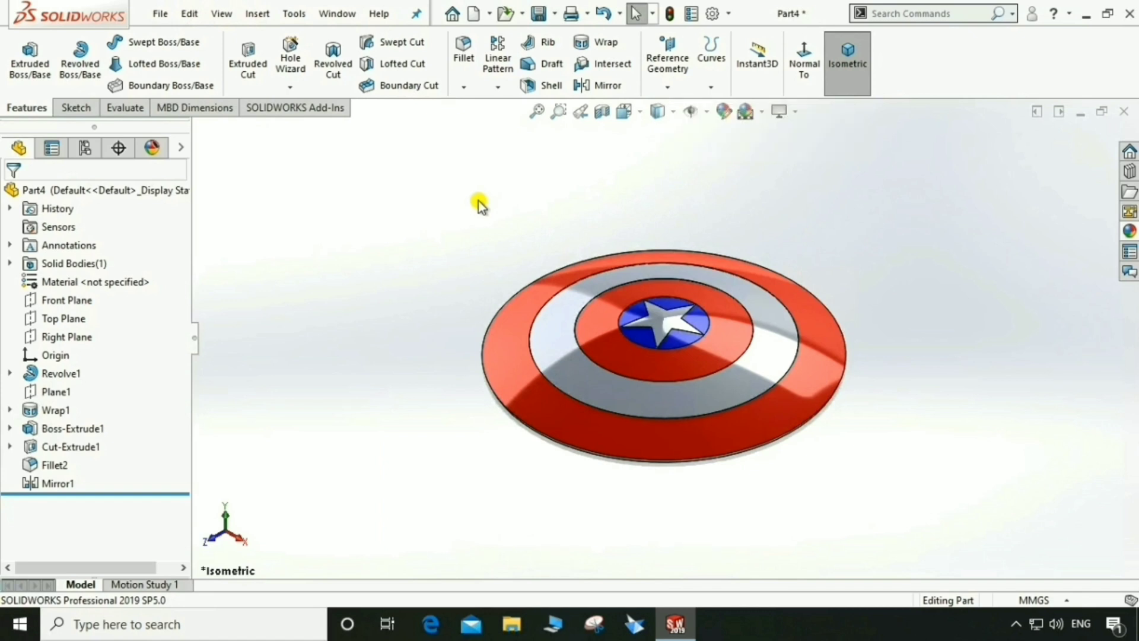
pyautogui.hotkey('ctrl', 's')
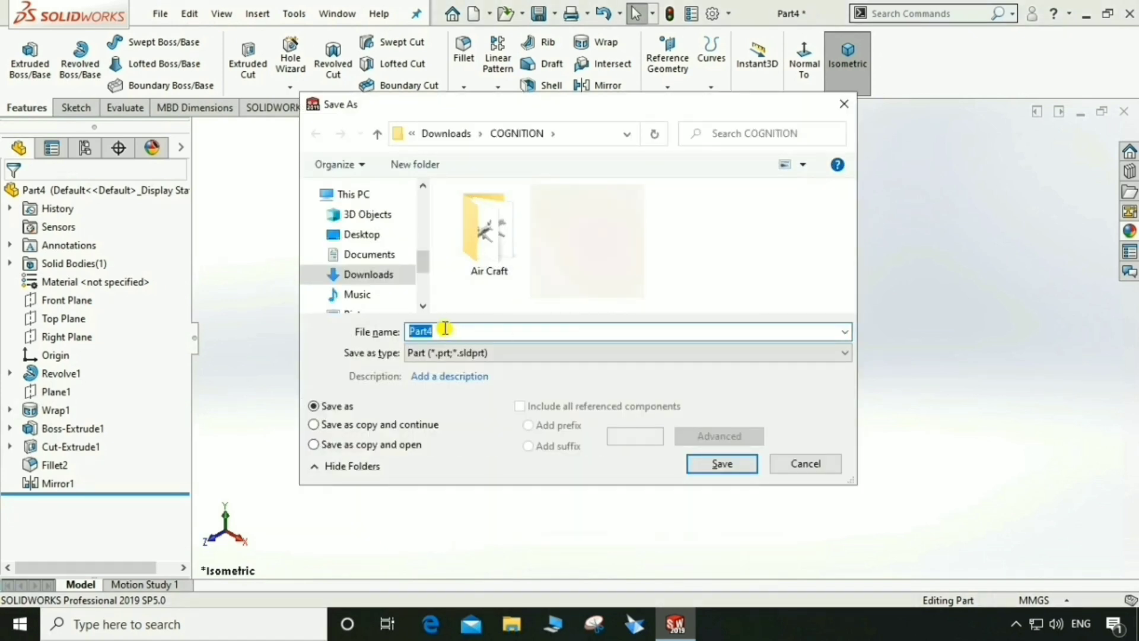
pyautogui.write('capt')
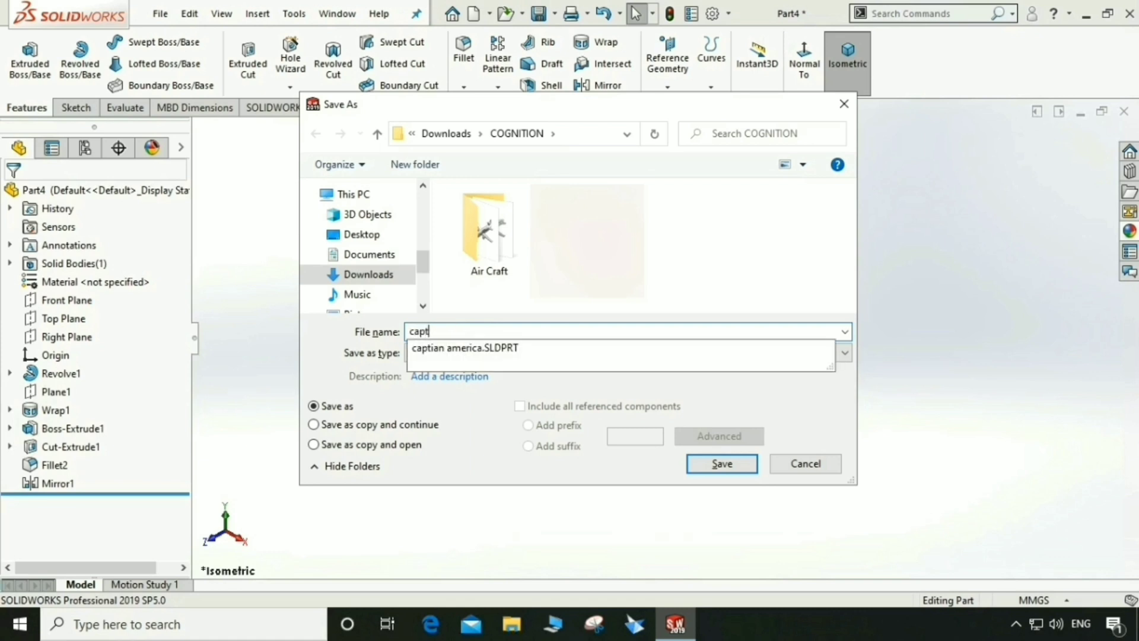
pyautogui.click(466, 348)
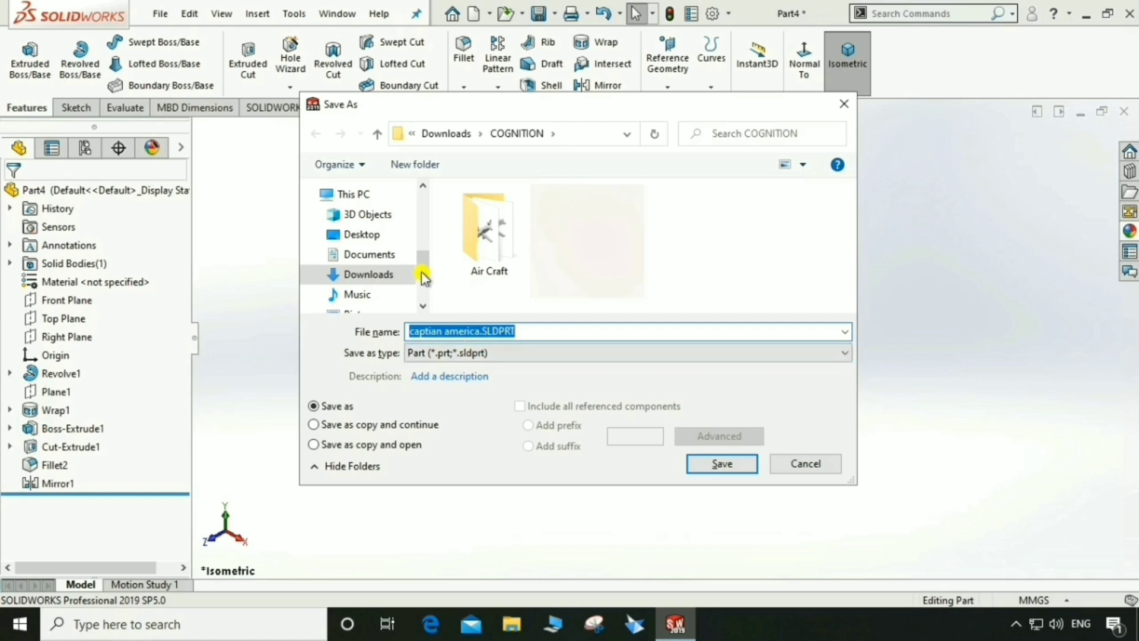
pyautogui.scroll(5, 422, 261)
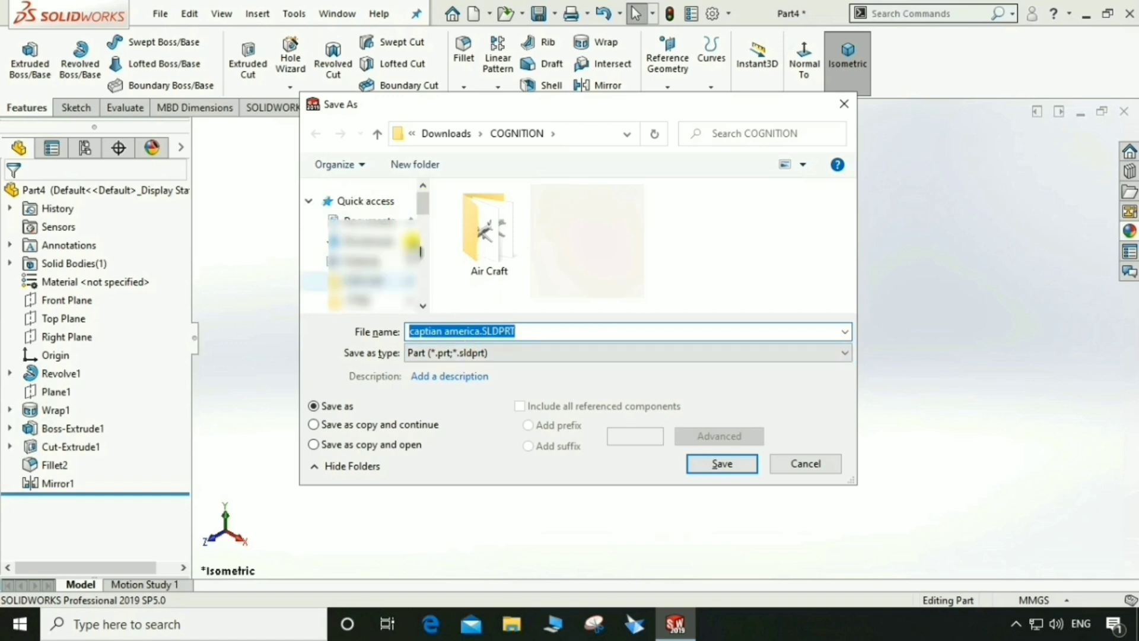
pyautogui.doubleClick(489, 231)
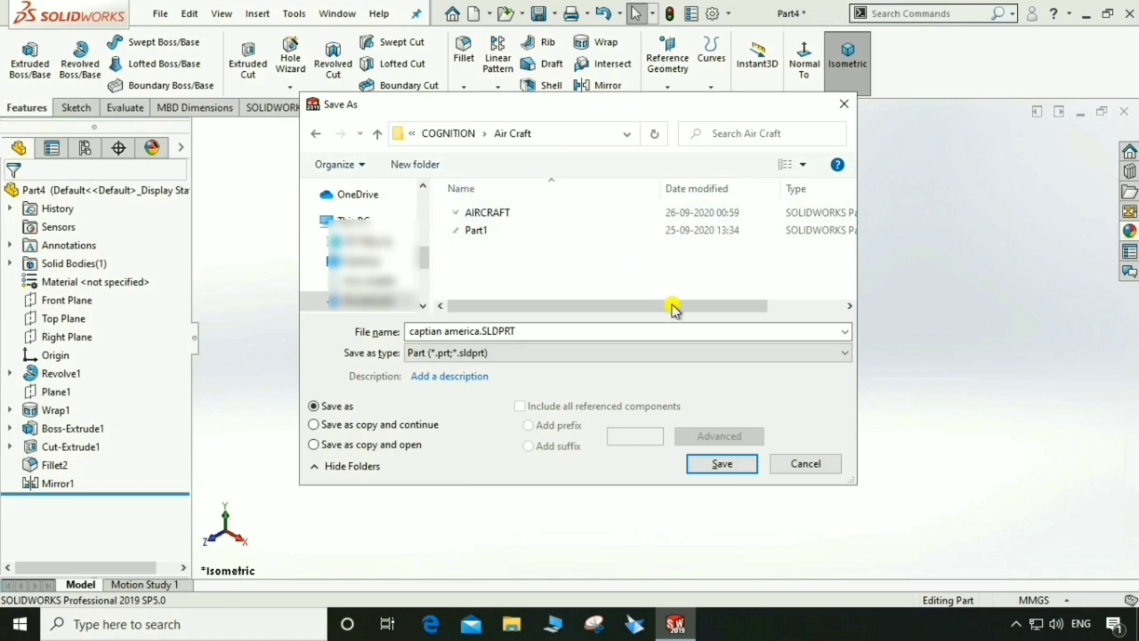
pyautogui.click(721, 464)
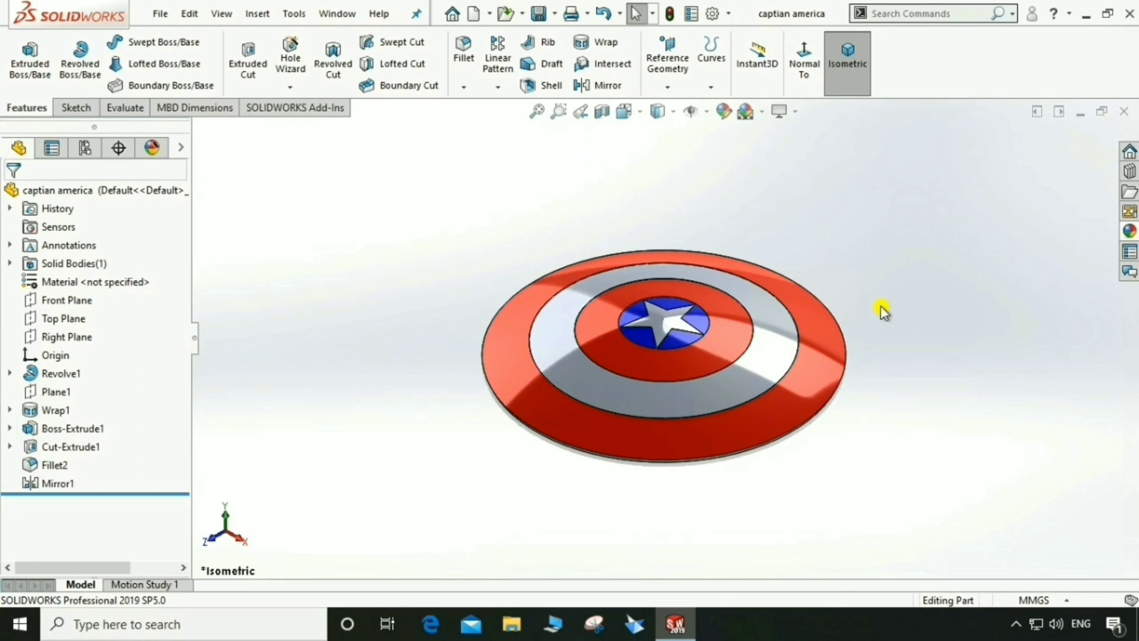
pyautogui.moveTo(836, 250); pyautogui.dragTo(682, 155, button='middle')
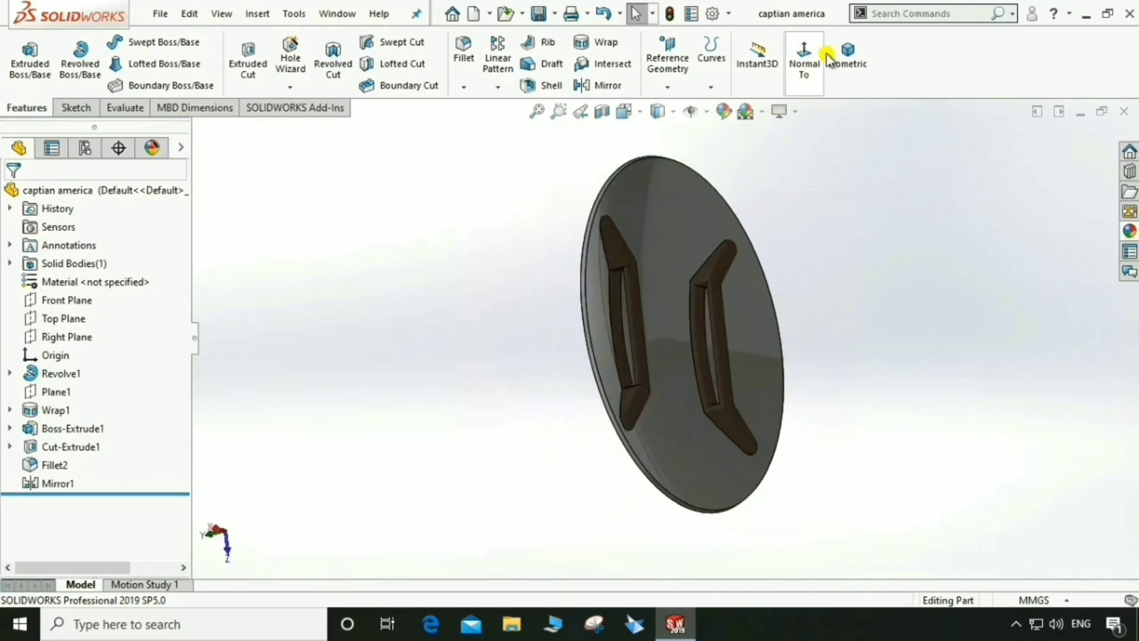
pyautogui.click(847, 65)
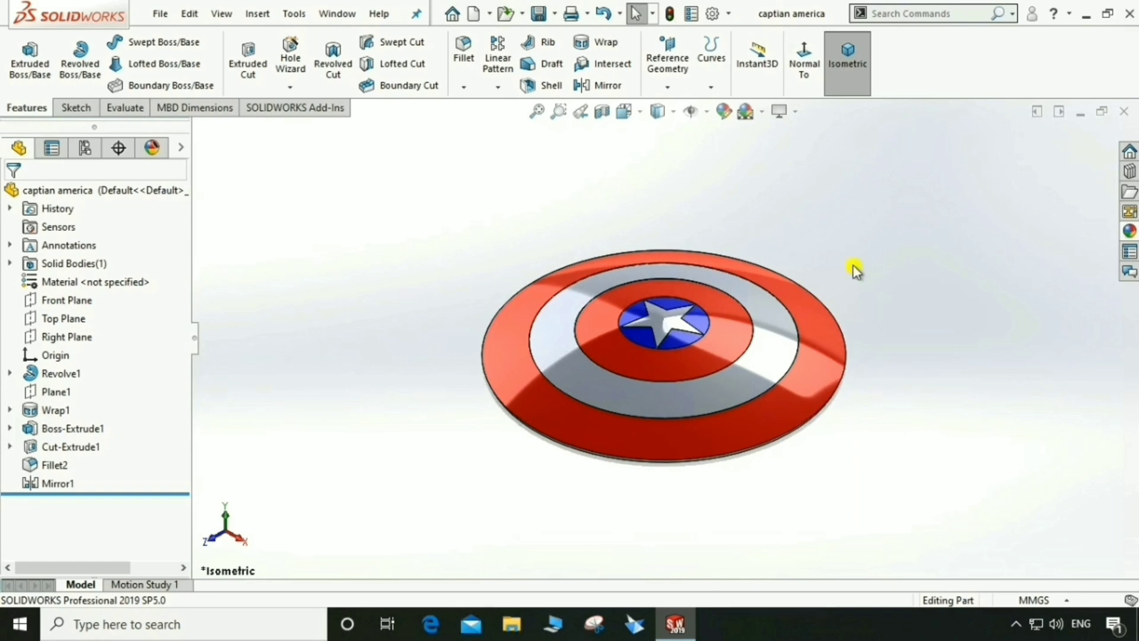
pyautogui.moveTo(837, 251); pyautogui.dragTo(821, 300, button='middle')
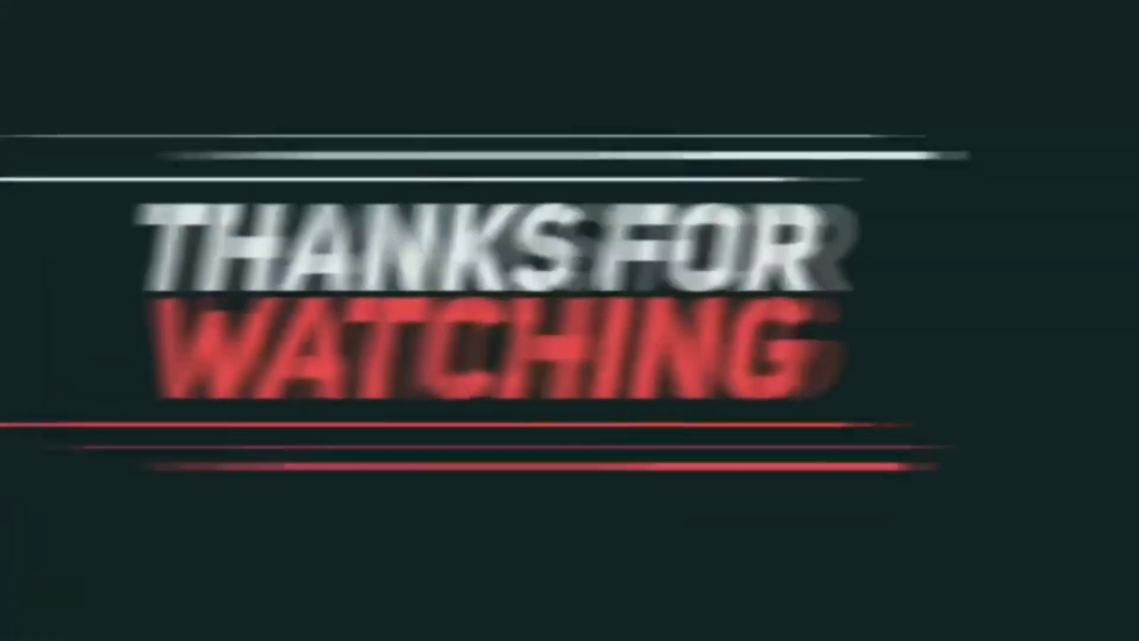